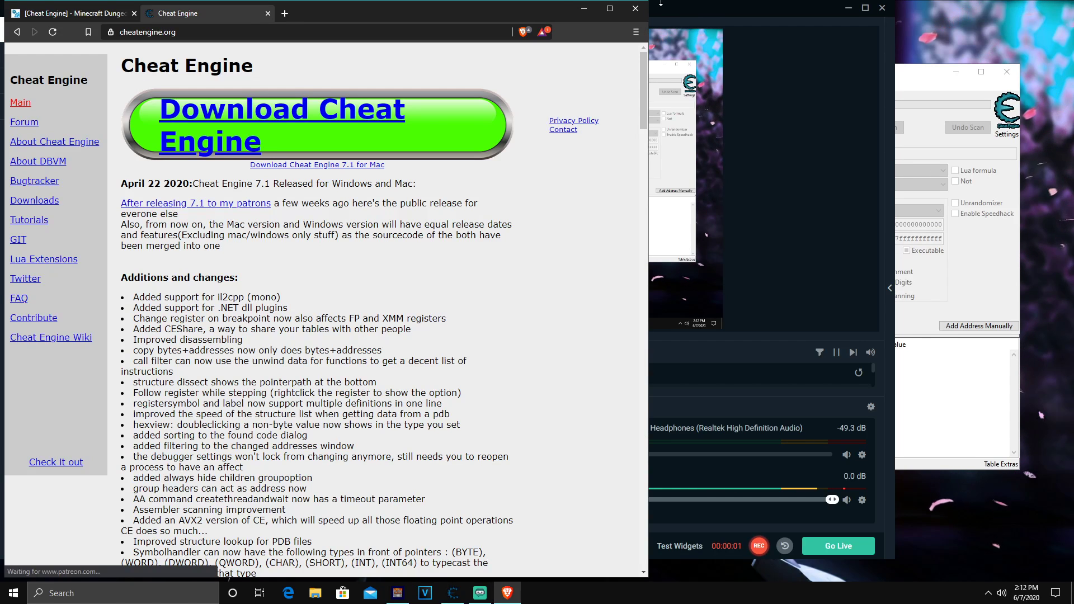
Step: Maximize the browser and review the Cheat Engine website's main download page
{"action": "left_click", "coordinate": [606, 9]}
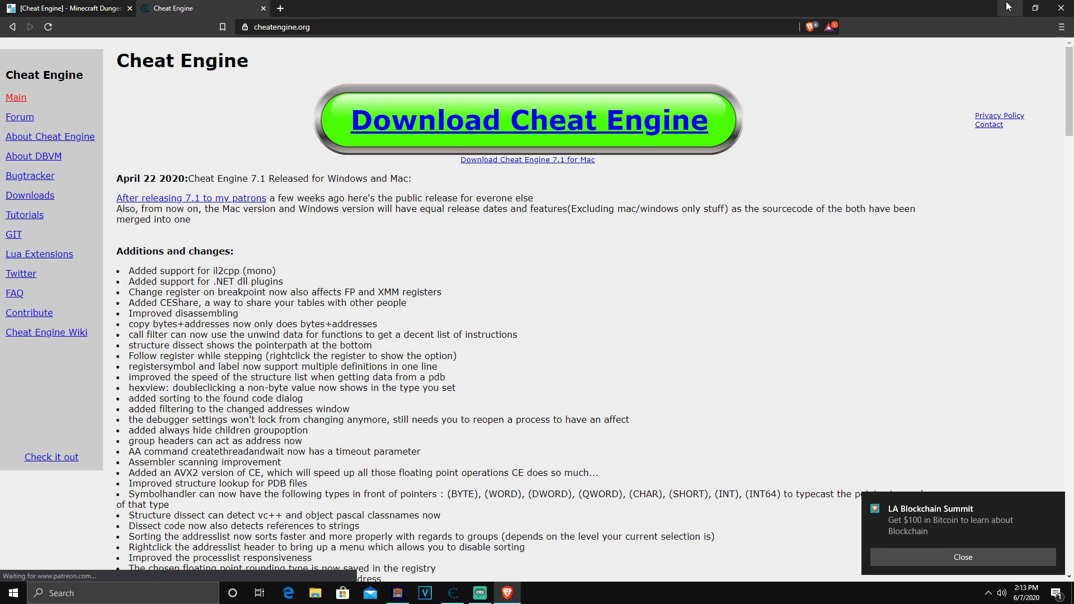
{"action": "left_click", "coordinate": [1054, 502]}
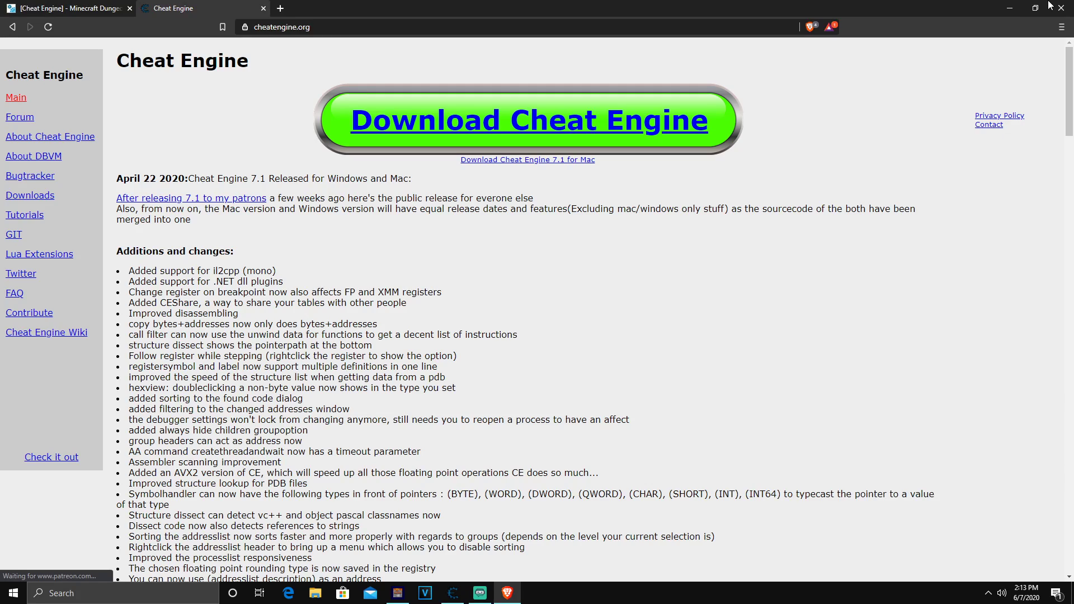
{"action": "left_click", "coordinate": [95, 4]}
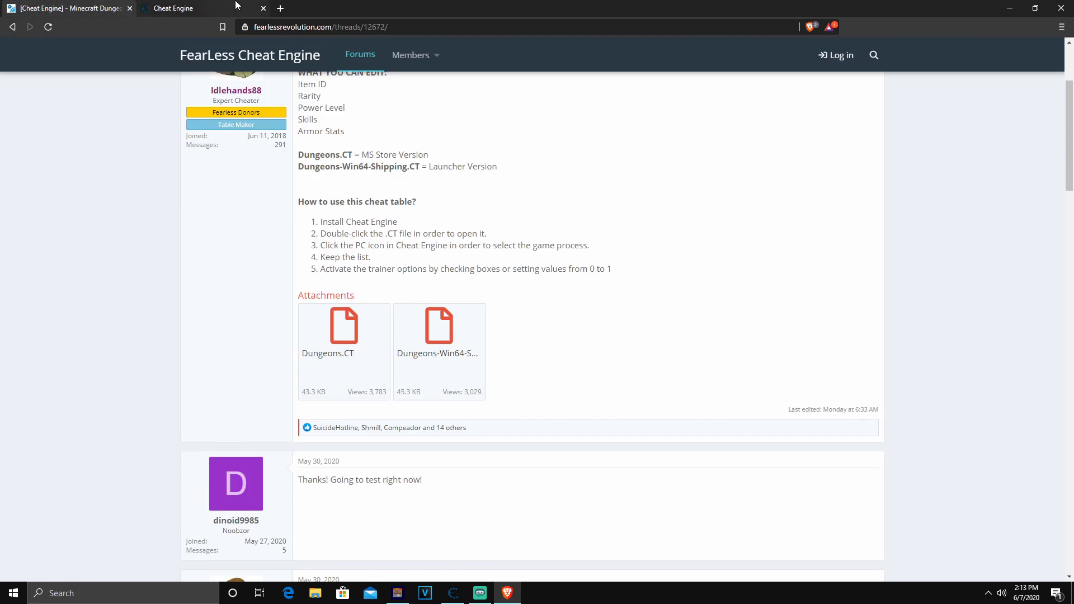
{"action": "left_click", "coordinate": [236, 6]}
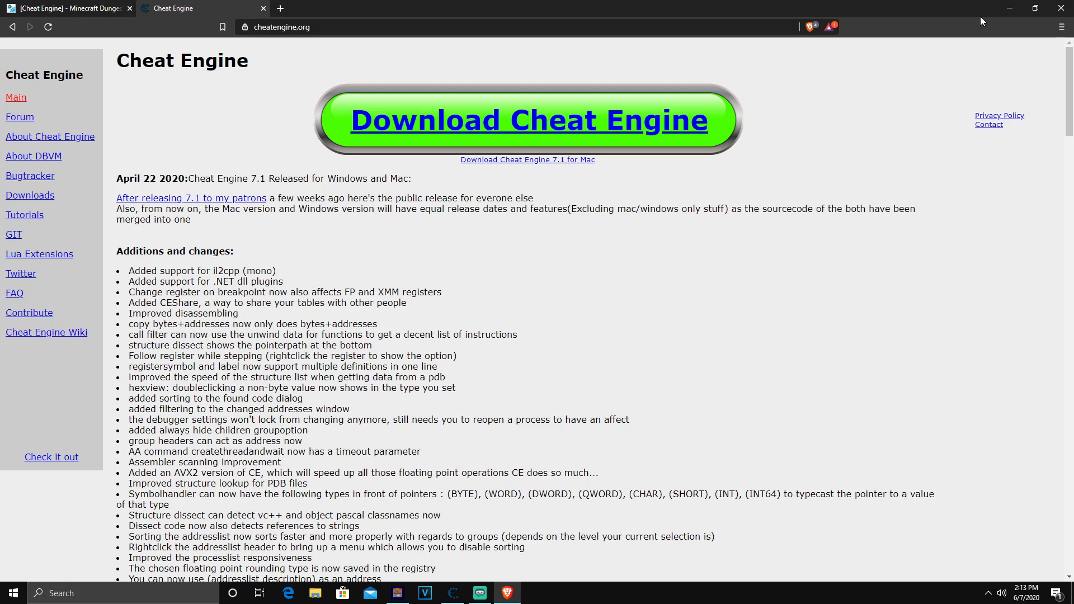
{"action": "mouse_move", "coordinate": [401, 599]}
{"action": "scroll", "coordinate": [457, 250], "scroll_direction": "down", "scroll_amount": 6}
{"action": "scroll", "coordinate": [450, 266], "scroll_direction": "up", "scroll_amount": 6}
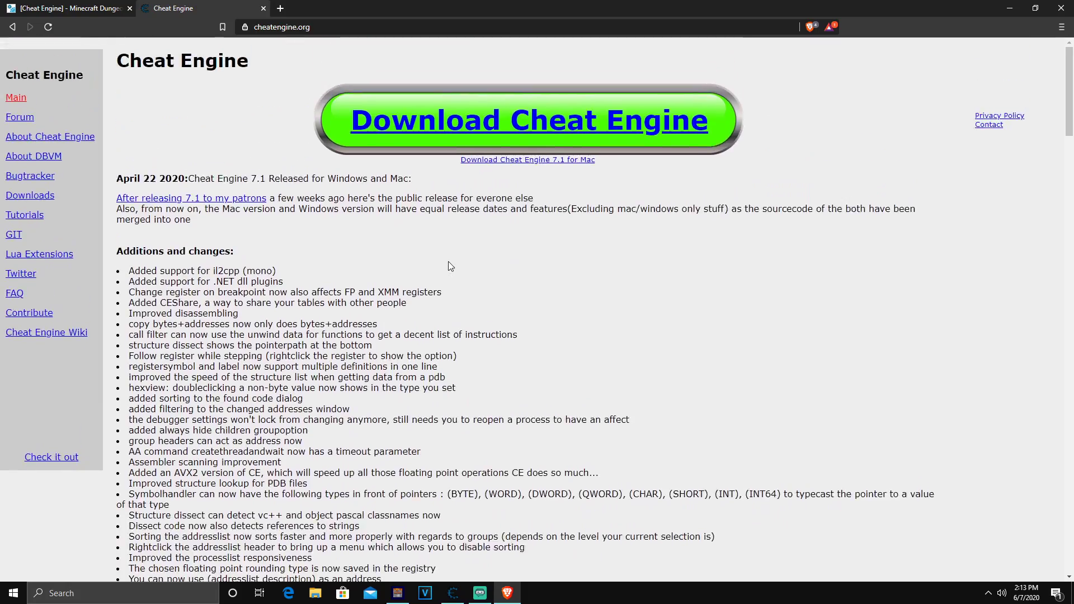
{"action": "scroll", "coordinate": [448, 261], "scroll_direction": "down", "scroll_amount": 6}
{"action": "scroll", "coordinate": [445, 265], "scroll_direction": "up", "scroll_amount": 6}
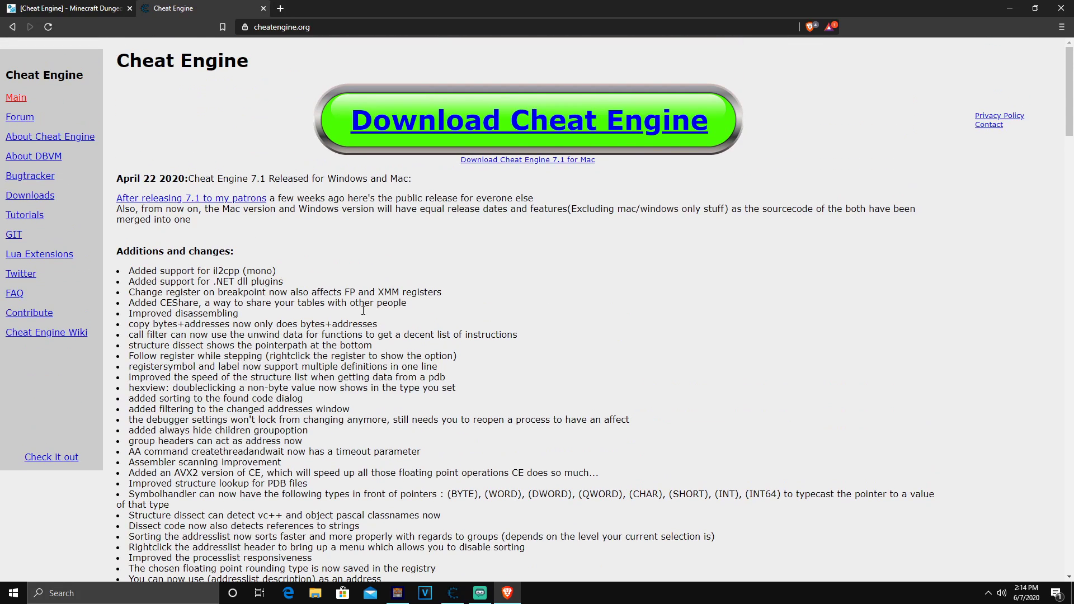
{"action": "scroll", "coordinate": [191, 307], "scroll_direction": "down", "scroll_amount": 6}
{"action": "scroll", "coordinate": [192, 307], "scroll_direction": "up", "scroll_amount": 6}
Step: Examine the FearLess Cheat Engine thread for Minecraft Dungeons Item Edit, including its editable stats, usage instructions and .CT attachments
{"action": "left_click", "coordinate": [90, 8]}
{"action": "scroll", "coordinate": [545, 190], "scroll_direction": "up", "scroll_amount": 3}
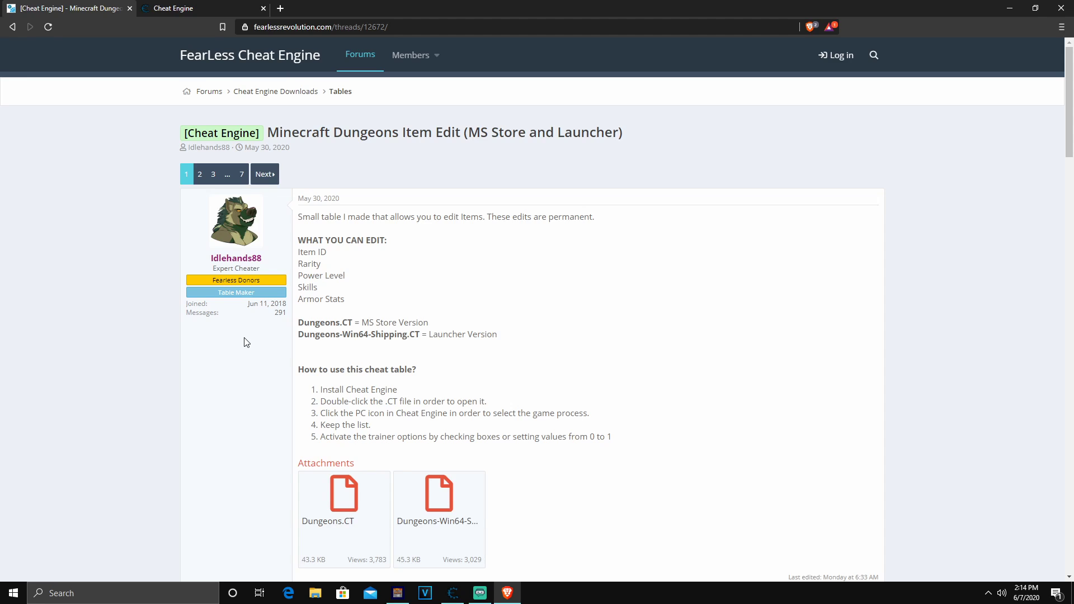
{"action": "scroll", "coordinate": [386, 366], "scroll_direction": "down", "scroll_amount": 6}
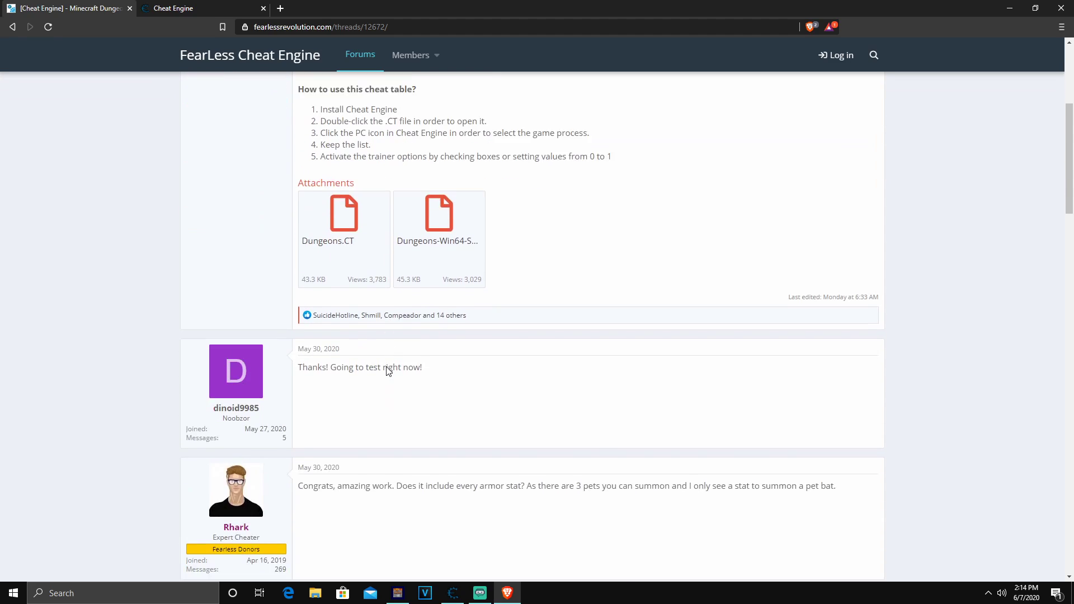
{"action": "left_click", "coordinate": [1026, 592]}
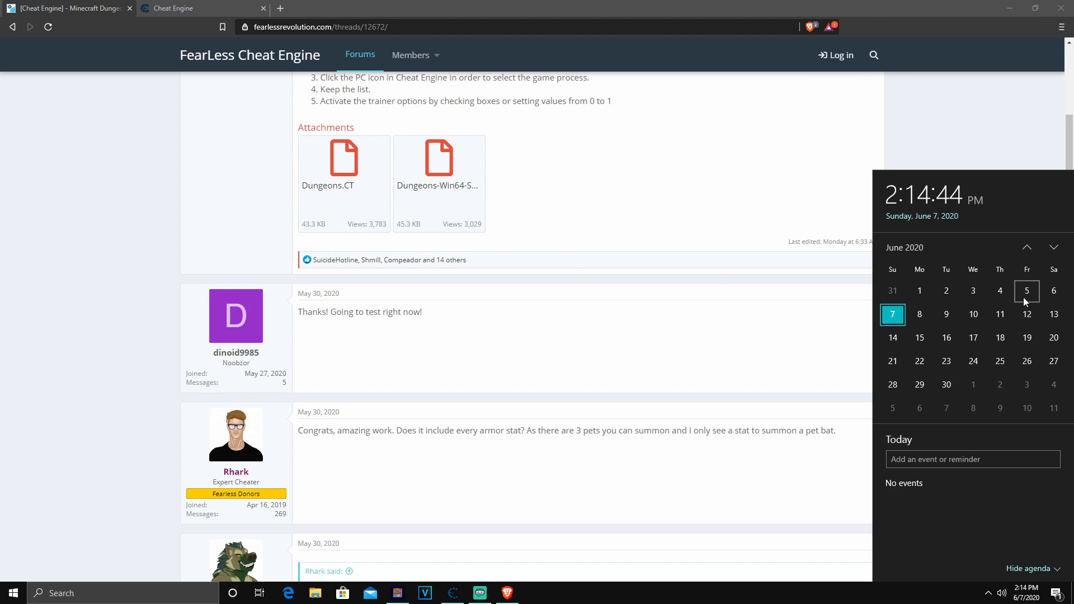
{"action": "left_click", "coordinate": [954, 152]}
{"action": "scroll", "coordinate": [605, 263], "scroll_direction": "up", "scroll_amount": 4}
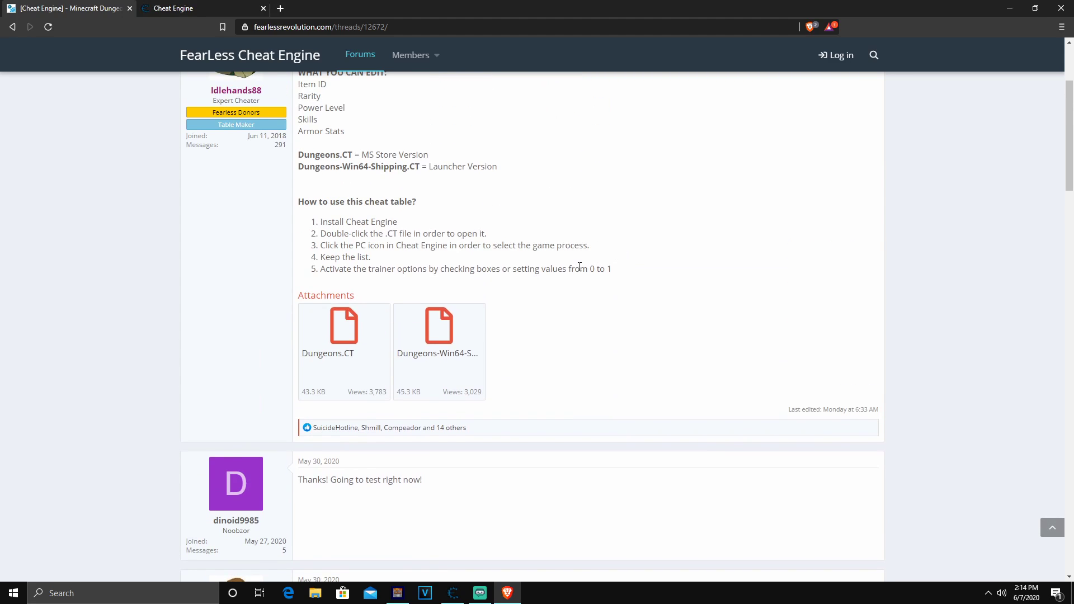
{"action": "scroll", "coordinate": [398, 242], "scroll_direction": "up", "scroll_amount": 2}
{"action": "scroll", "coordinate": [297, 232], "scroll_direction": "down", "scroll_amount": 2}
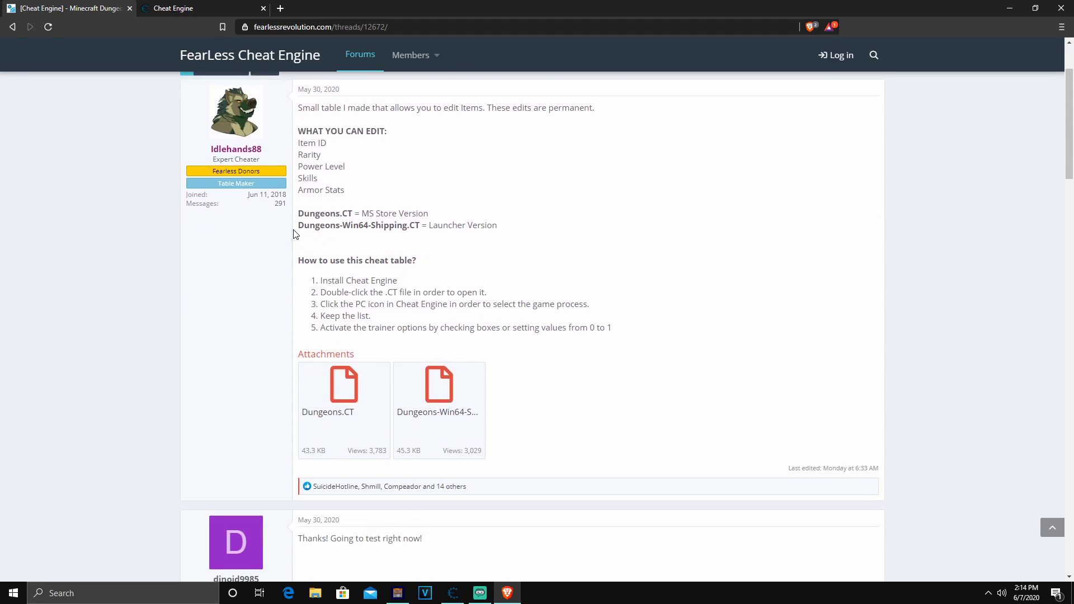
{"action": "scroll", "coordinate": [294, 234], "scroll_direction": "up", "scroll_amount": 1}
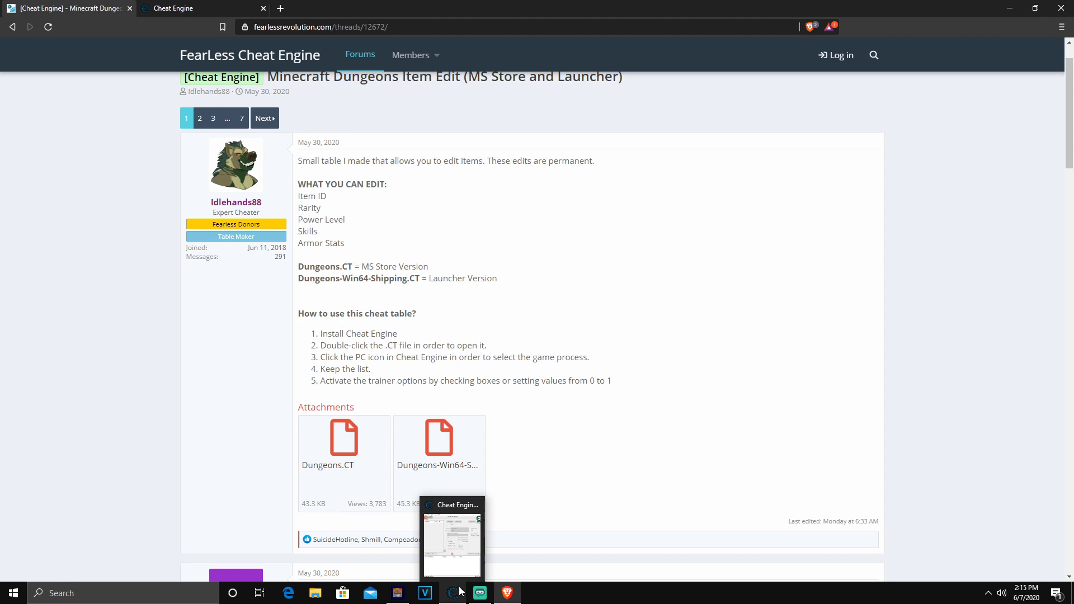
Step: Close the browser and minimize Streamlabs OBS to bring Minecraft Dungeons and Cheat Engine into view
{"action": "left_click", "coordinate": [1061, 8]}
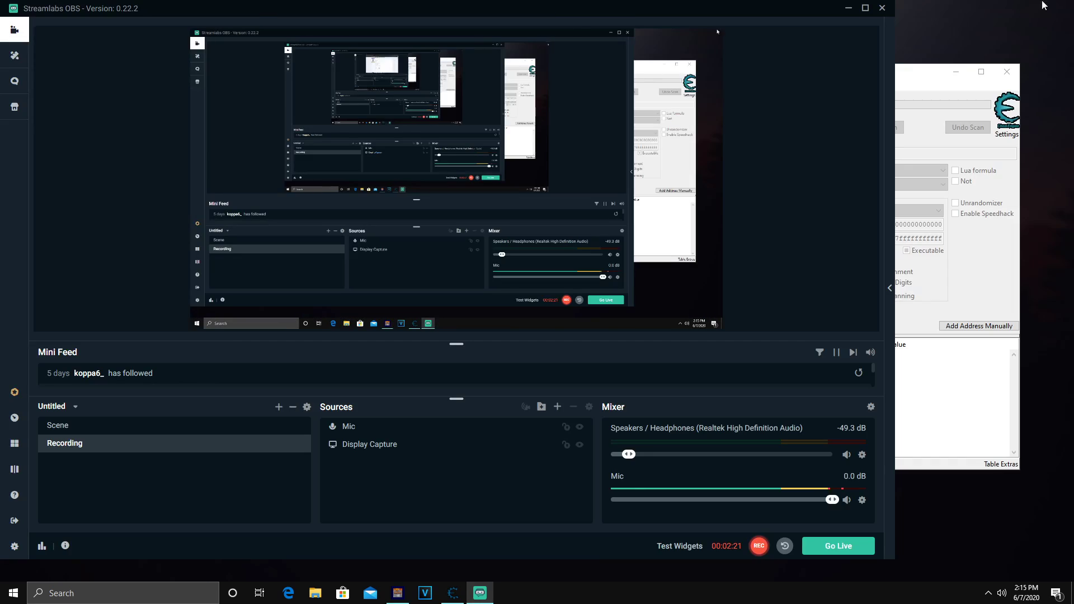
{"action": "left_click", "coordinate": [847, 8]}
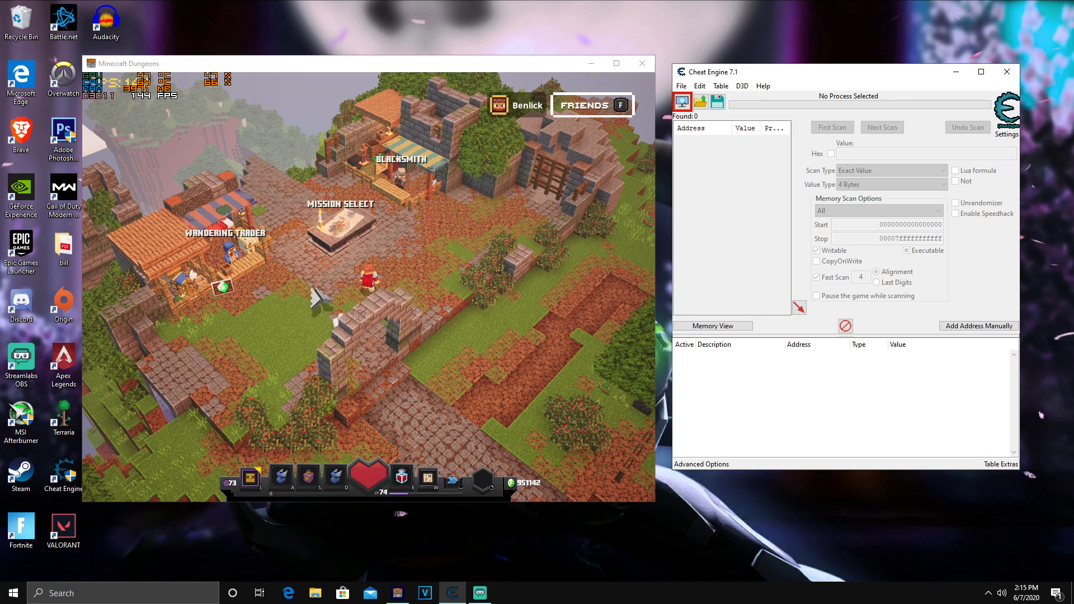
Step: Check the display mode in Minecraft Dungeons' Display / Graphics settings and return to the game
{"action": "left_click", "coordinate": [367, 360]}
{"action": "key", "text": "Escape"}
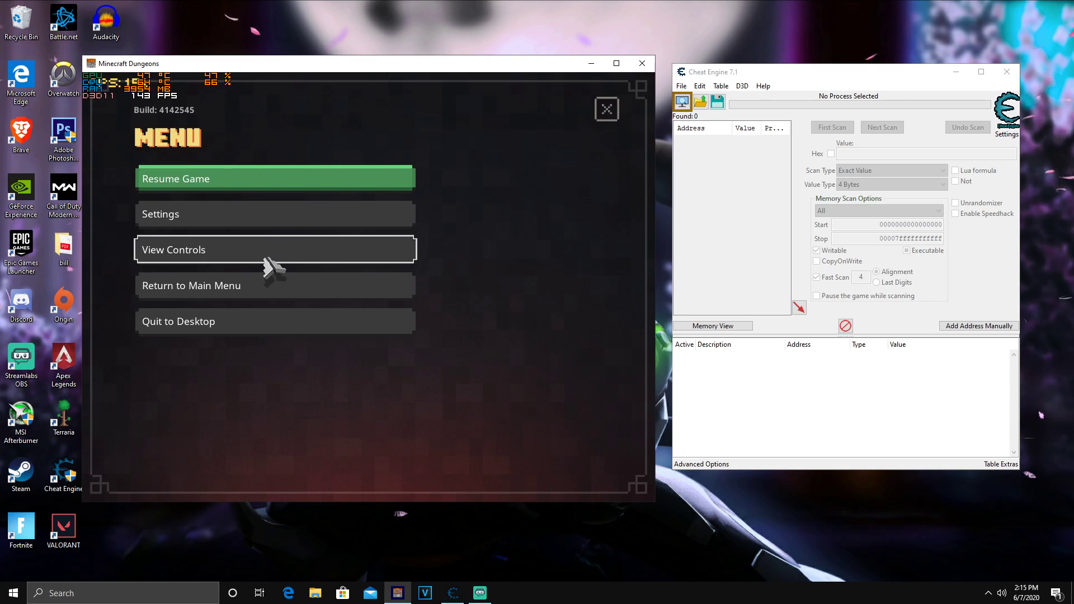
{"action": "left_click", "coordinate": [224, 215]}
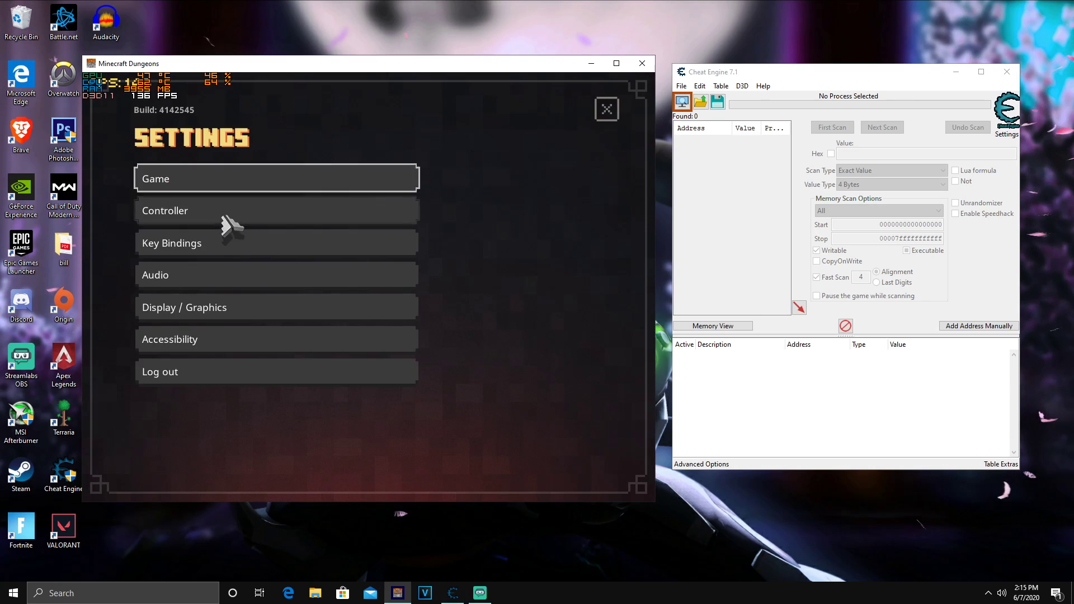
{"action": "left_click", "coordinate": [247, 307]}
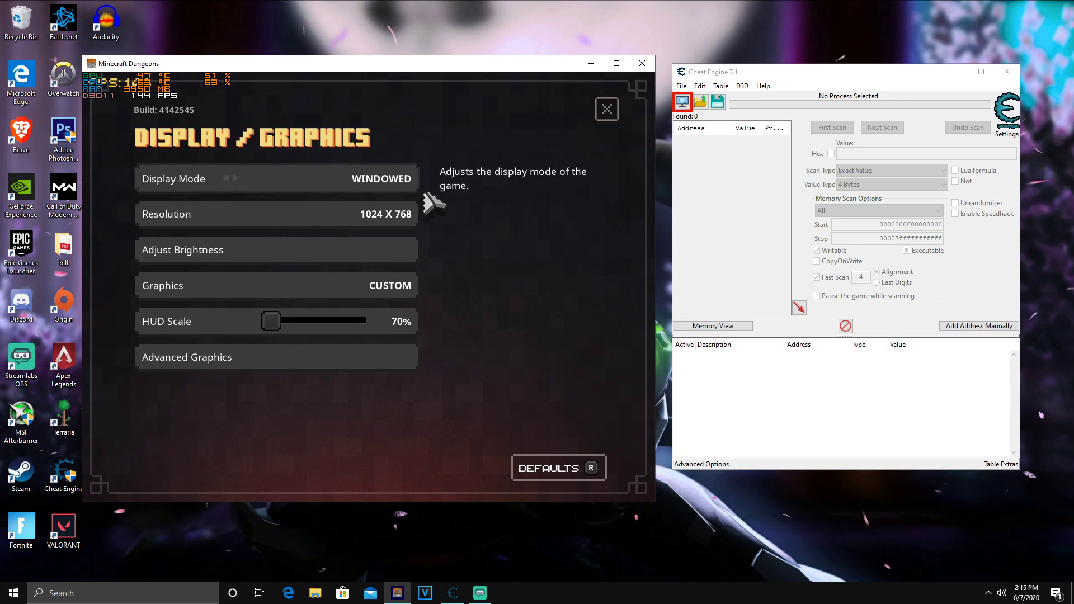
{"action": "left_click", "coordinate": [607, 108]}
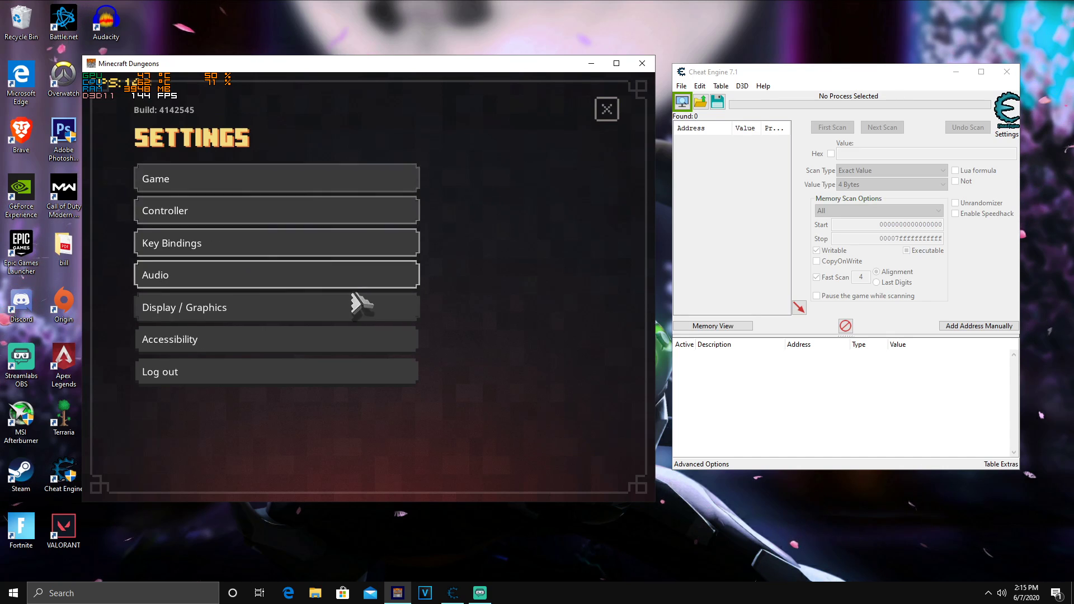
{"action": "key", "text": "Escape"}
{"action": "left_click", "coordinate": [405, 176]}
{"action": "left_click_drag", "start_coordinate": [388, 278], "coordinate": [509, 314]}
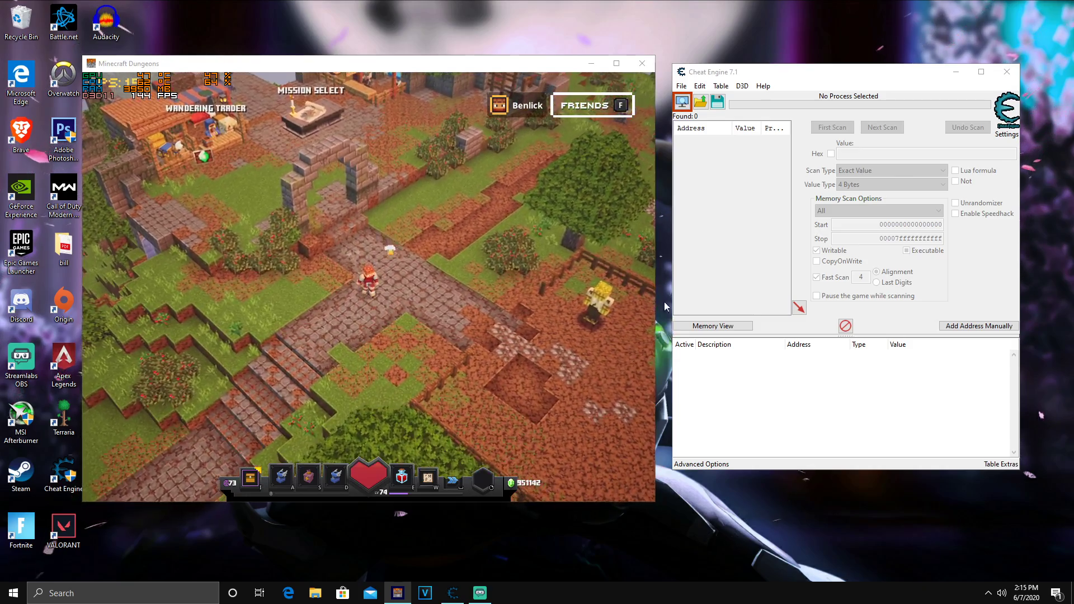
Step: Switch to Cheat Engine and attach it to the Dungeons.exe process from the list of running processes
{"action": "left_click", "coordinate": [764, 74]}
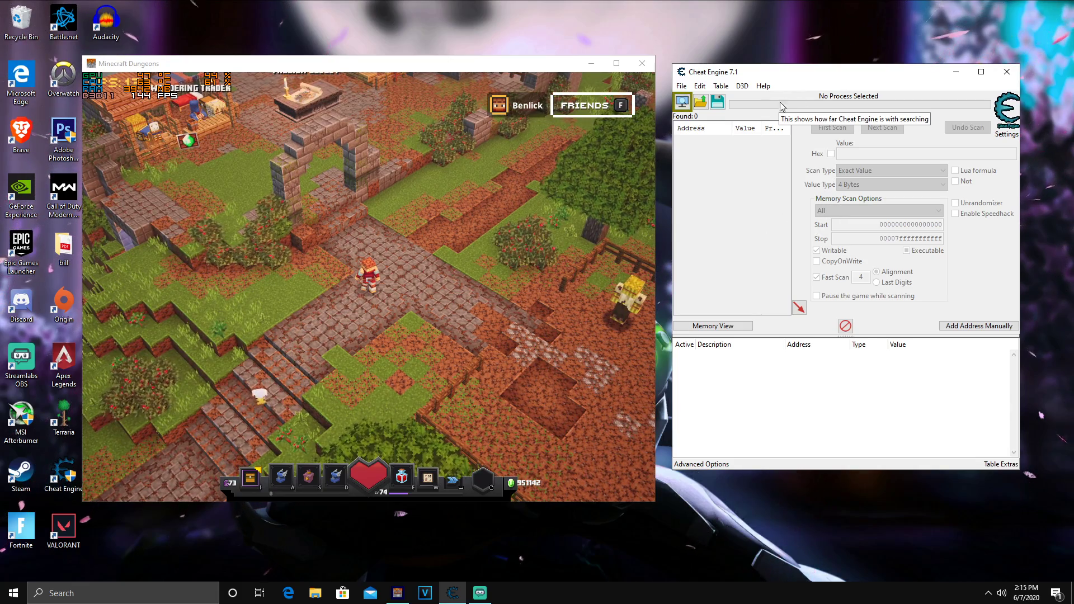
{"action": "left_click", "coordinate": [685, 103]}
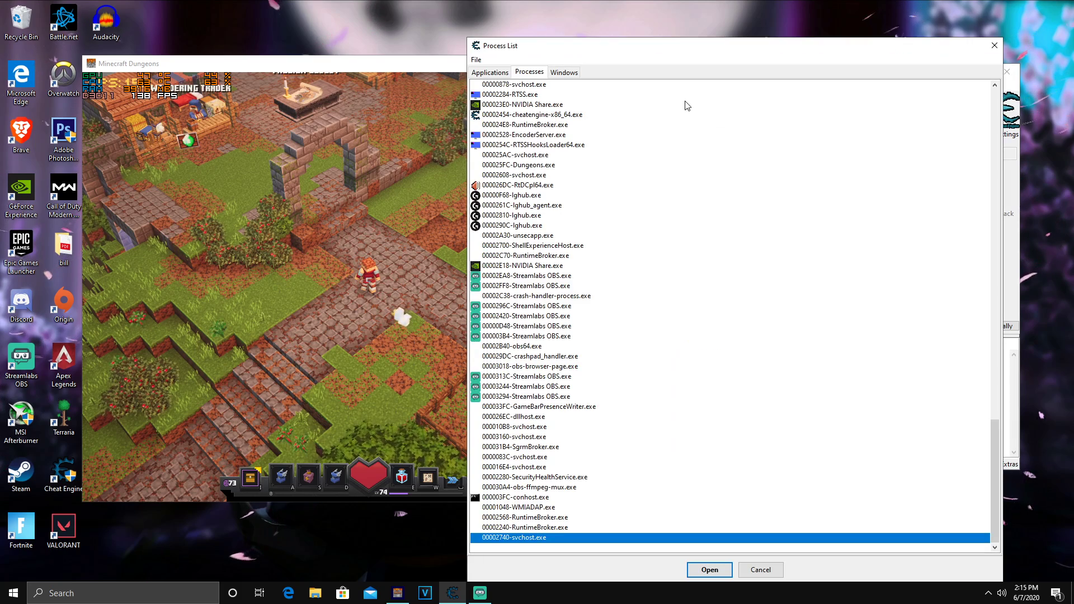
{"action": "left_click", "coordinate": [490, 73]}
{"action": "left_click", "coordinate": [562, 73]}
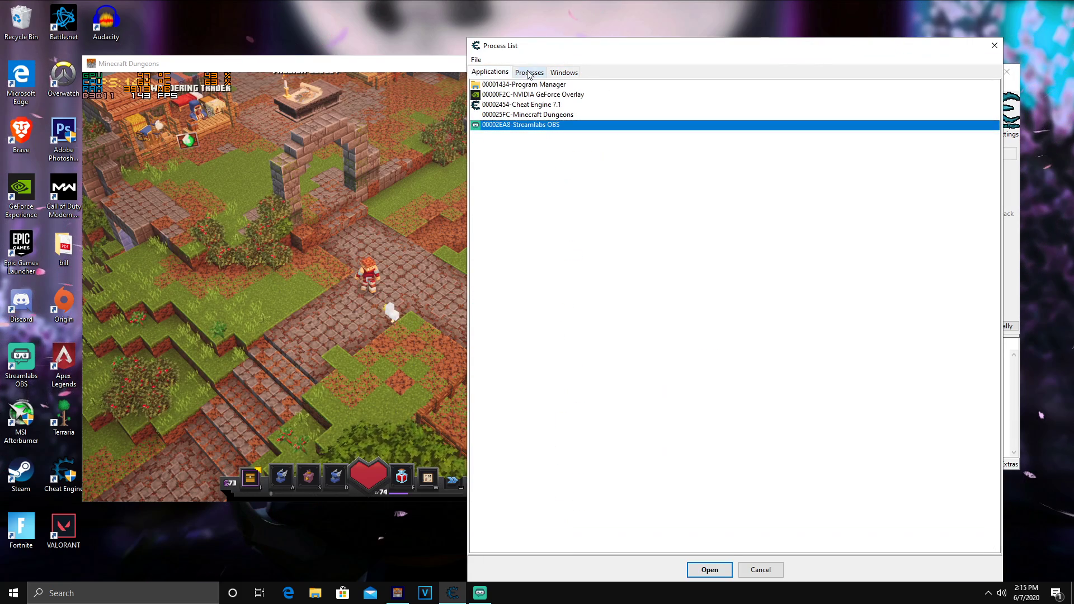
{"action": "left_click", "coordinate": [530, 73]}
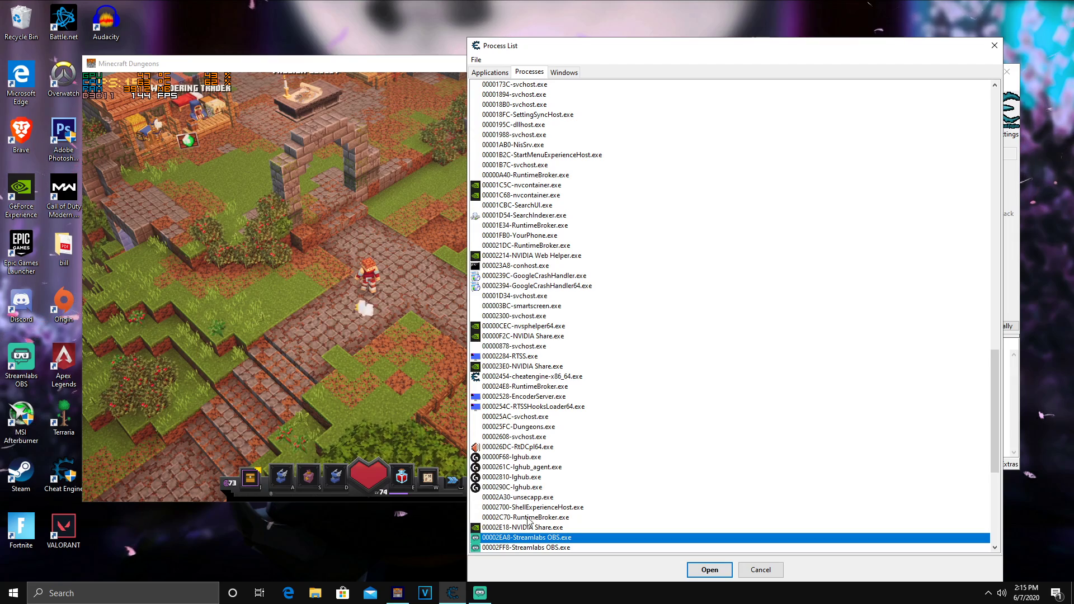
{"action": "scroll", "coordinate": [542, 528], "scroll_direction": "down", "scroll_amount": 8}
{"action": "scroll", "coordinate": [542, 528], "scroll_direction": "down", "scroll_amount": 1}
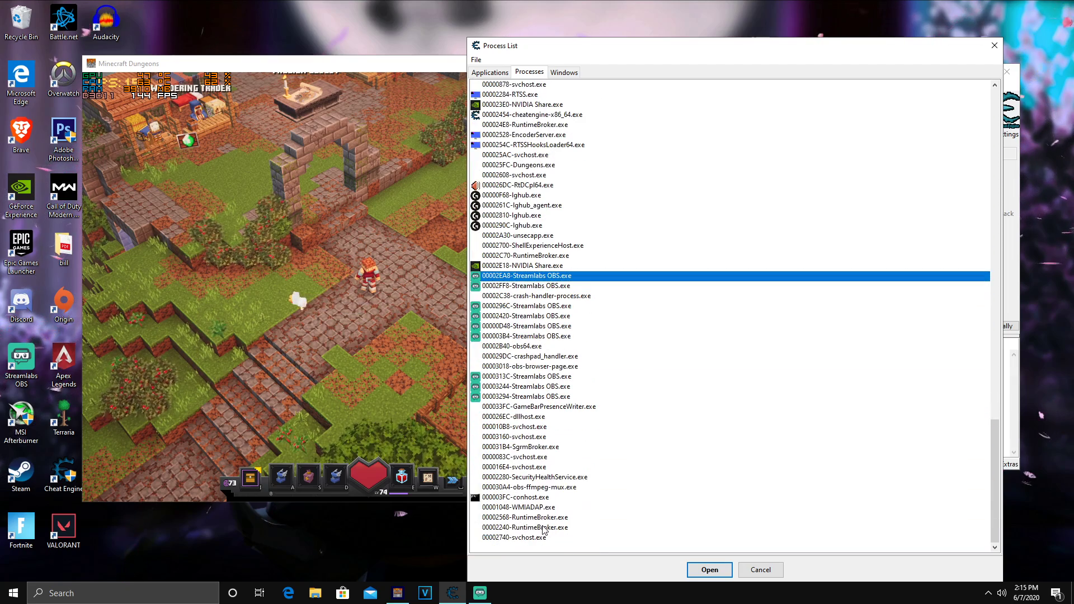
{"action": "scroll", "coordinate": [542, 523], "scroll_direction": "up", "scroll_amount": 20}
{"action": "scroll", "coordinate": [542, 515], "scroll_direction": "up", "scroll_amount": 19}
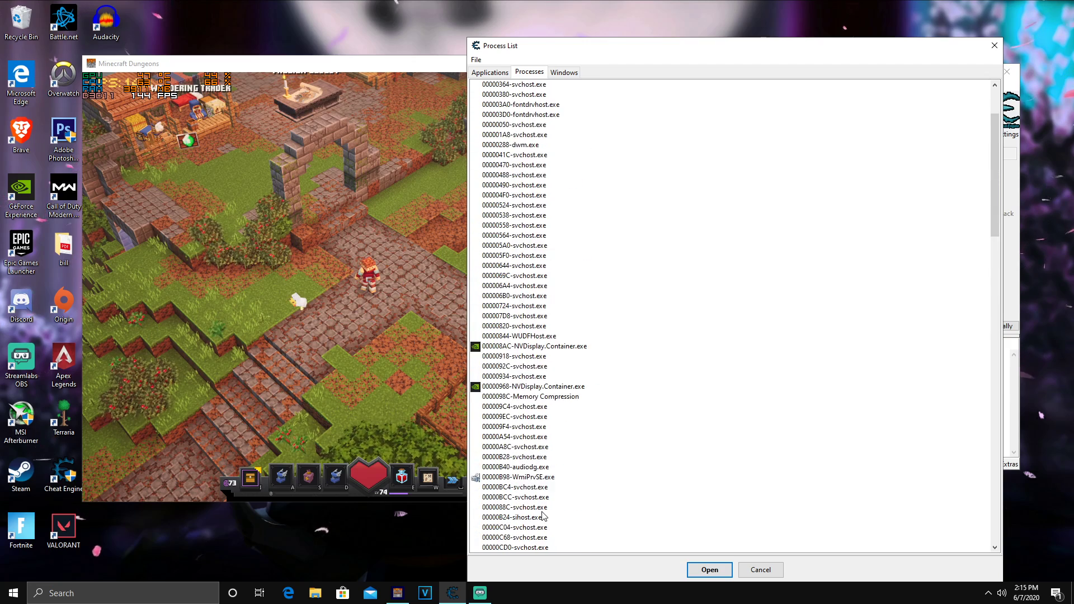
{"action": "scroll", "coordinate": [546, 512], "scroll_direction": "down", "scroll_amount": 9}
{"action": "scroll", "coordinate": [542, 506], "scroll_direction": "down", "scroll_amount": 4}
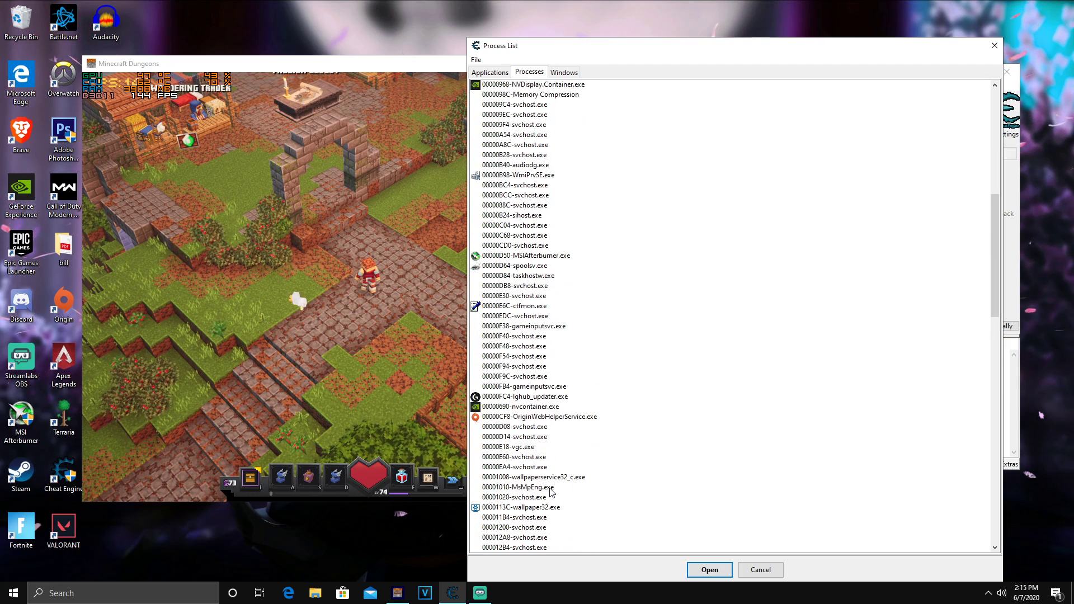
{"action": "scroll", "coordinate": [534, 500], "scroll_direction": "down", "scroll_amount": 6}
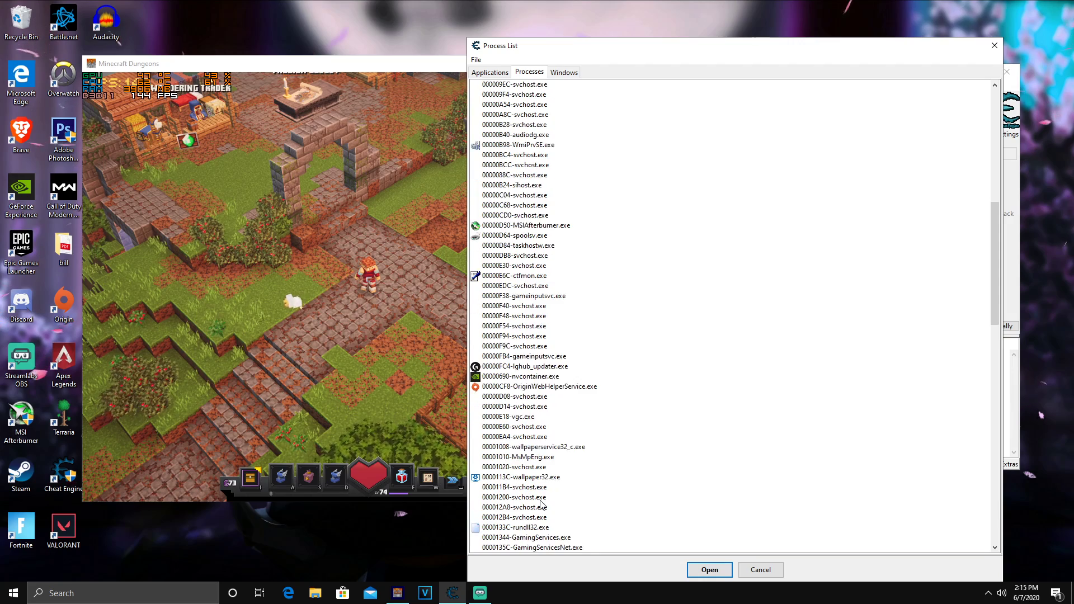
{"action": "scroll", "coordinate": [541, 504], "scroll_direction": "down", "scroll_amount": 13}
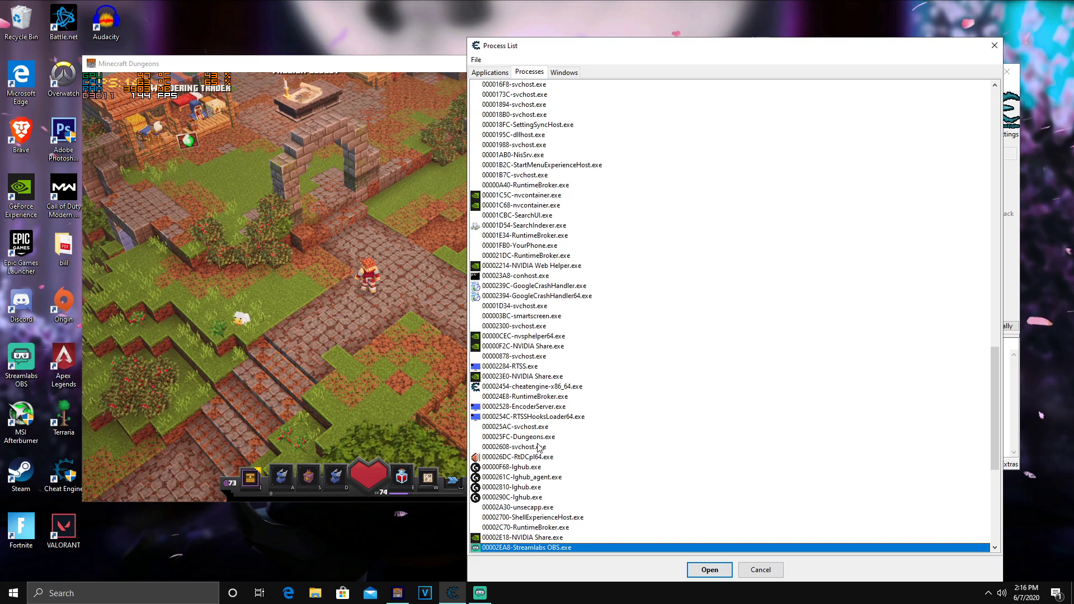
{"action": "left_click", "coordinate": [542, 438]}
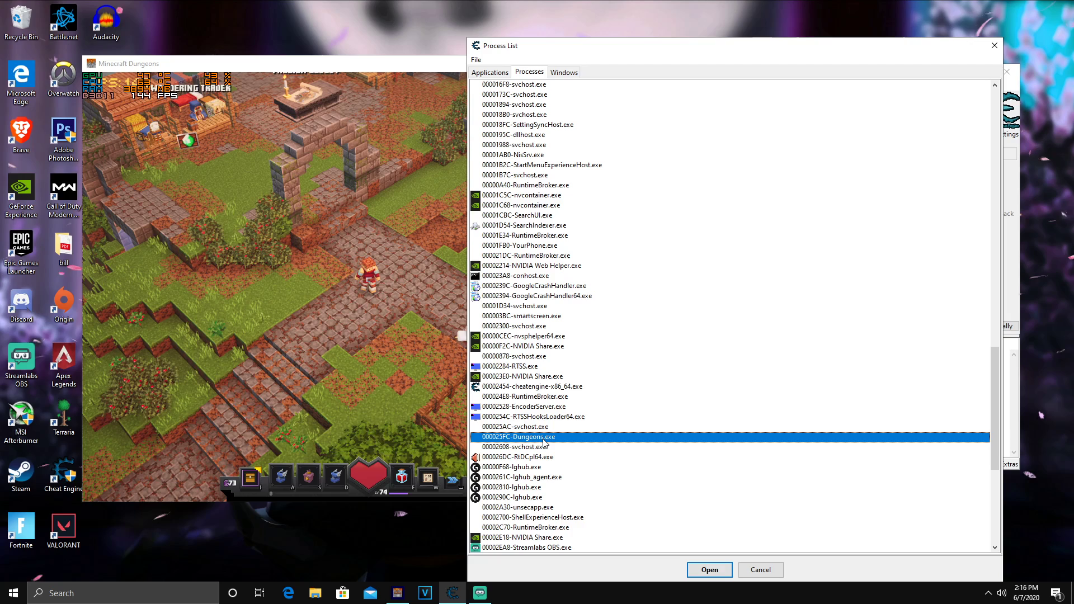
{"action": "double_click", "coordinate": [544, 437]}
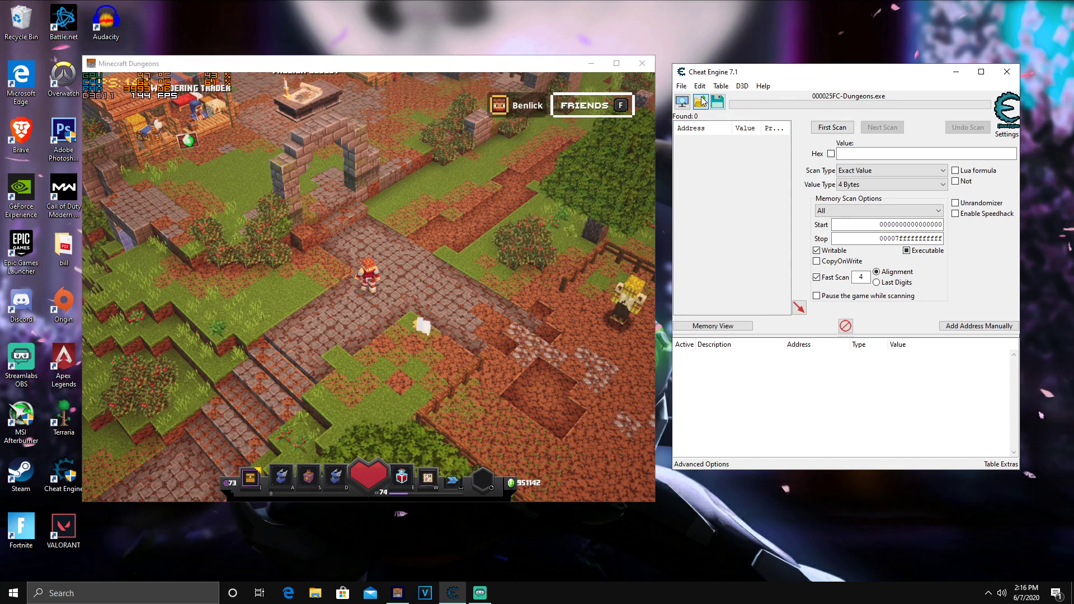
Step: Load the Dungeons (1).CT cheat table from Downloads and enlarge the Cheat Engine window
{"action": "left_click", "coordinate": [701, 101]}
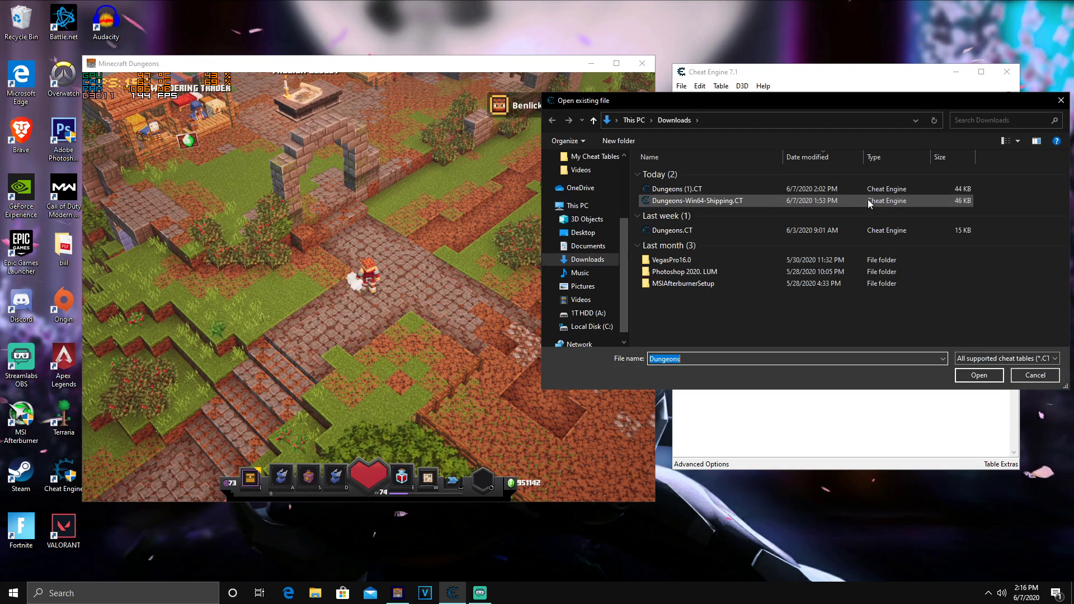
{"action": "double_click", "coordinate": [713, 190]}
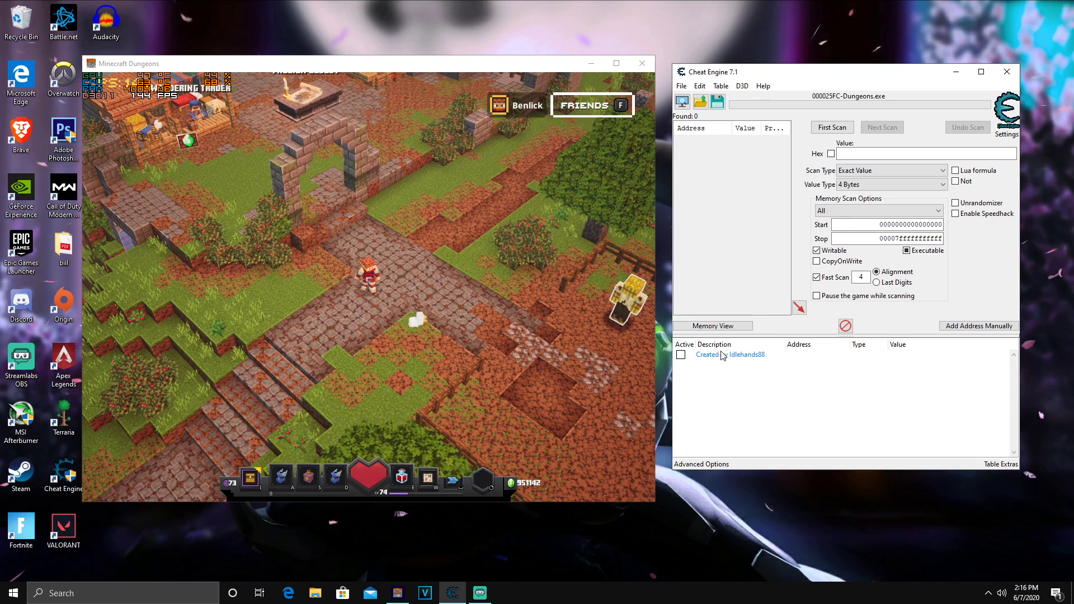
{"action": "left_click_drag", "start_coordinate": [1022, 482], "coordinate": [1065, 576]}
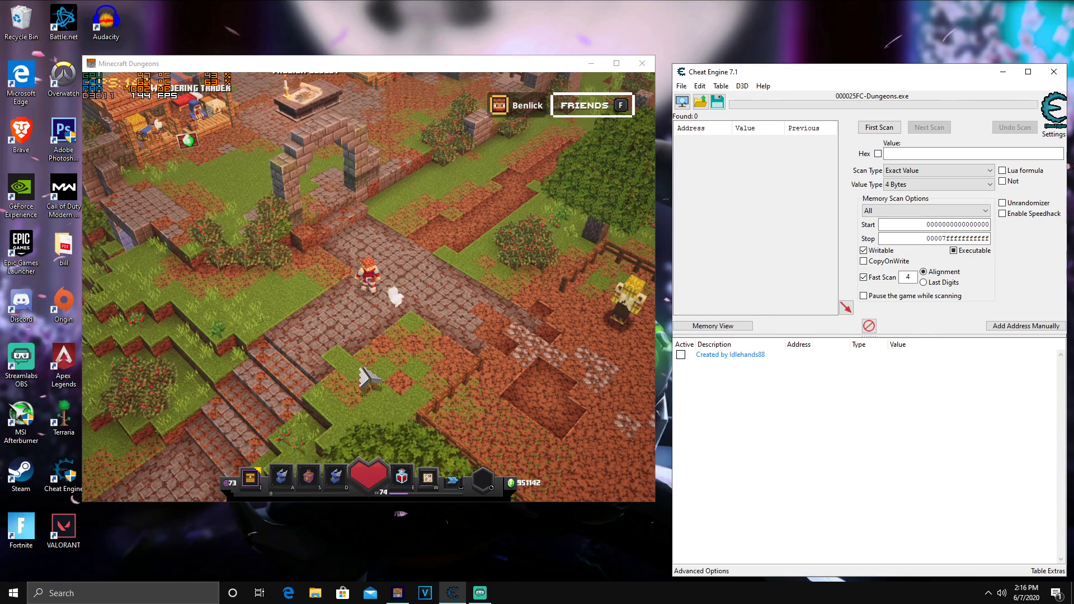
Step: In Minecraft Dungeons, look through the inventory's melee, artifact and ranged categories, and close the inventory
{"action": "left_click", "coordinate": [371, 307]}
{"action": "left_click", "coordinate": [350, 223]}
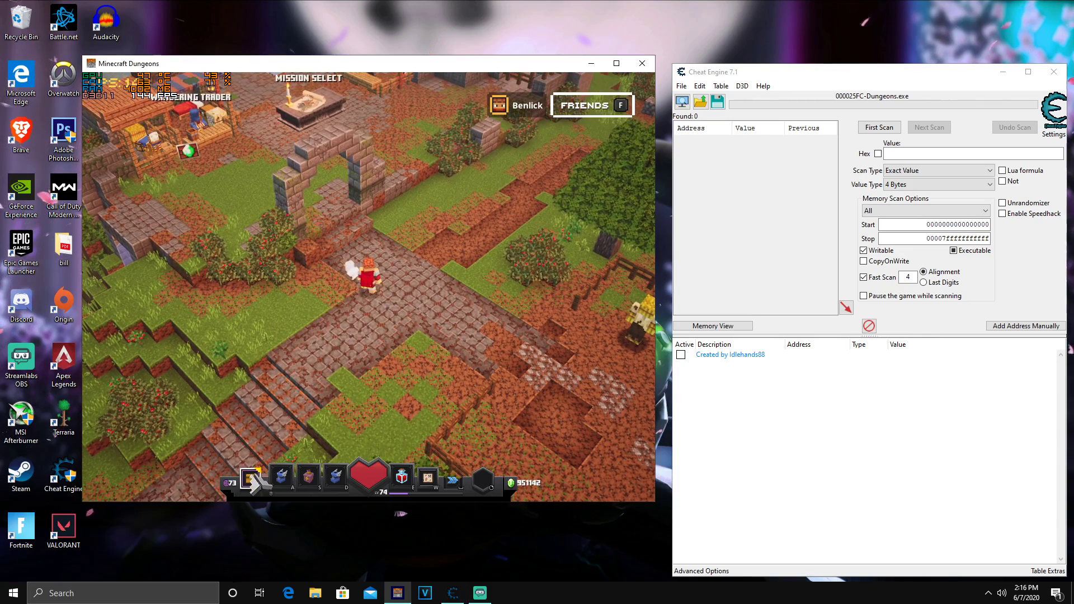
{"action": "left_click", "coordinate": [252, 480]}
{"action": "left_click", "coordinate": [377, 138]}
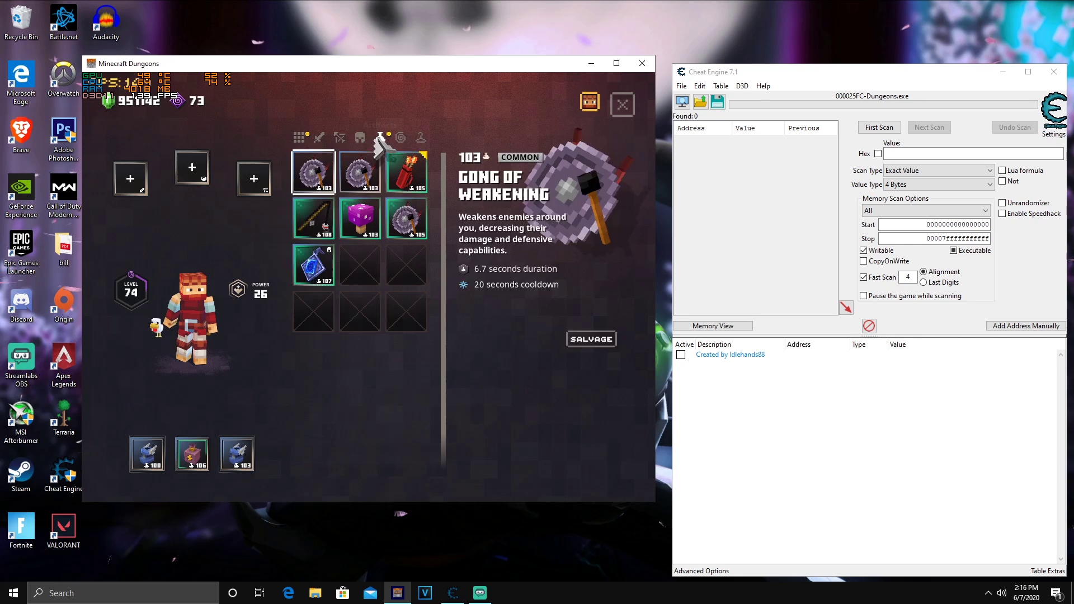
{"action": "left_click", "coordinate": [319, 138]}
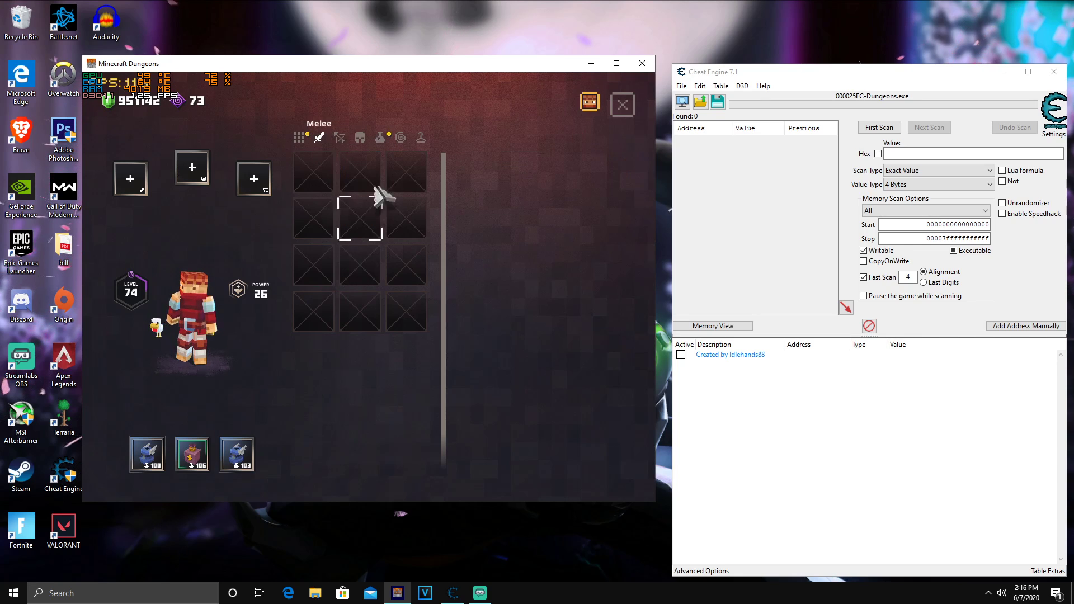
{"action": "left_click", "coordinate": [379, 140]}
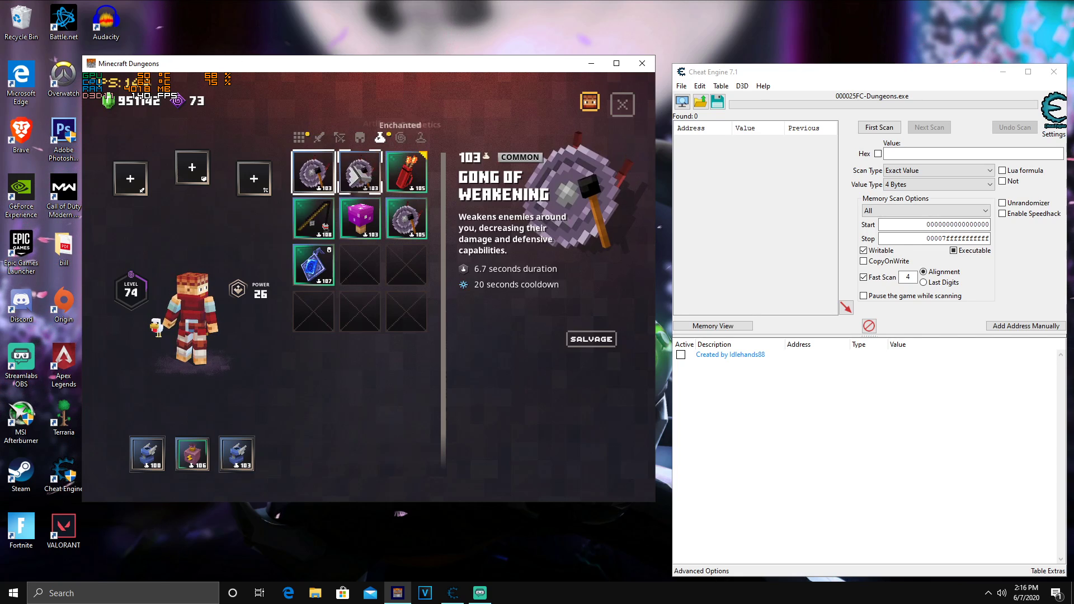
{"action": "left_click", "coordinate": [401, 137]}
{"action": "left_click", "coordinate": [420, 137]}
{"action": "left_click", "coordinate": [339, 139]}
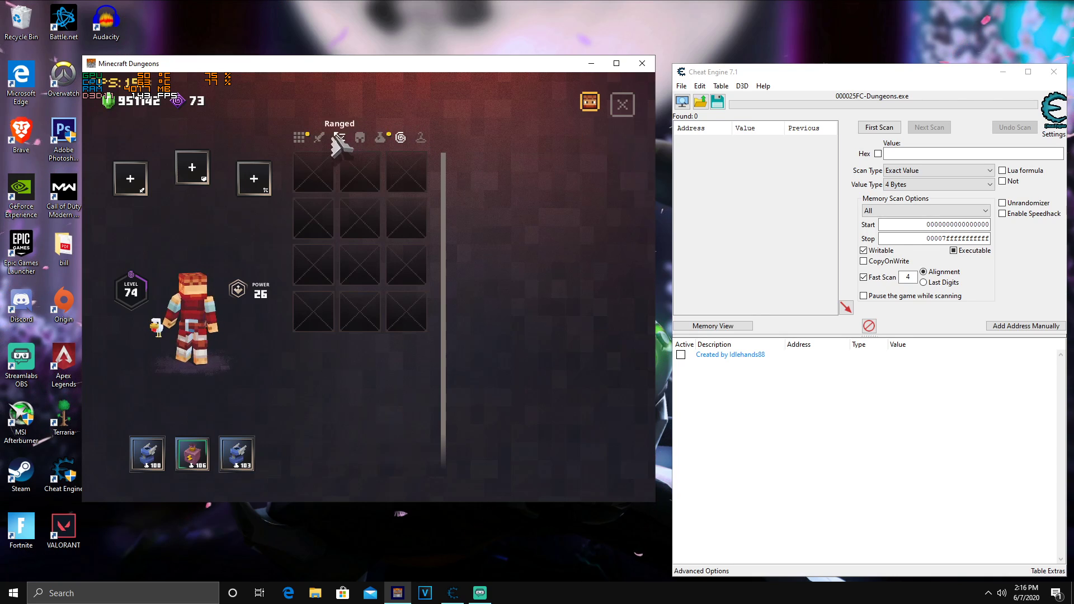
{"action": "left_click", "coordinate": [622, 104]}
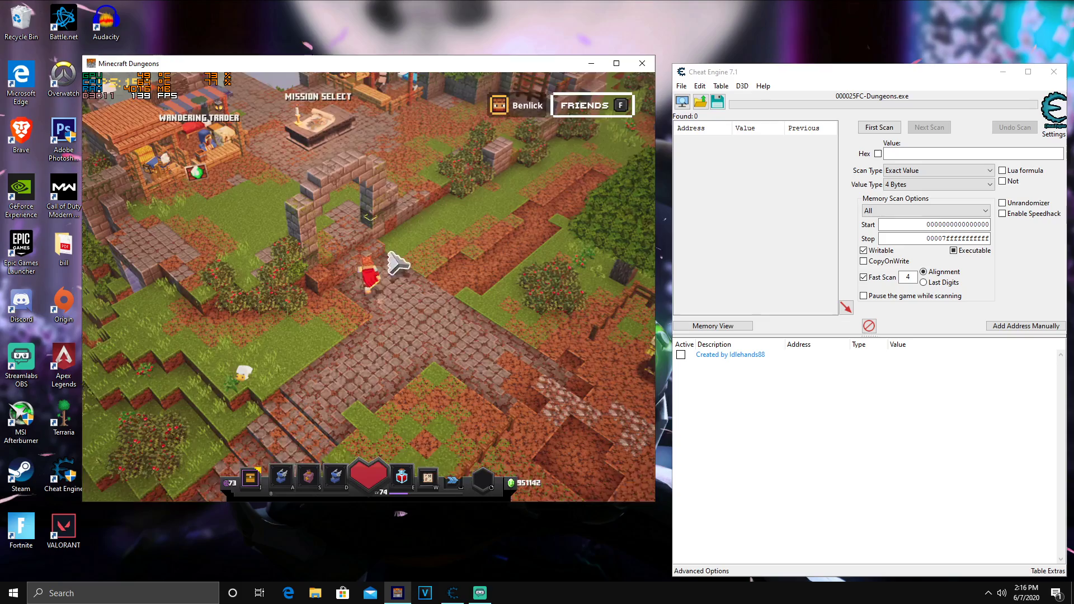
Step: Walk the character to the Blacksmith, trade for a random piece of gear and accept the Power Bow
{"action": "left_click_drag", "start_coordinate": [283, 235], "coordinate": [350, 314]}
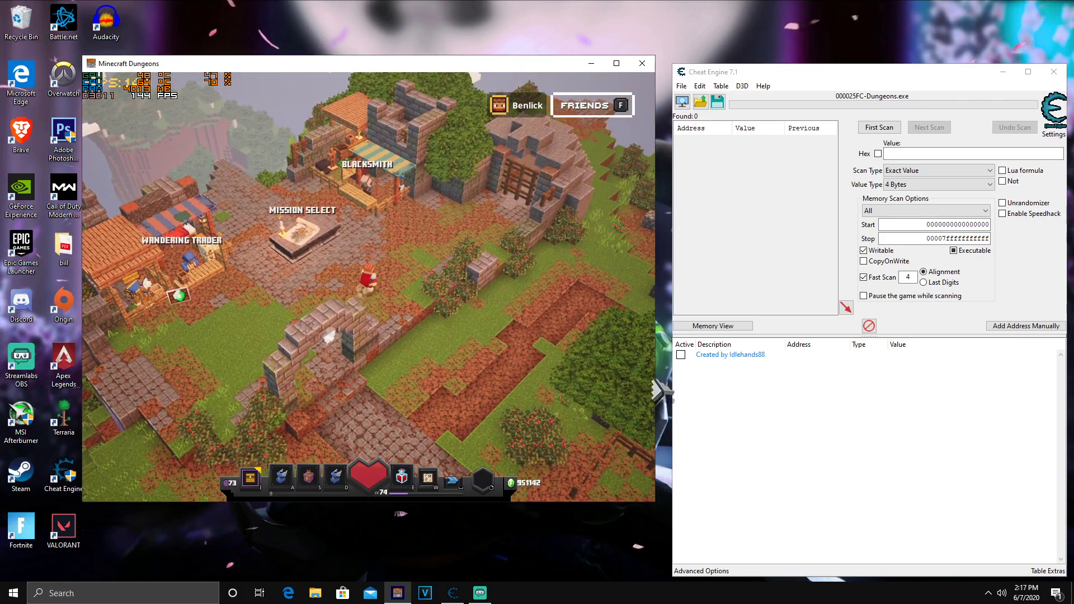
{"action": "left_click", "coordinate": [376, 254]}
{"action": "left_click", "coordinate": [369, 243]}
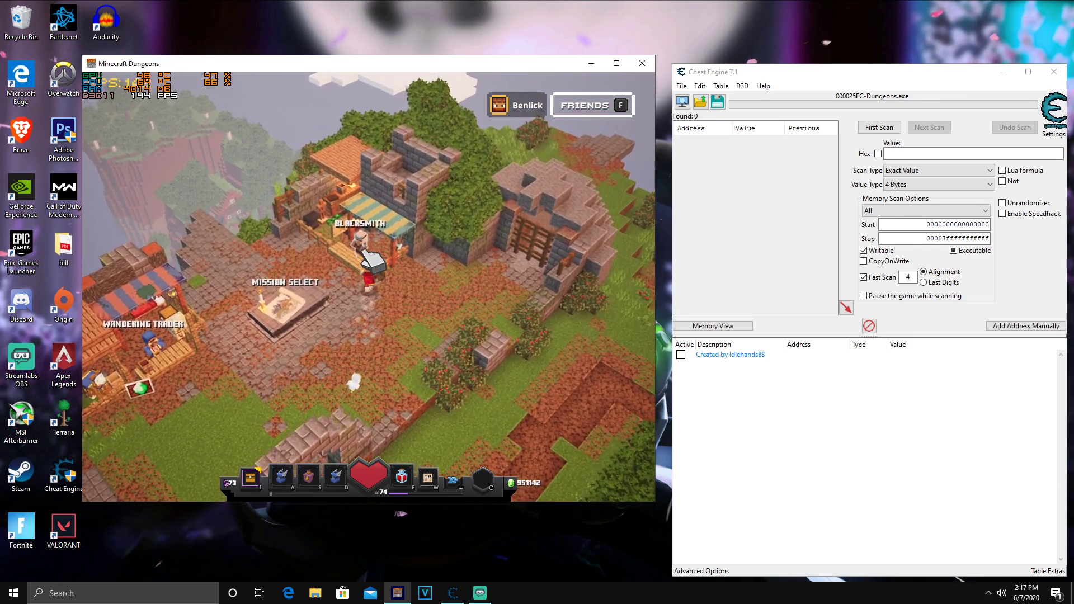
{"action": "left_click", "coordinate": [501, 422]}
{"action": "left_click_drag", "start_coordinate": [506, 430], "coordinate": [506, 429]}
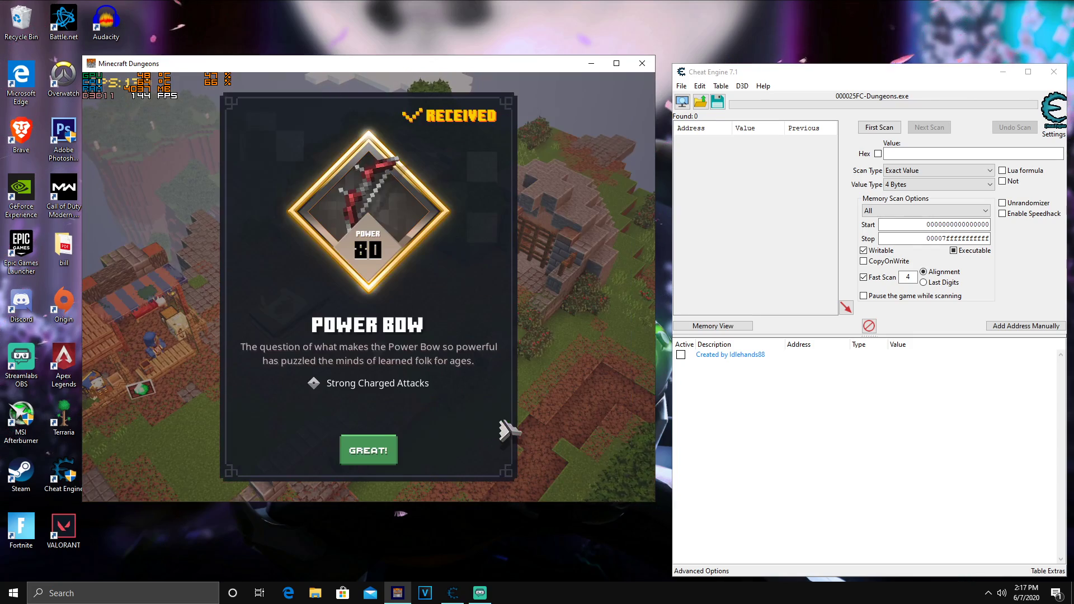
{"action": "left_click", "coordinate": [378, 448]}
Step: Make four more random gear trades at the Blacksmith, accepting each item through to the Cutlass
{"action": "left_click", "coordinate": [515, 454]}
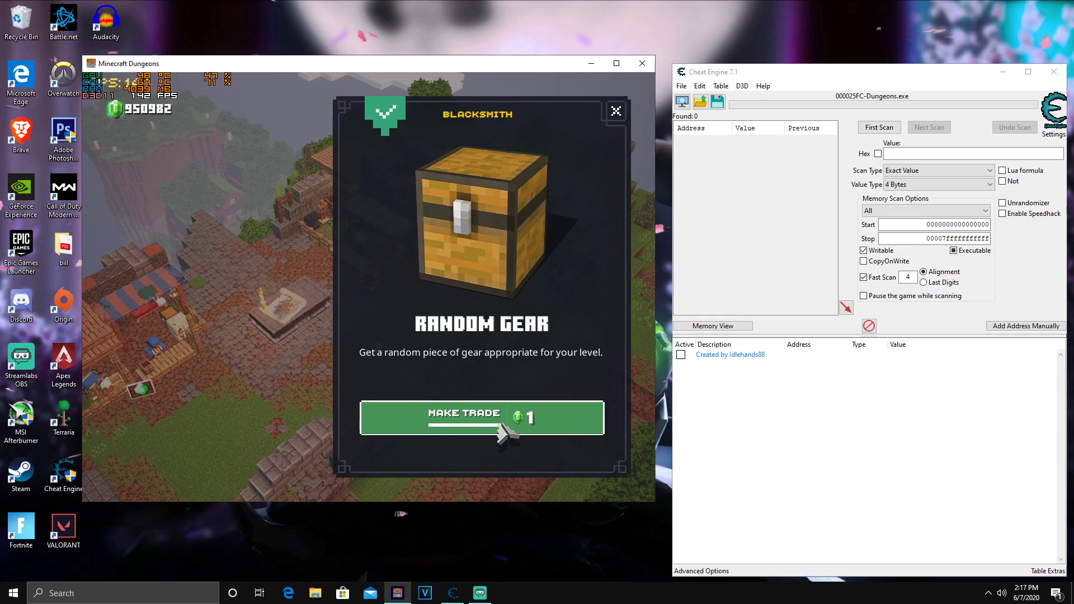
{"action": "left_click", "coordinate": [364, 450]}
{"action": "left_click", "coordinate": [364, 252]}
{"action": "left_click", "coordinate": [467, 423]}
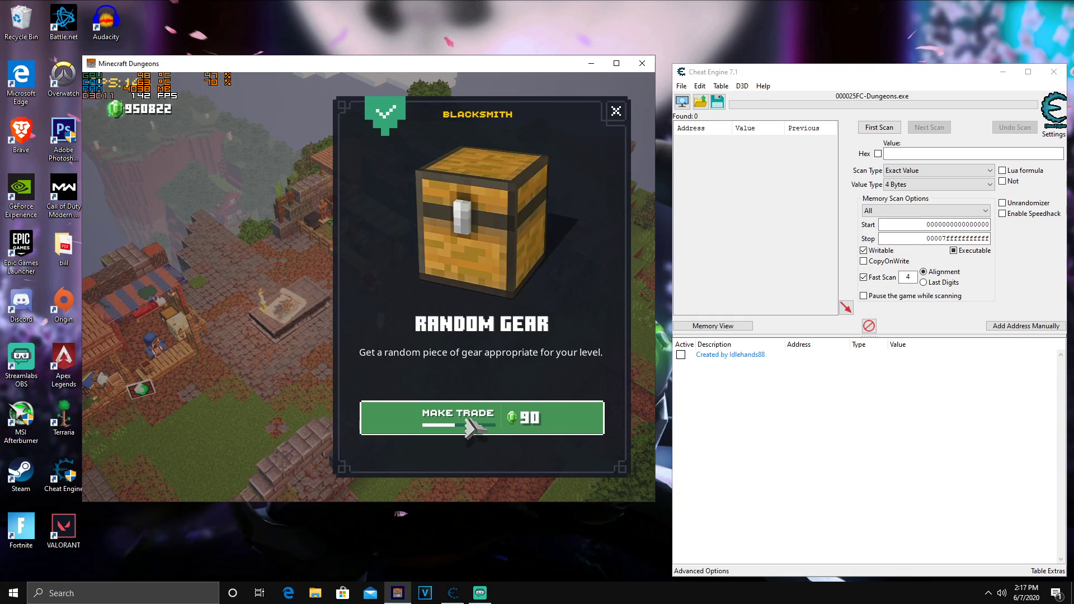
{"action": "left_click_drag", "start_coordinate": [472, 428], "coordinate": [472, 428]}
{"action": "left_click", "coordinate": [384, 452]}
{"action": "left_click", "coordinate": [369, 246]}
{"action": "left_click", "coordinate": [380, 451]}
{"action": "left_click", "coordinate": [365, 267]}
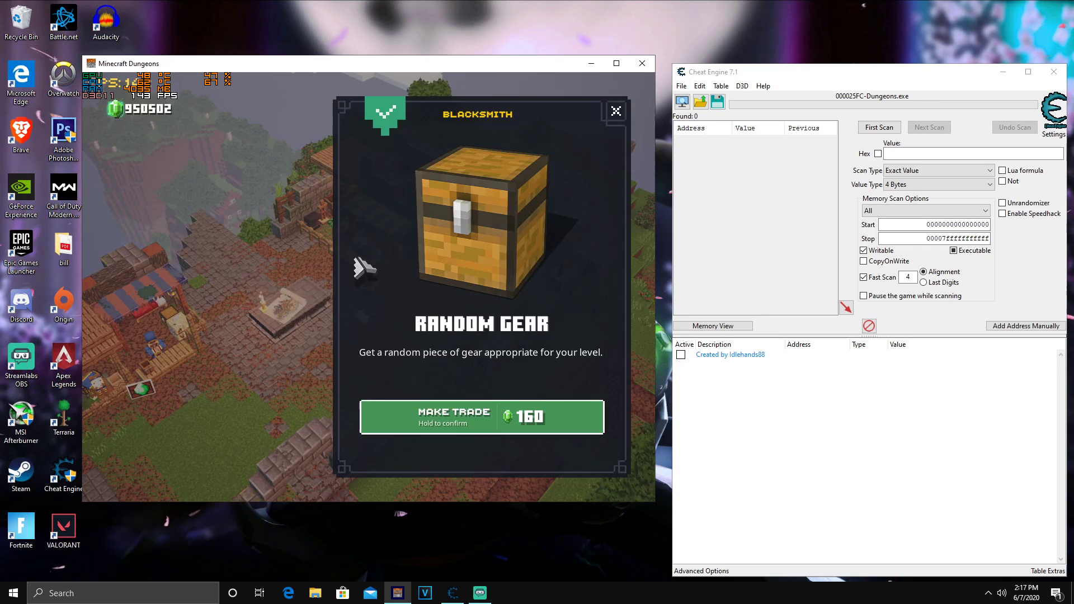
{"action": "left_click_drag", "start_coordinate": [476, 421], "coordinate": [477, 421]}
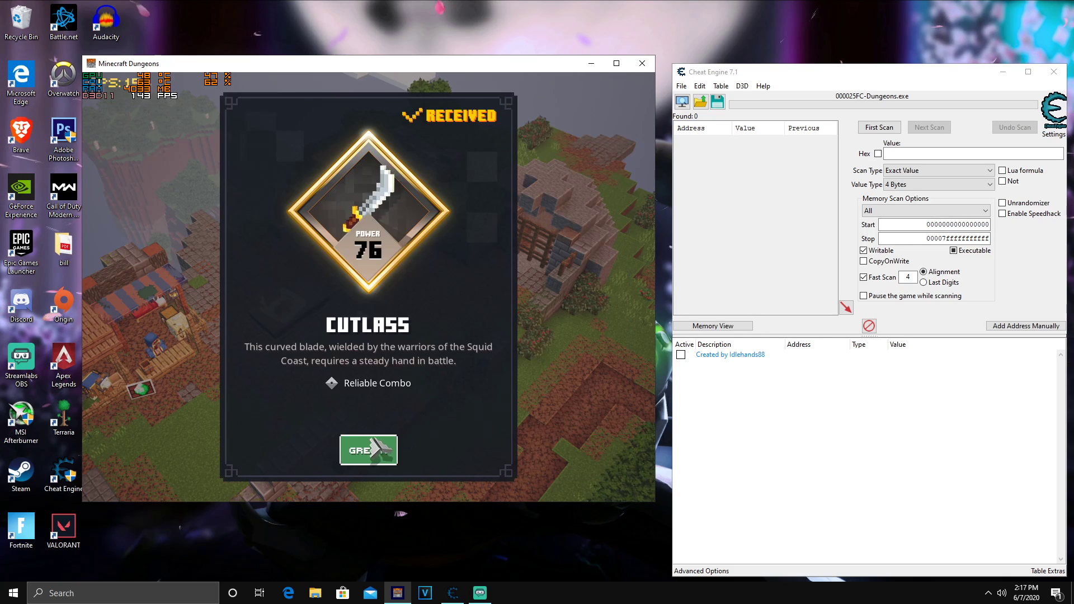
{"action": "left_click", "coordinate": [374, 450]}
Step: Open the inventory's ranged items and salvage the crossbow and the Power Bow, keeping the Longbow
{"action": "left_click", "coordinate": [250, 479]}
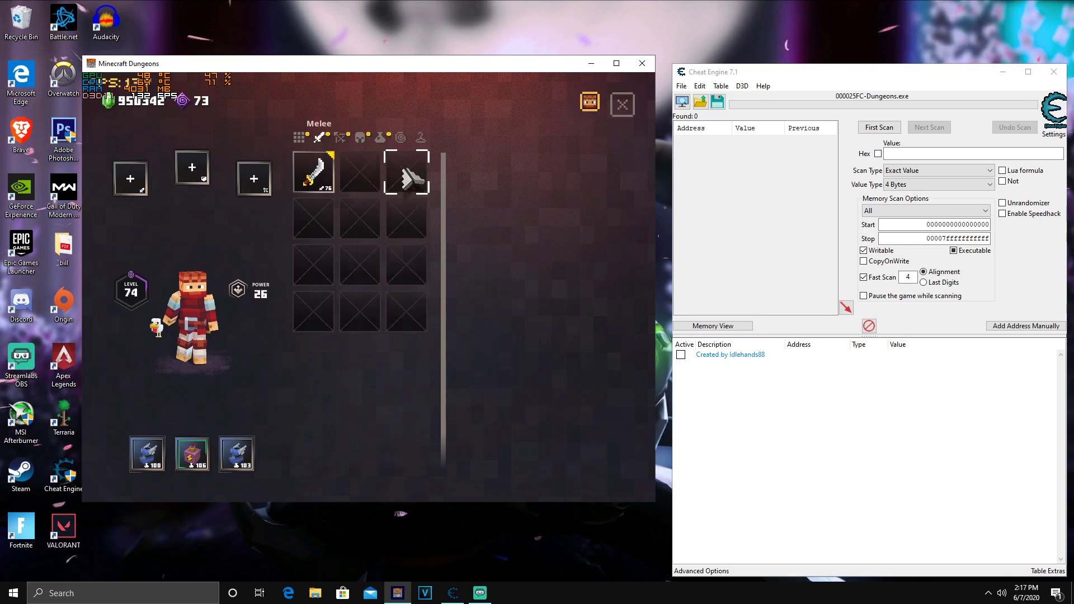
{"action": "left_click", "coordinate": [339, 137]}
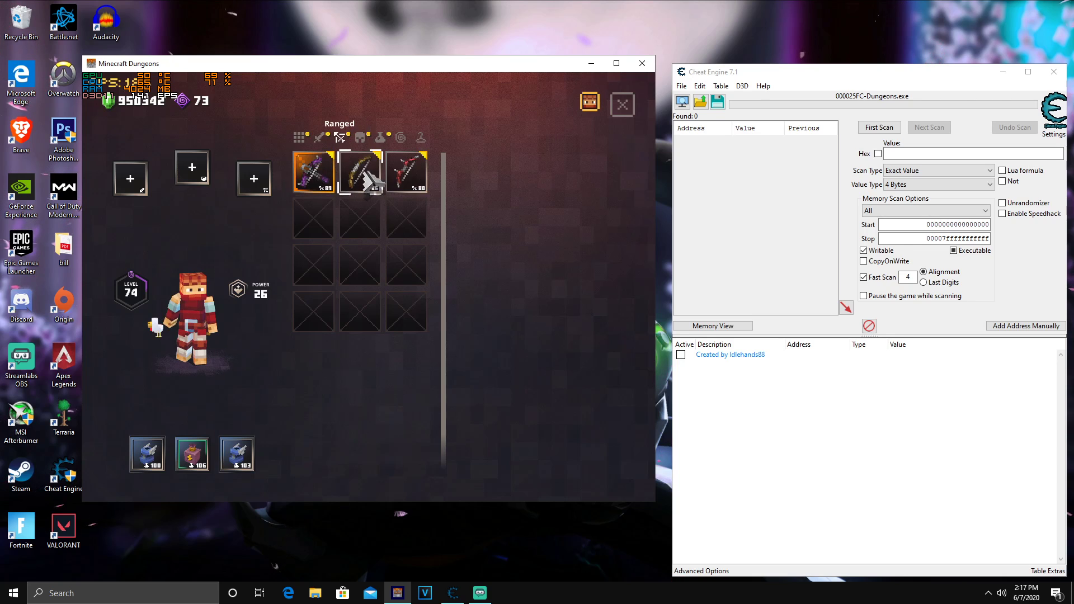
{"action": "left_click", "coordinate": [313, 170]}
{"action": "left_click", "coordinate": [588, 314]}
{"action": "left_click", "coordinate": [406, 171]}
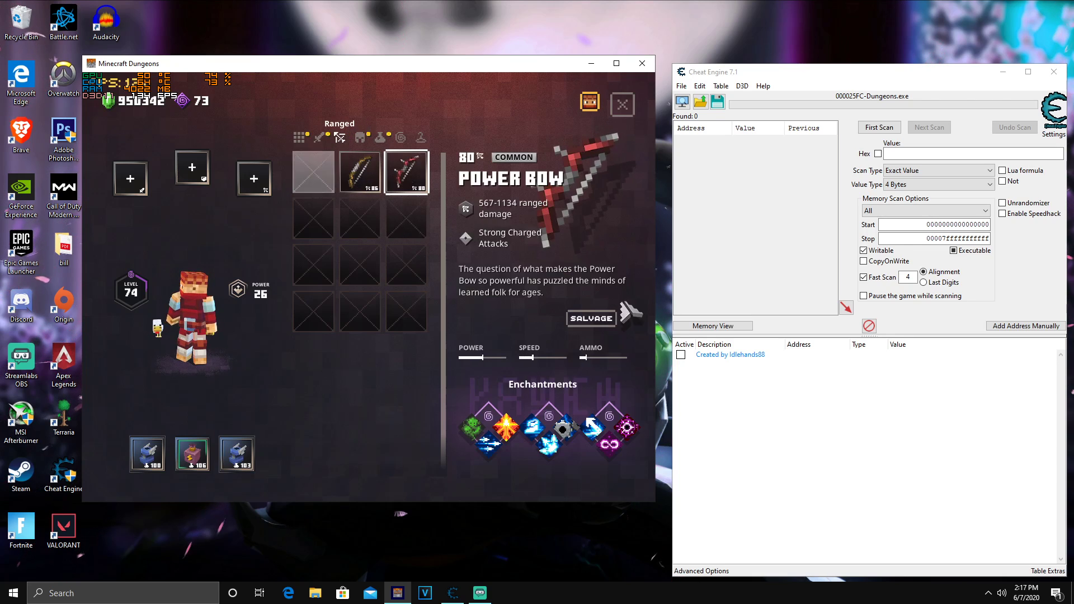
{"action": "left_click", "coordinate": [589, 315]}
{"action": "left_click", "coordinate": [578, 314]}
Step: Show all inventory items and salvage the Flaming Quiver
{"action": "left_click", "coordinate": [321, 139]}
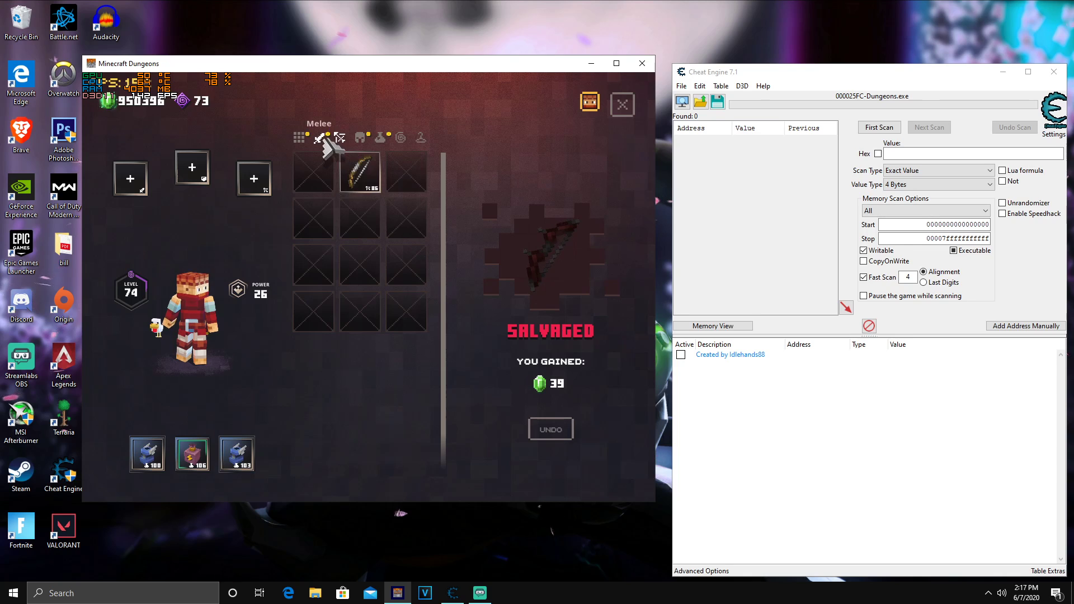
{"action": "left_click", "coordinate": [360, 138]}
{"action": "left_click", "coordinate": [299, 138]}
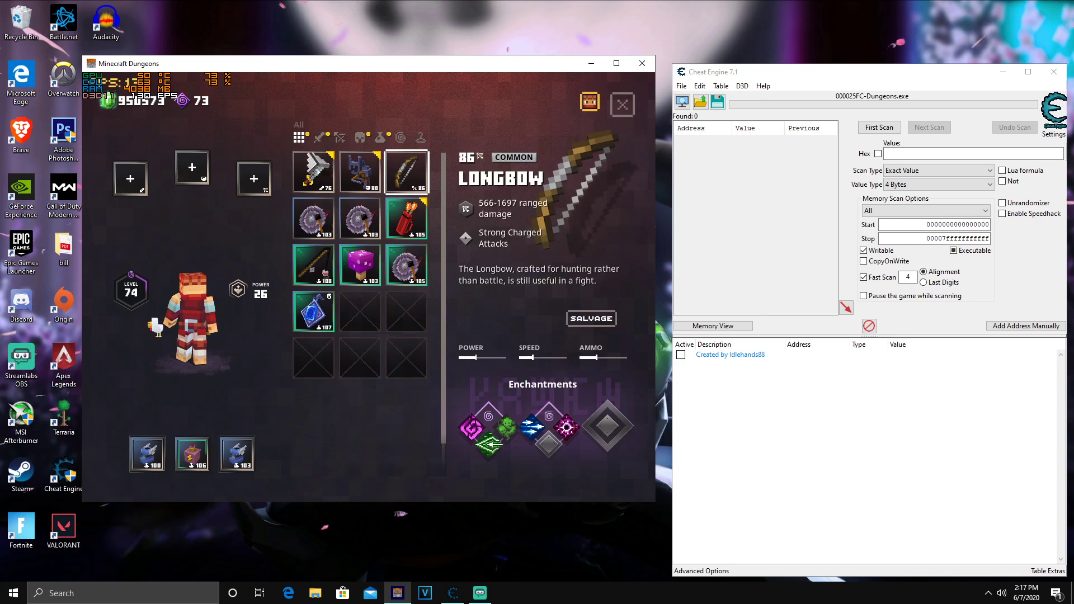
{"action": "left_click", "coordinate": [398, 230]}
{"action": "left_click", "coordinate": [587, 326]}
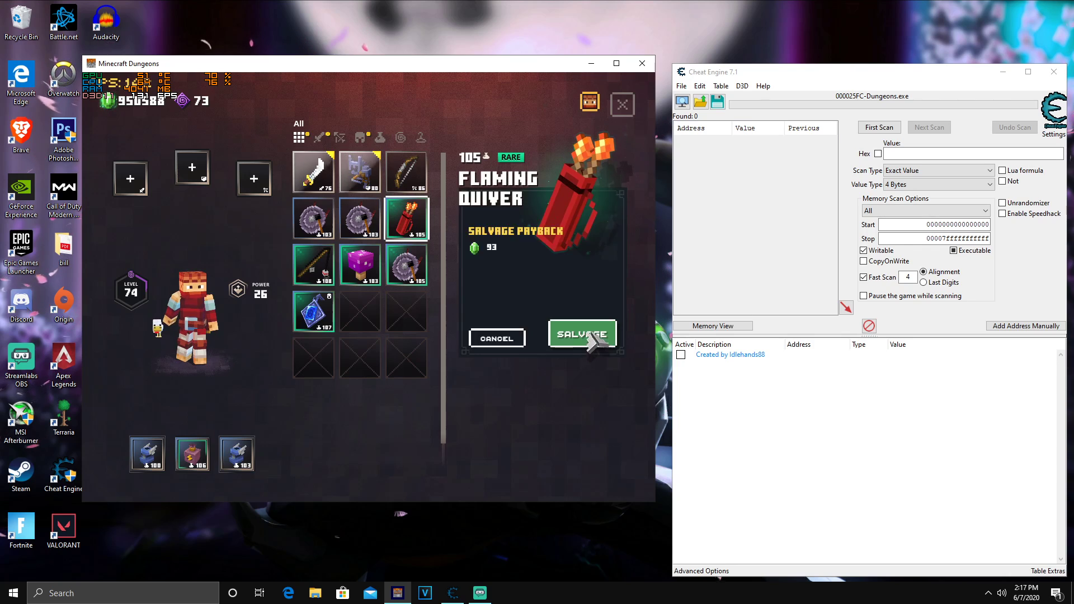
{"action": "left_click", "coordinate": [583, 334]}
Step: Salvage all three Gong of Weakening artifacts, both common ones and the rare one
{"action": "left_click", "coordinate": [584, 337]}
{"action": "left_click", "coordinate": [584, 338]}
{"action": "left_click", "coordinate": [311, 221]}
{"action": "left_click", "coordinate": [573, 337]}
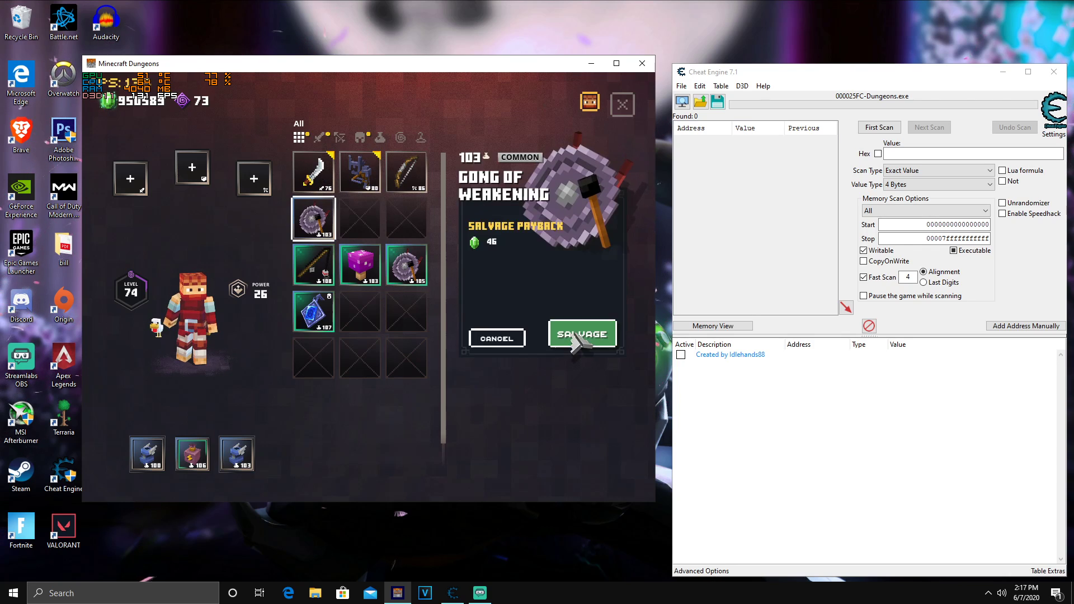
{"action": "left_click", "coordinate": [574, 338]}
{"action": "left_click", "coordinate": [420, 278]}
{"action": "left_click", "coordinate": [601, 342]}
{"action": "left_click", "coordinate": [582, 332]}
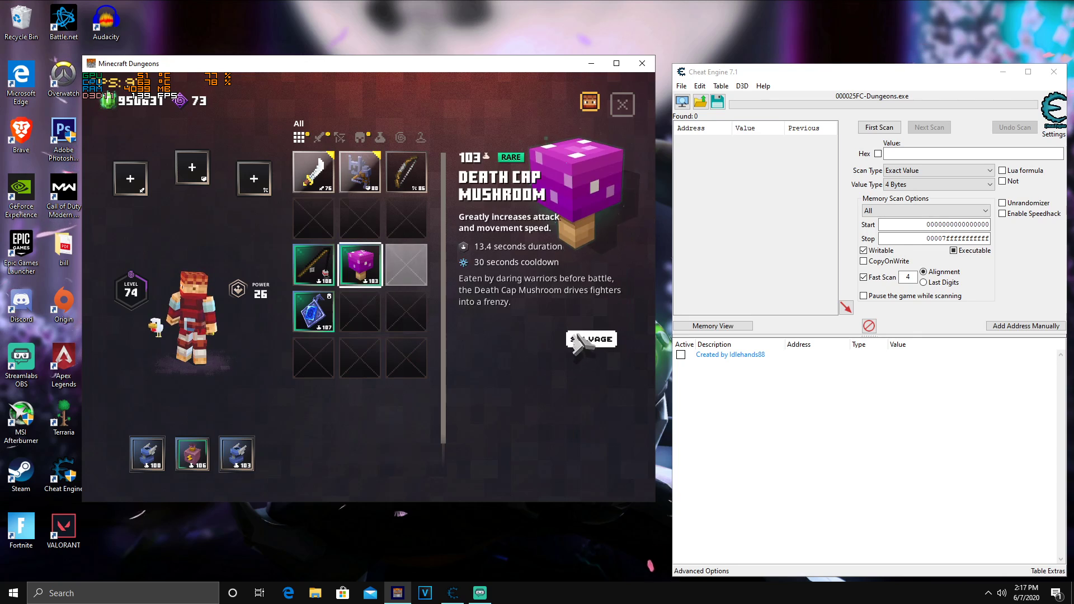
Step: Salvage the remaining unequipped artifacts: the Death Cap Mushroom, the fishing rod and the blue gem amulet
{"action": "left_click", "coordinate": [588, 340]}
{"action": "left_click", "coordinate": [582, 332]}
{"action": "left_click", "coordinate": [592, 339]}
{"action": "left_click", "coordinate": [582, 333]}
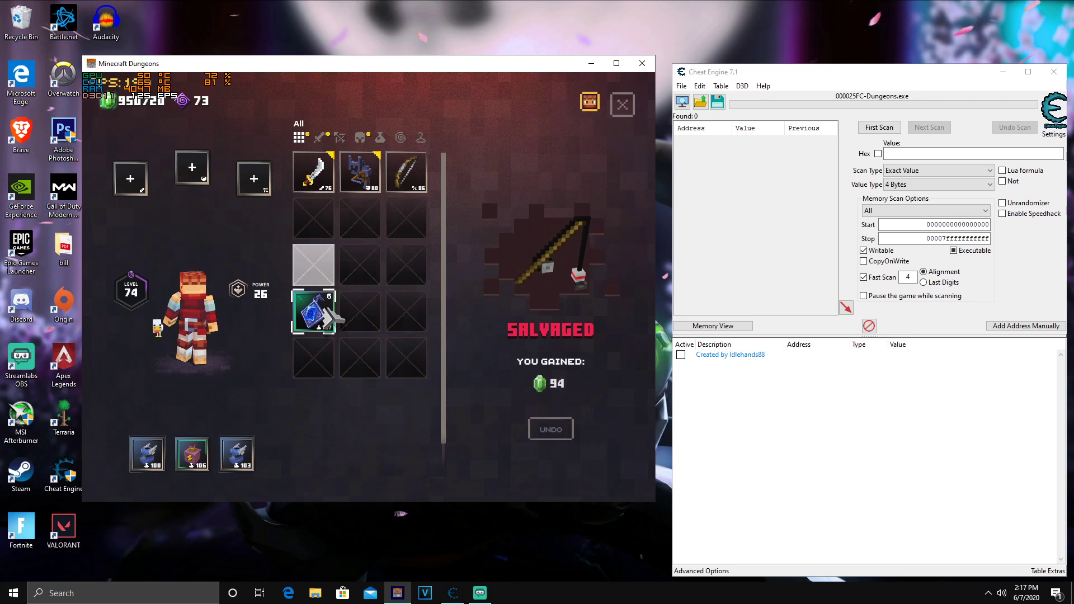
{"action": "left_click", "coordinate": [312, 309]}
{"action": "left_click", "coordinate": [601, 350]}
{"action": "left_click", "coordinate": [582, 334]}
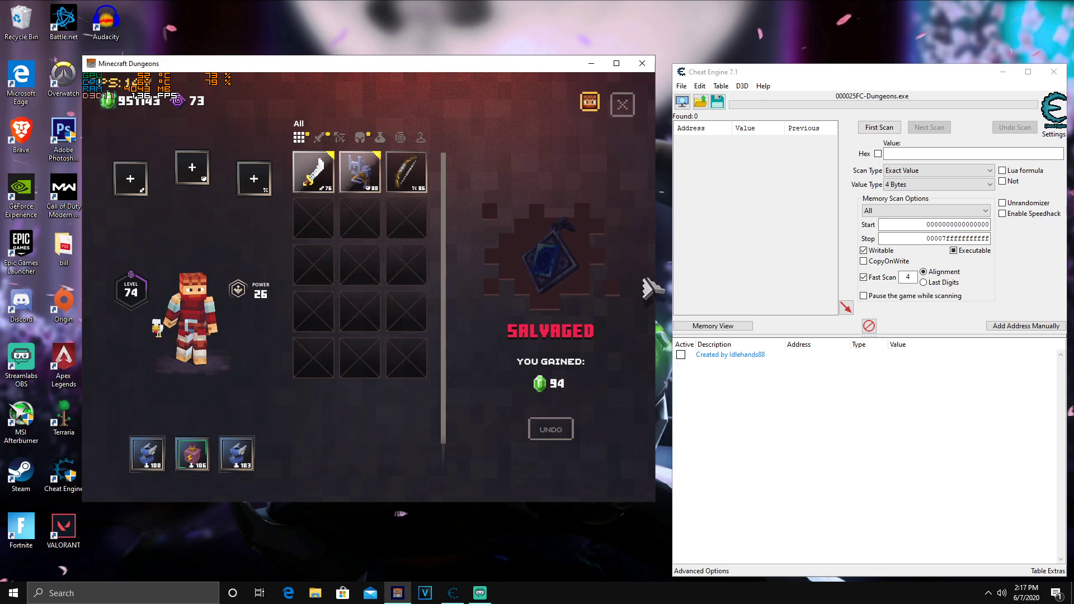
Step: Switch to Cheat Engine and activate the cheat table's author entry and its Highlighted Equip Edit script
{"action": "key", "text": "alt+Tab"}
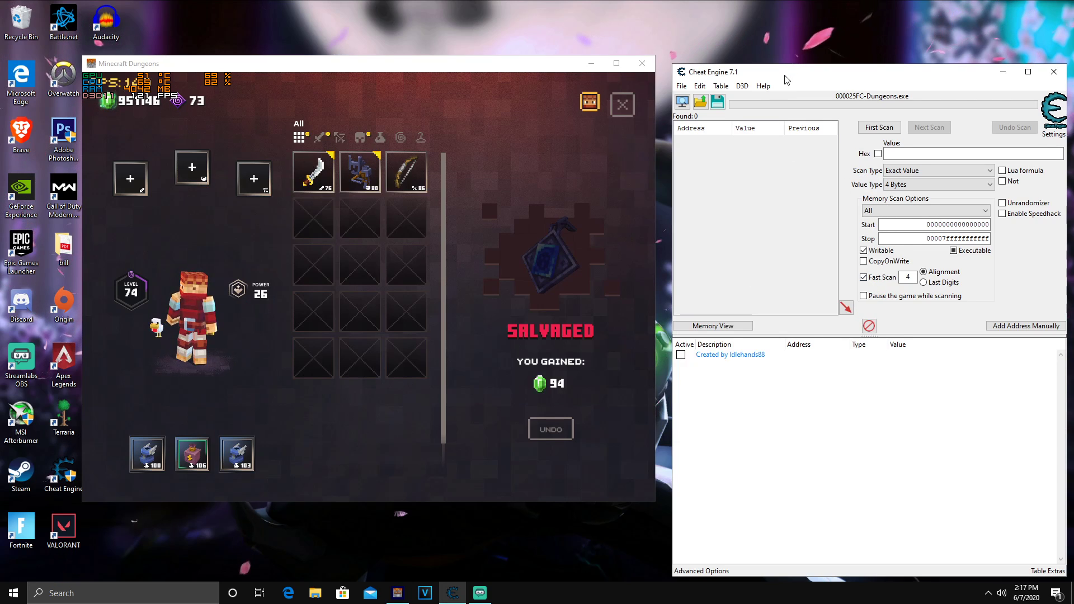
{"action": "left_click_drag", "start_coordinate": [785, 80], "coordinate": [783, 55]}
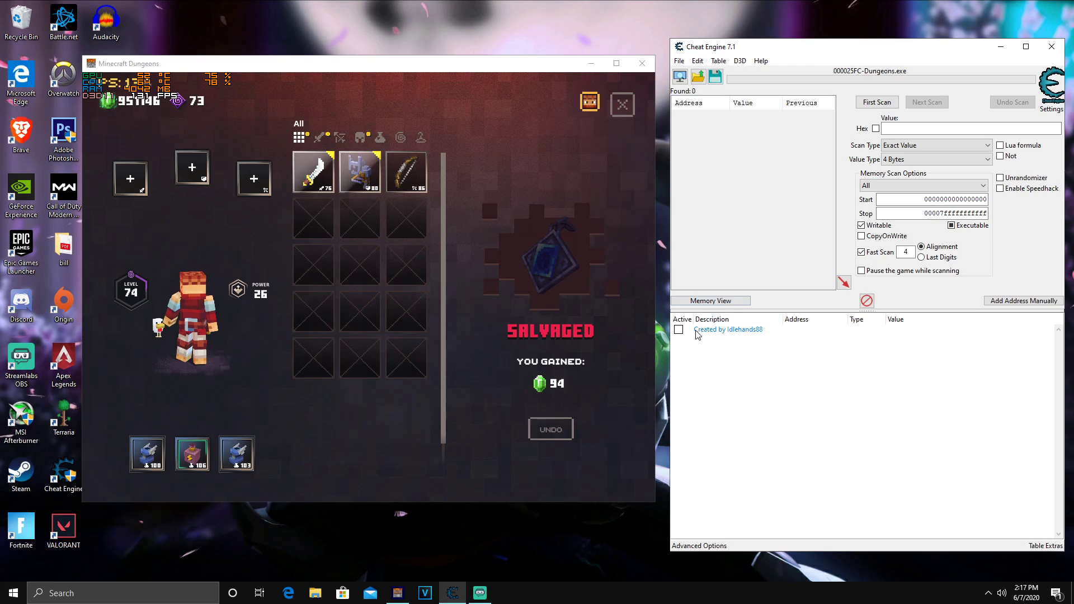
{"action": "left_click", "coordinate": [678, 330]}
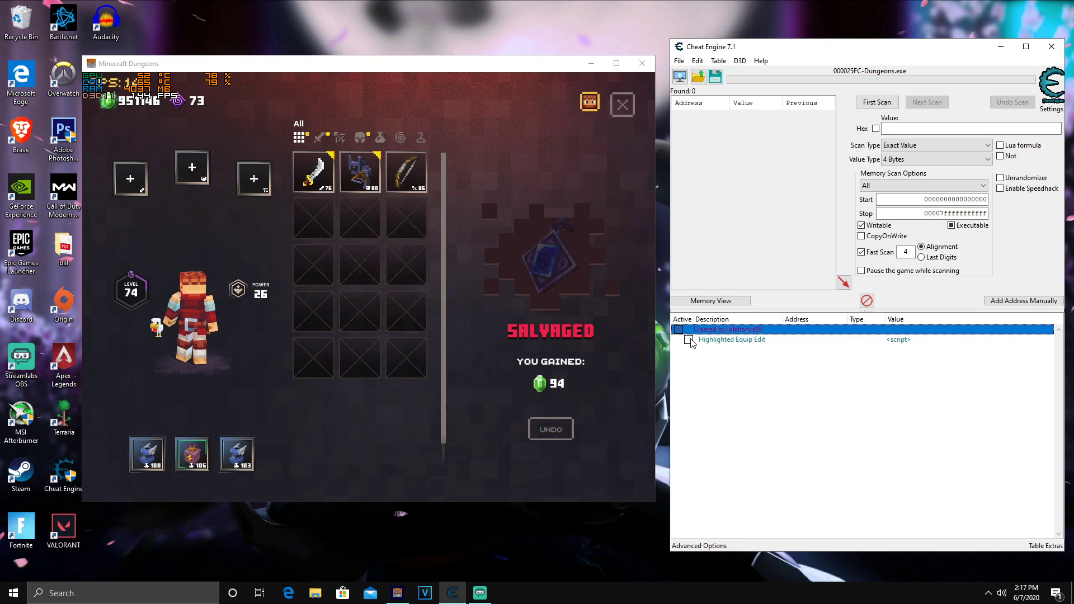
{"action": "left_click", "coordinate": [689, 340]}
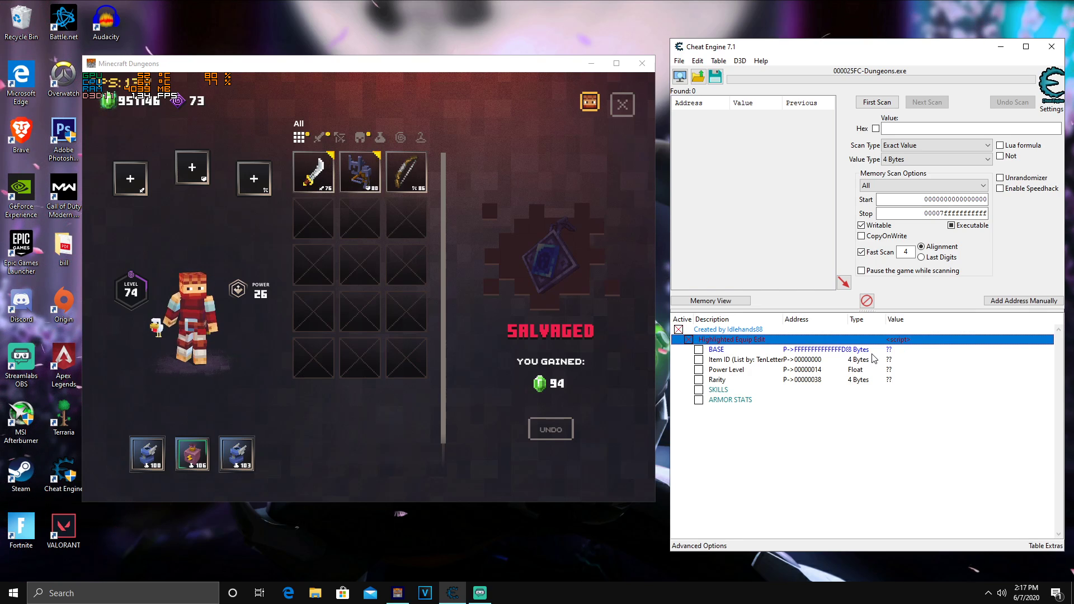
Step: Highlight the Cutlass, the armor and the Longbow in turn in the game to compare their entries in the cheat table
{"action": "left_click", "coordinate": [326, 183]}
{"action": "left_click", "coordinate": [361, 179]}
{"action": "left_click", "coordinate": [397, 182]}
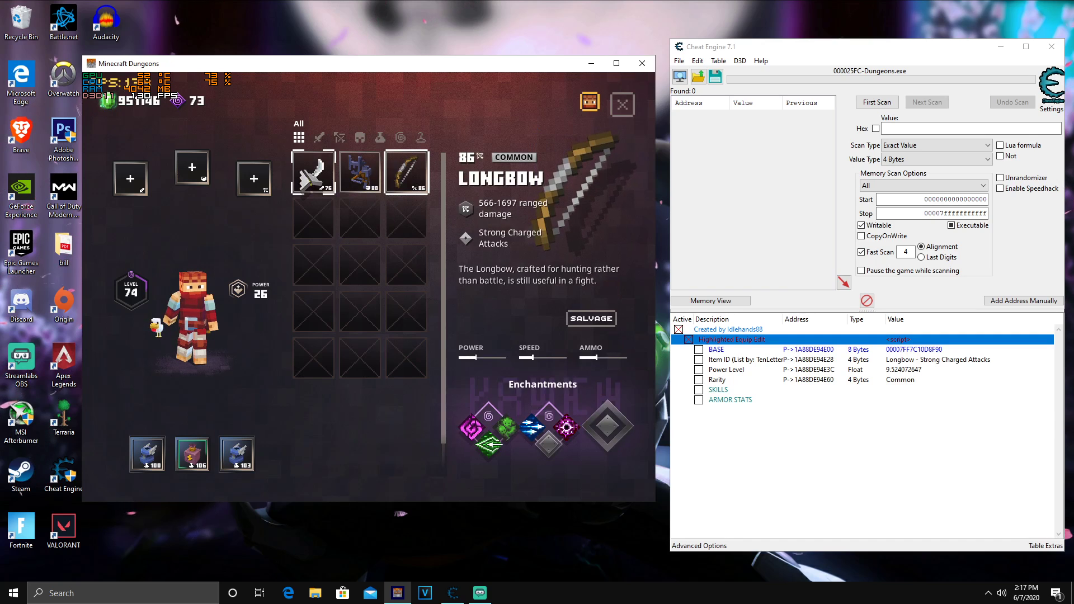
{"action": "left_click", "coordinate": [313, 172]}
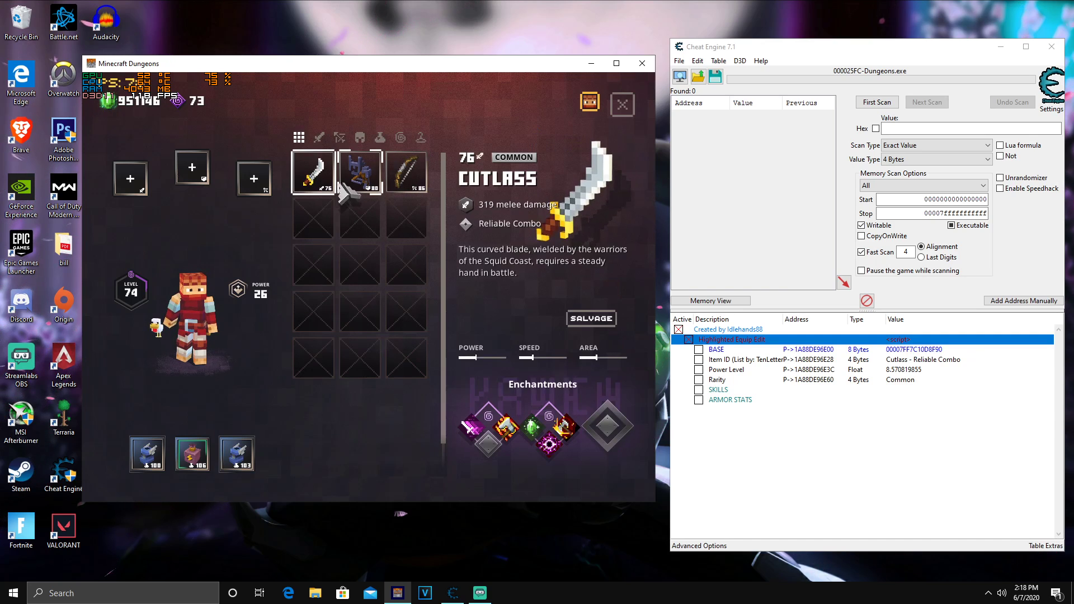
{"action": "left_click", "coordinate": [357, 180]}
{"action": "left_click", "coordinate": [398, 178]}
{"action": "left_click", "coordinate": [320, 175]}
{"action": "left_click", "coordinate": [362, 174]}
{"action": "left_click", "coordinate": [404, 174]}
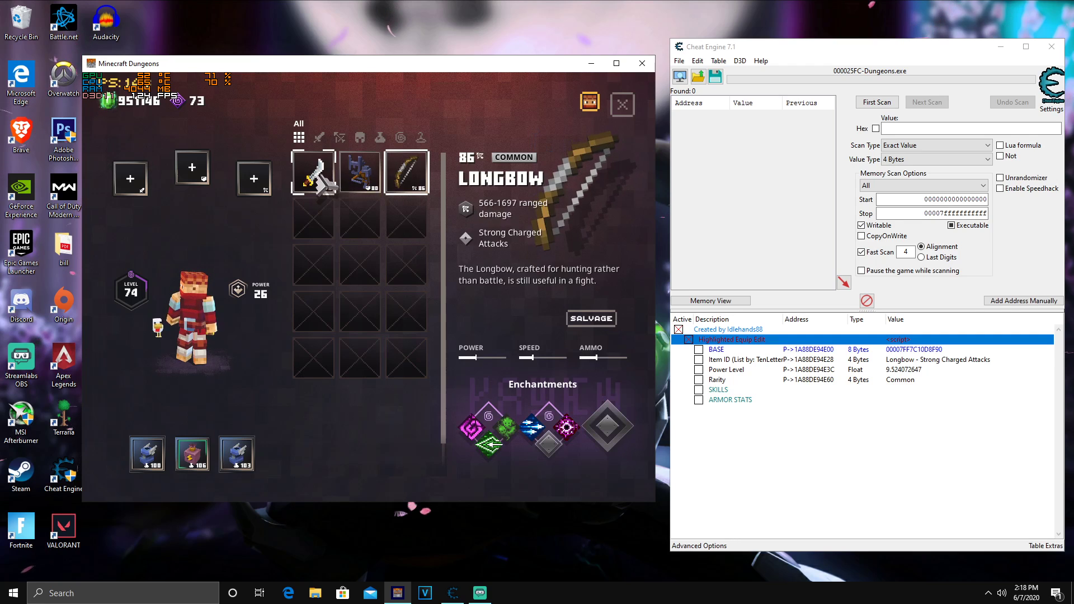
Step: Highlight the Cutlass in the game and activate its Item ID entry in the cheat table
{"action": "left_click", "coordinate": [317, 178]}
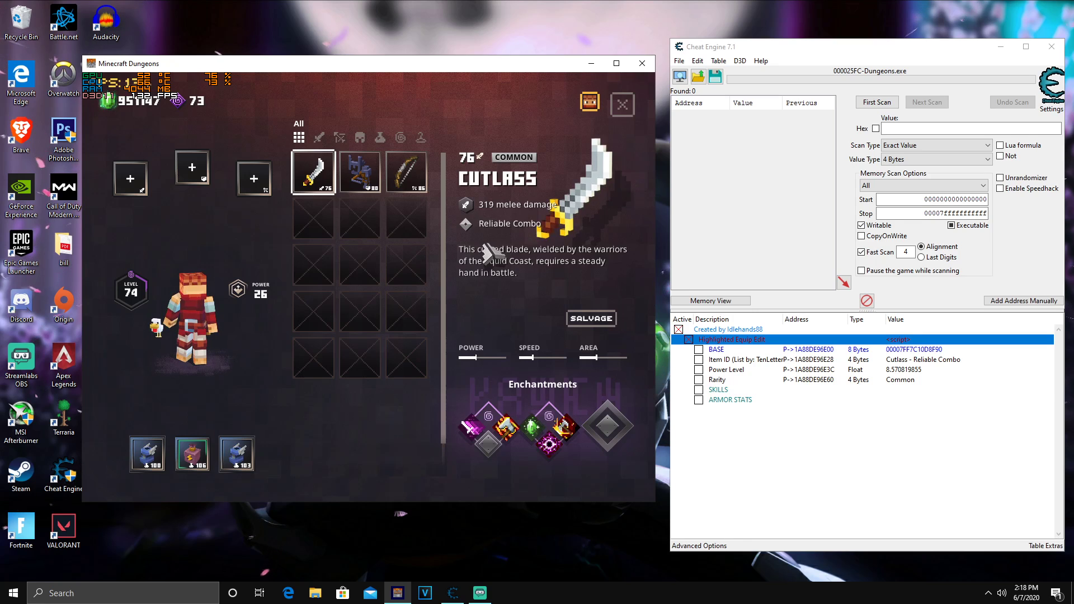
{"action": "left_click", "coordinate": [674, 340]}
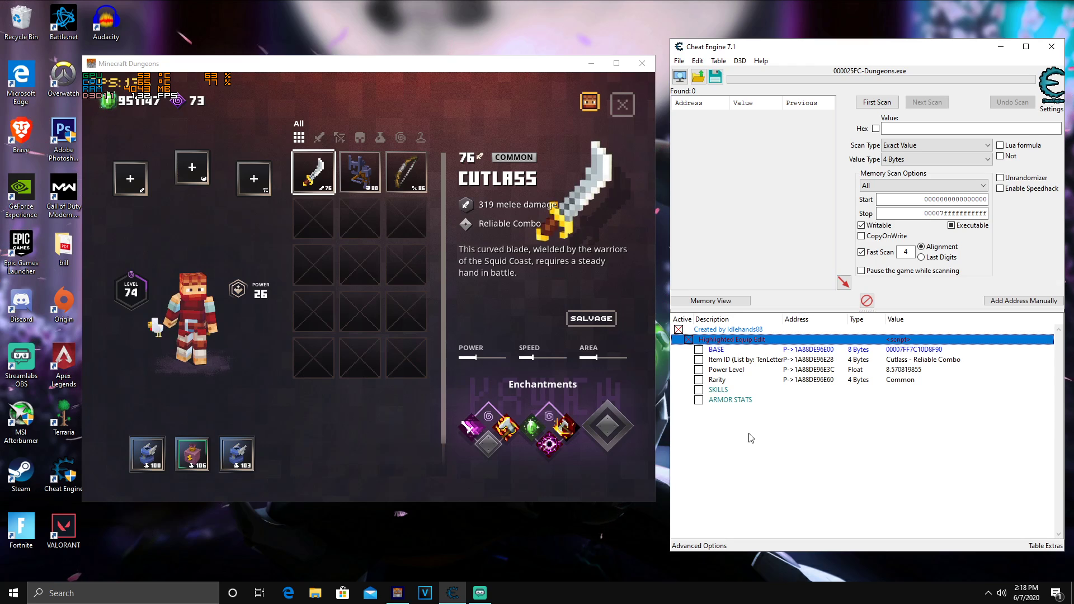
{"action": "left_click", "coordinate": [703, 361]}
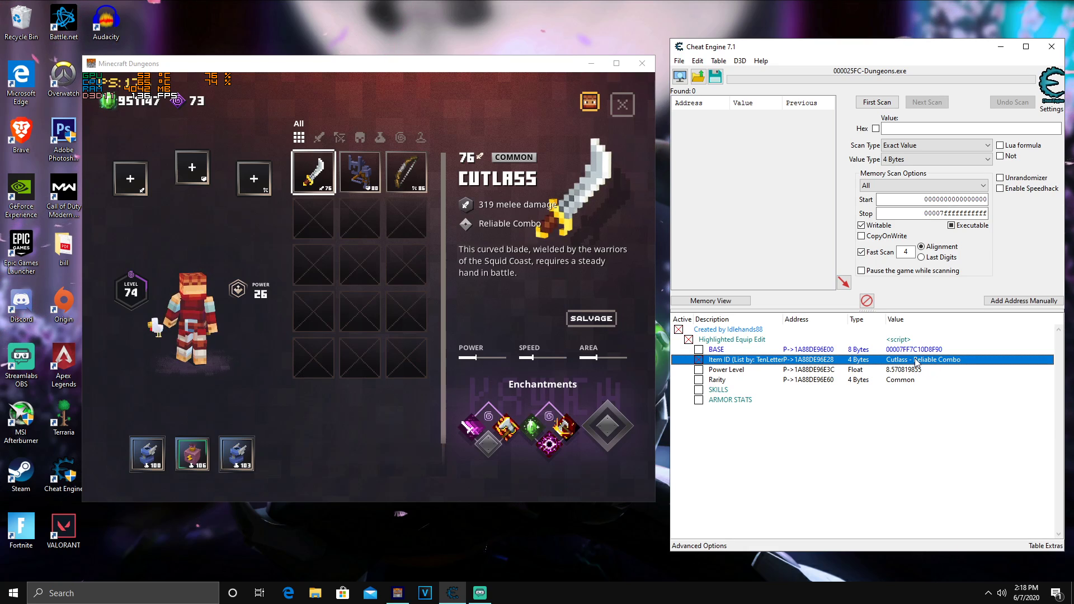
Step: Set the Cutlass's Item ID to "Fighter's Bindings - Boosts attack speed/Turbo Punches"
{"action": "double_click", "coordinate": [893, 360]}
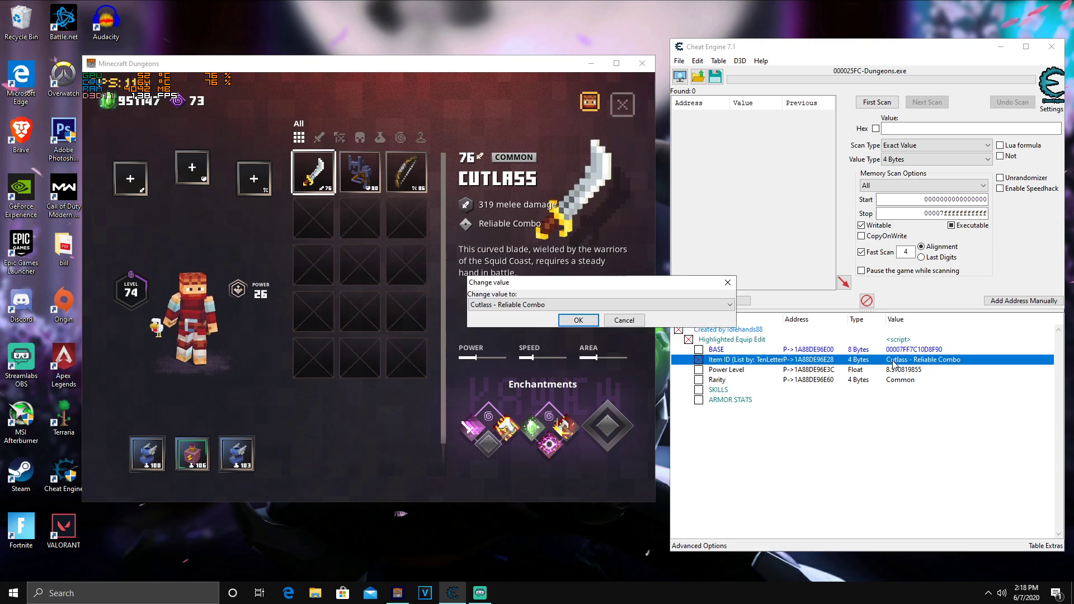
{"action": "left_click", "coordinate": [617, 306]}
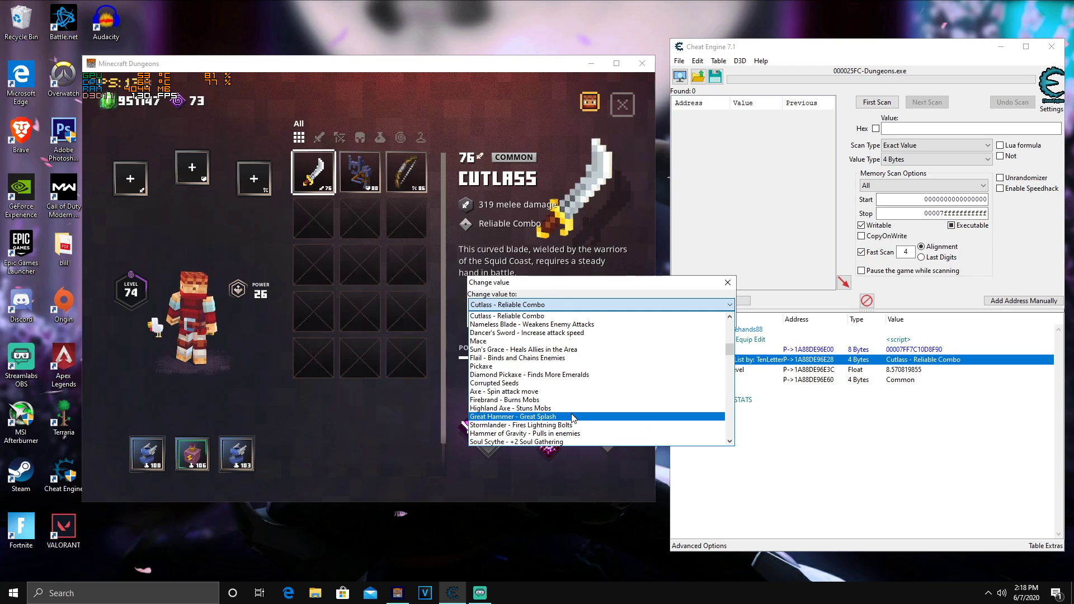
{"action": "scroll", "coordinate": [554, 431], "scroll_direction": "down", "scroll_amount": 2}
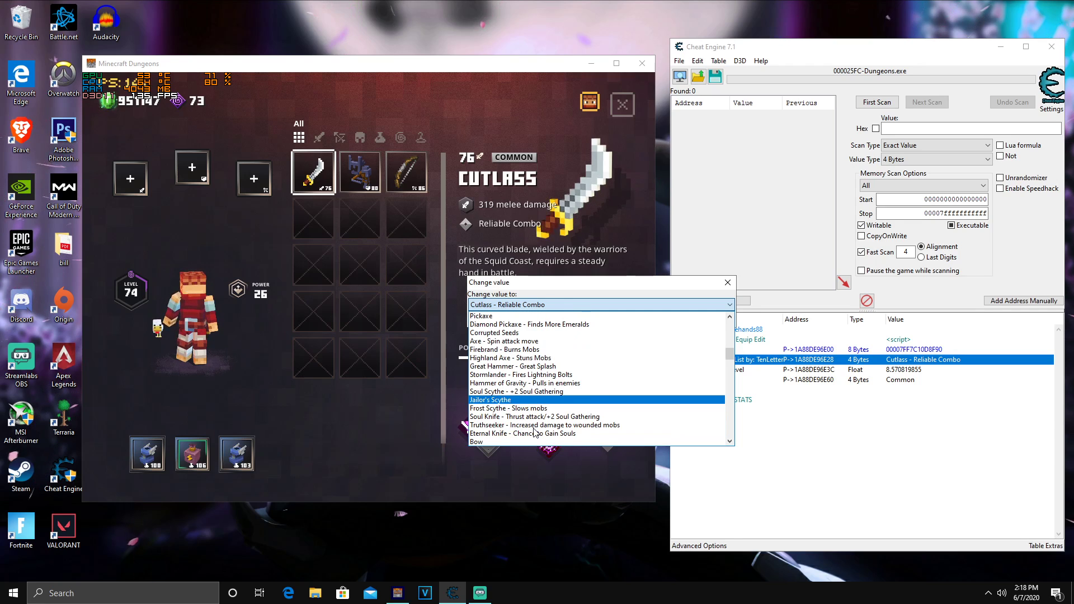
{"action": "scroll", "coordinate": [532, 432], "scroll_direction": "down", "scroll_amount": 4}
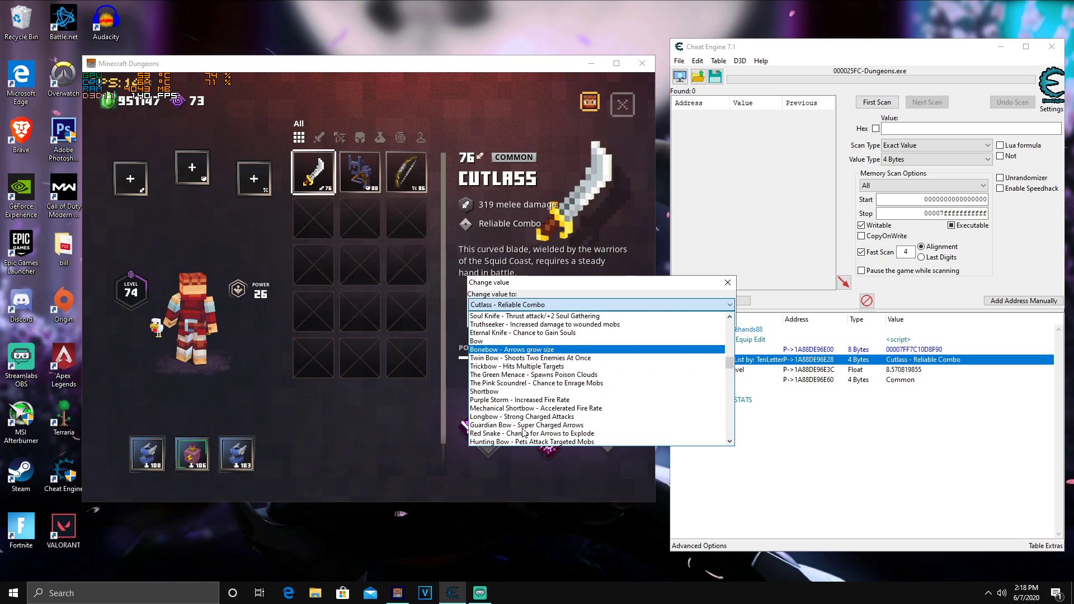
{"action": "scroll", "coordinate": [523, 432], "scroll_direction": "up", "scroll_amount": 6}
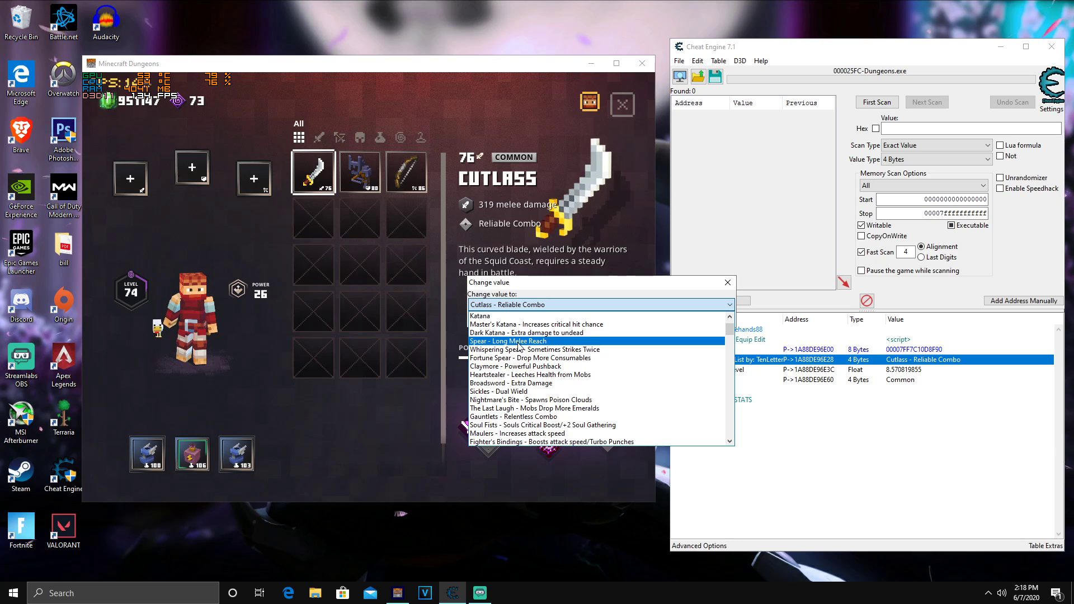
{"action": "scroll", "coordinate": [514, 333], "scroll_direction": "up", "scroll_amount": 1}
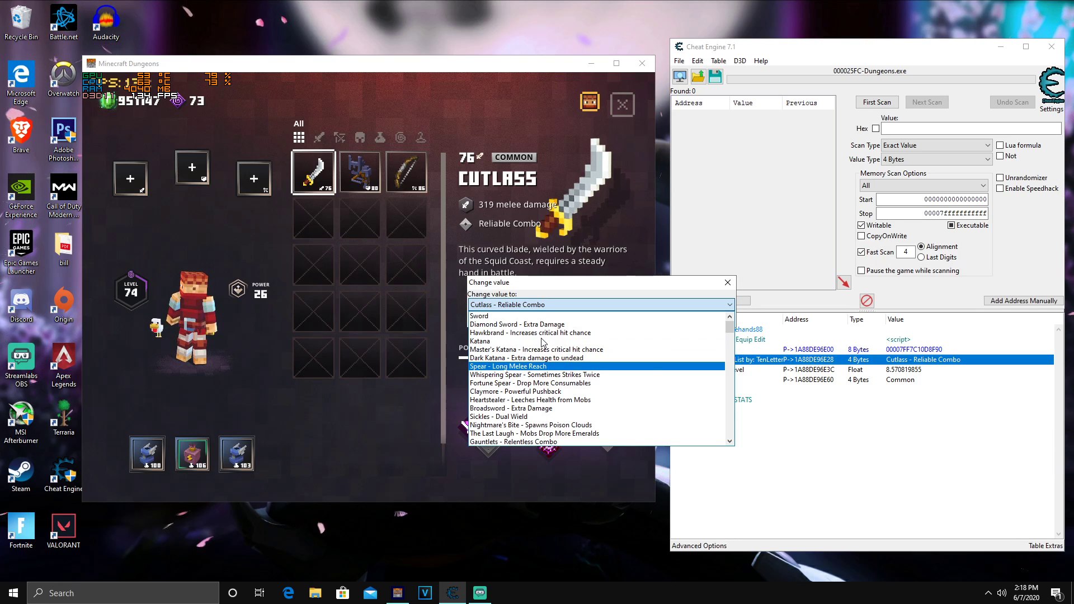
{"action": "scroll", "coordinate": [509, 318], "scroll_direction": "down", "scroll_amount": 20}
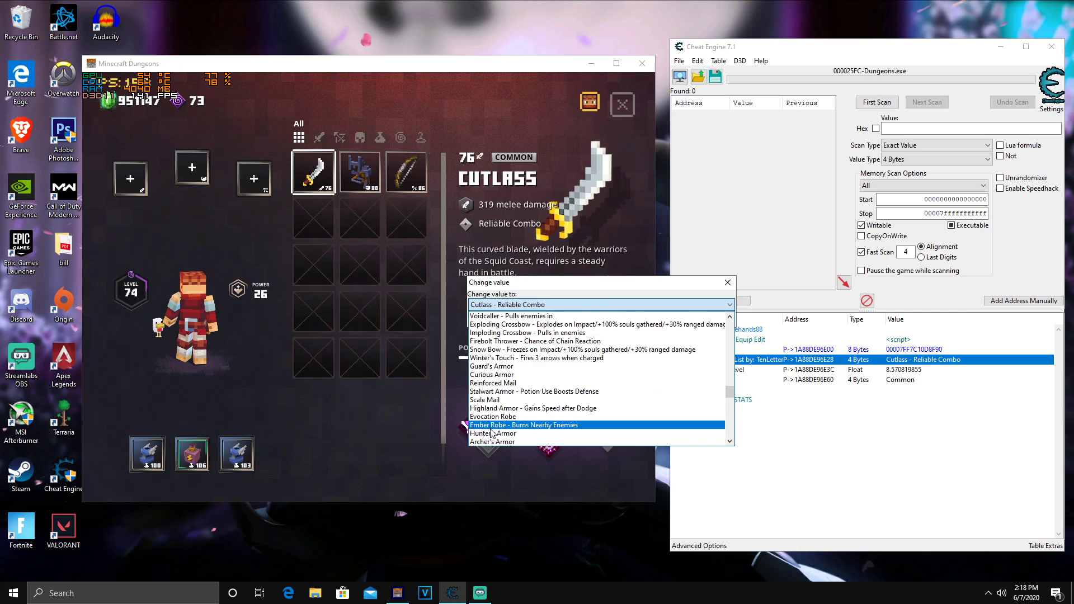
{"action": "scroll", "coordinate": [523, 391], "scroll_direction": "up", "scroll_amount": 15}
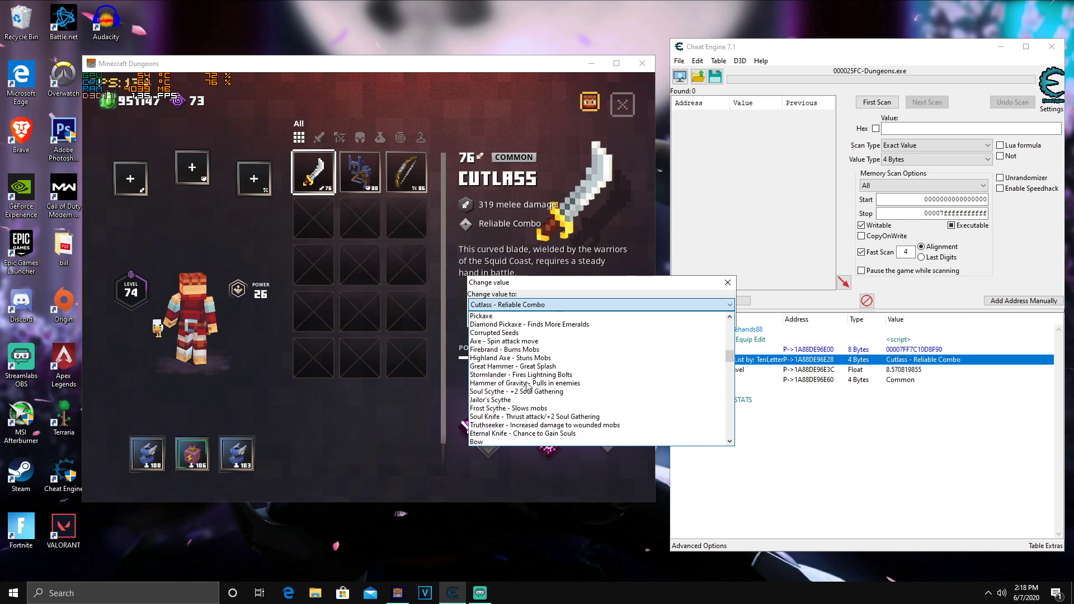
{"action": "scroll", "coordinate": [528, 386], "scroll_direction": "up", "scroll_amount": 6}
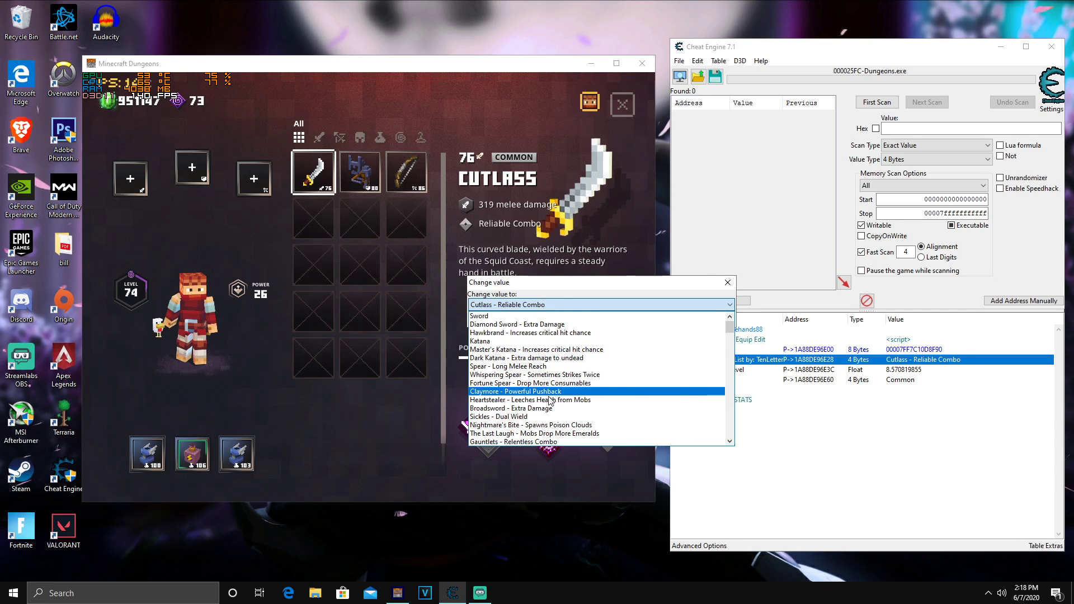
{"action": "scroll", "coordinate": [567, 439], "scroll_direction": "down", "scroll_amount": 1}
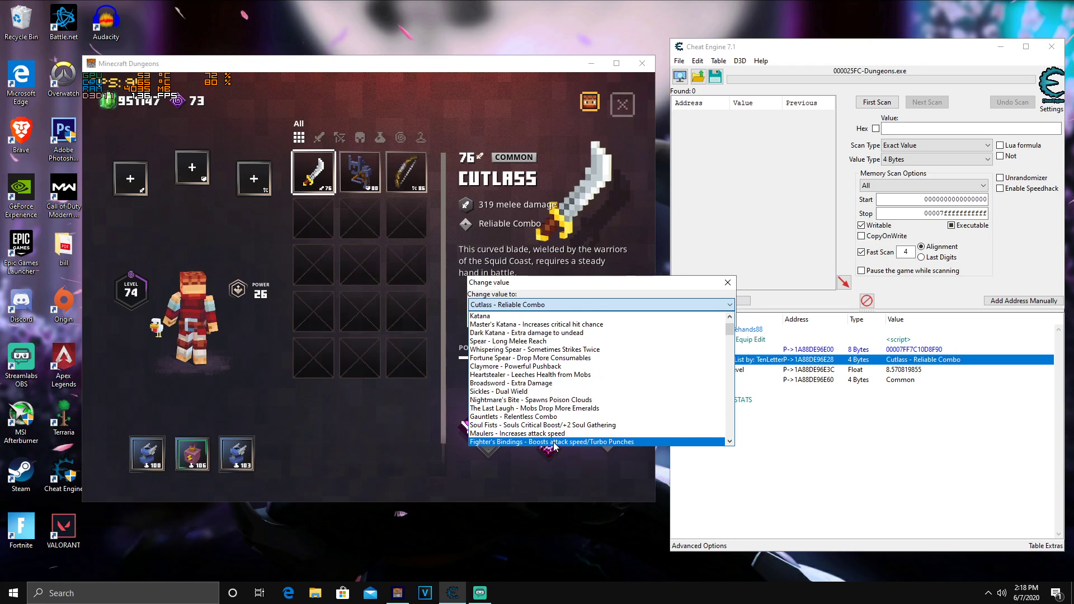
{"action": "left_click", "coordinate": [553, 442]}
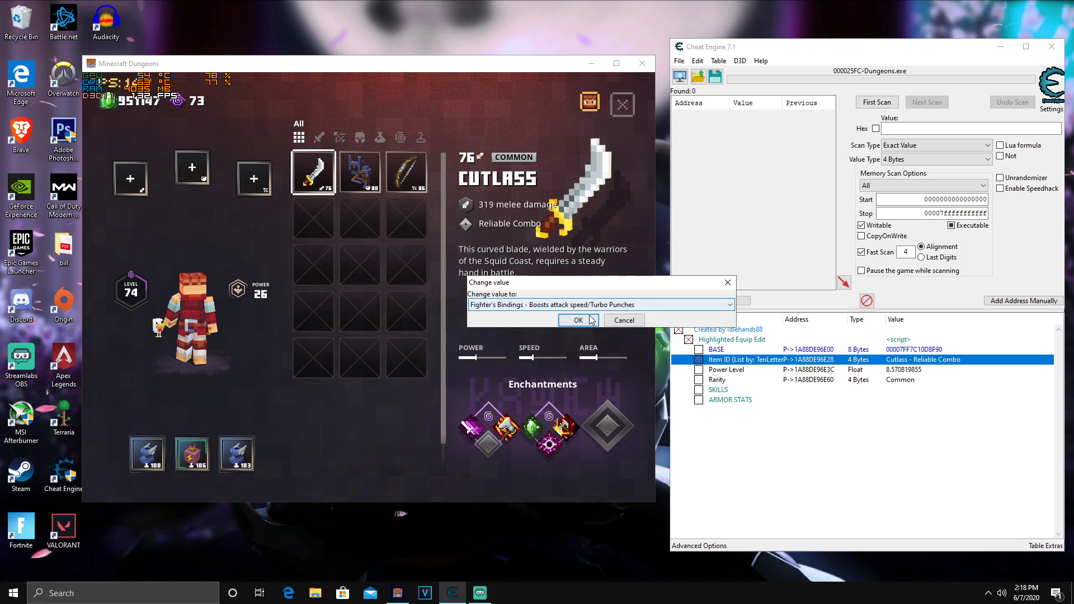
{"action": "left_click", "coordinate": [578, 321]}
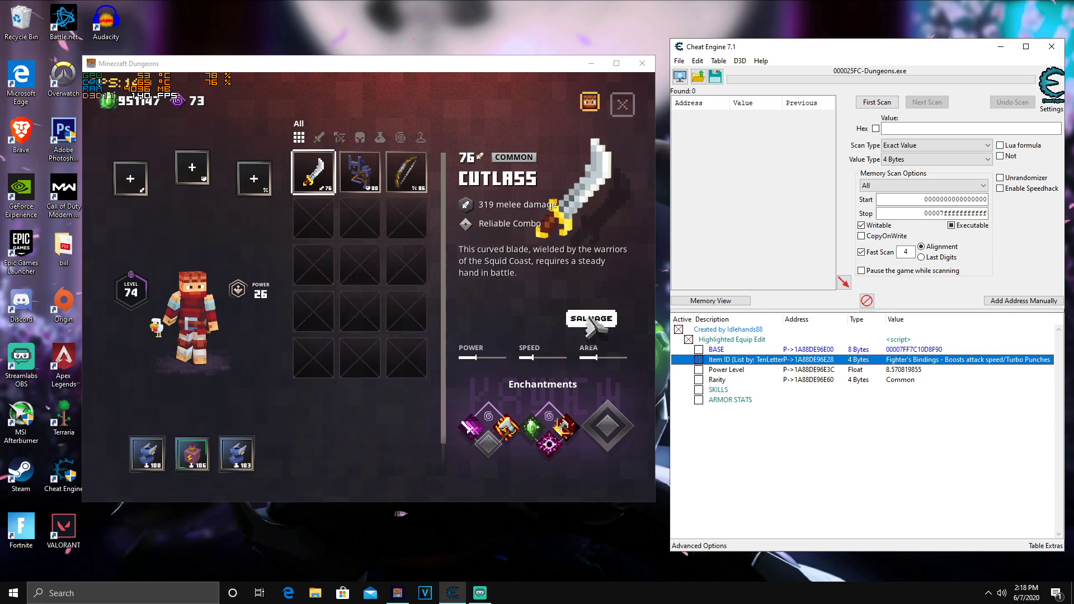
Step: Set the highlighted item's rarity to Unique and activate the Rarity and Power Level entries
{"action": "left_click", "coordinate": [698, 381]}
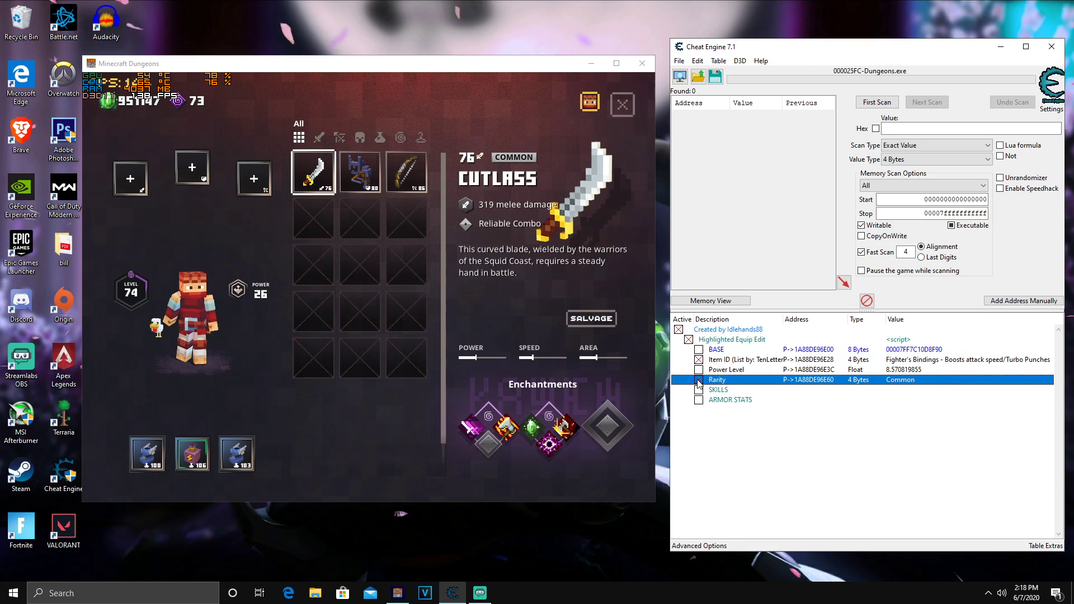
{"action": "double_click", "coordinate": [899, 380]}
{"action": "left_click", "coordinate": [536, 304]}
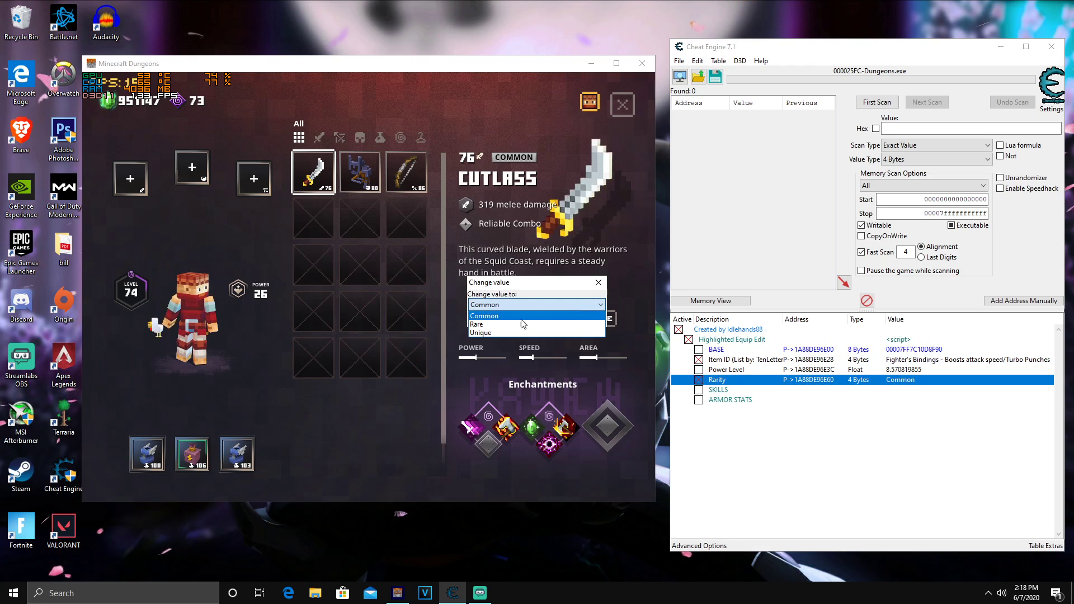
{"action": "left_click", "coordinate": [488, 334]}
{"action": "left_click", "coordinate": [559, 321]}
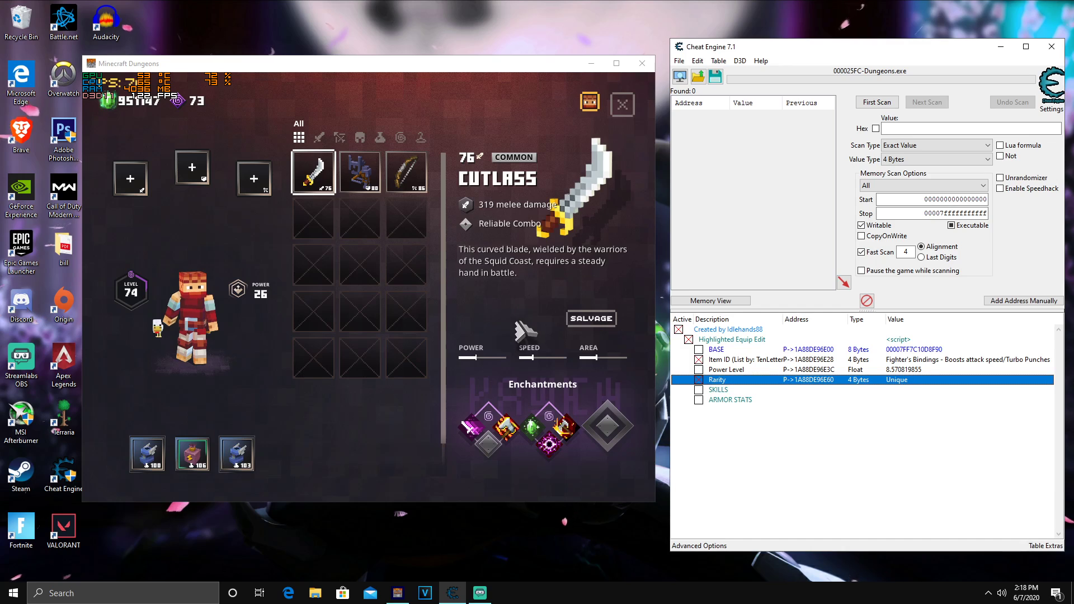
{"action": "left_click", "coordinate": [703, 371]}
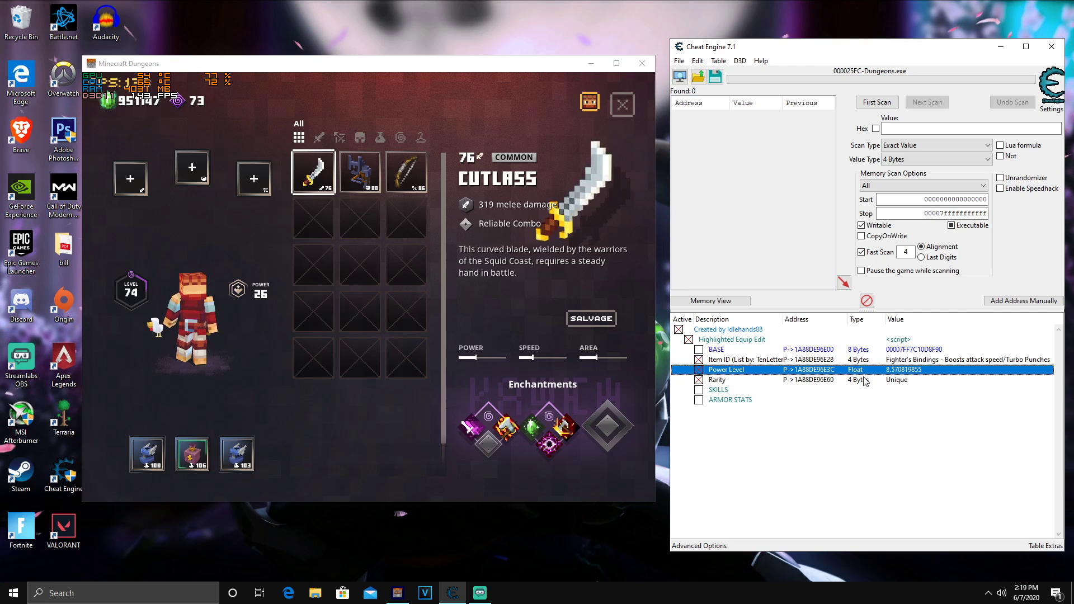
Step: Examine the skill IDs, skill levels and armor stats entries of the highlighted item, leaving both groups collapsed
{"action": "left_click", "coordinate": [700, 390]}
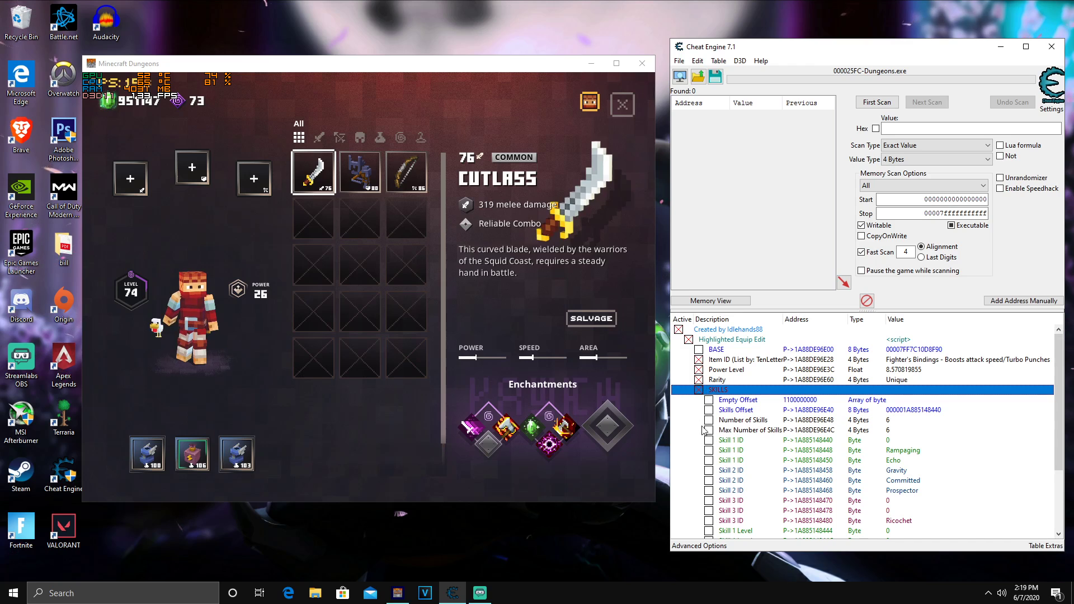
{"action": "scroll", "coordinate": [705, 430], "scroll_direction": "down", "scroll_amount": 3}
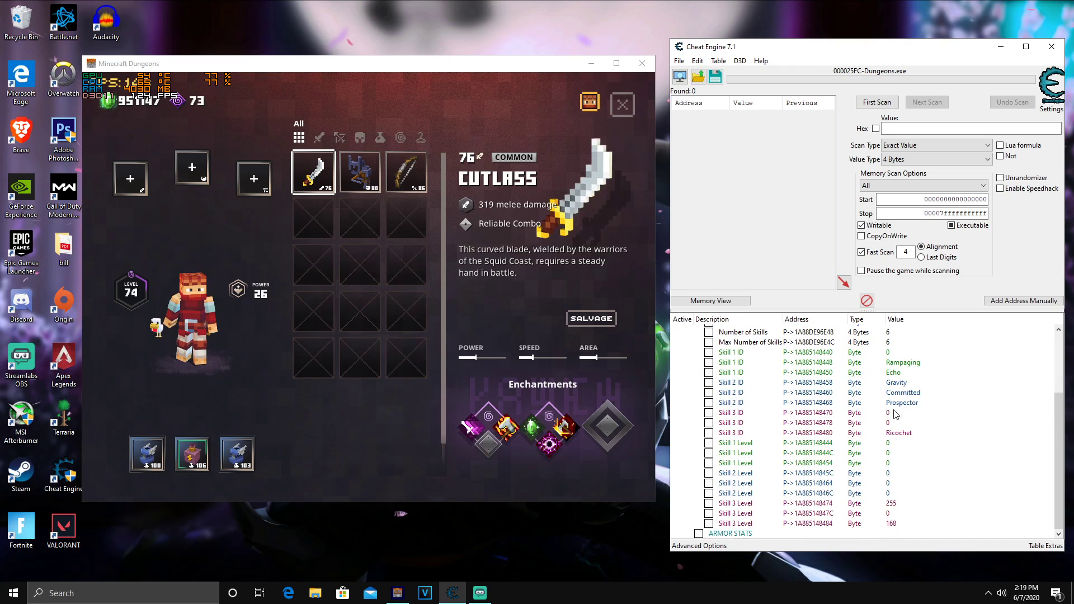
{"action": "scroll", "coordinate": [894, 414], "scroll_direction": "up", "scroll_amount": 3}
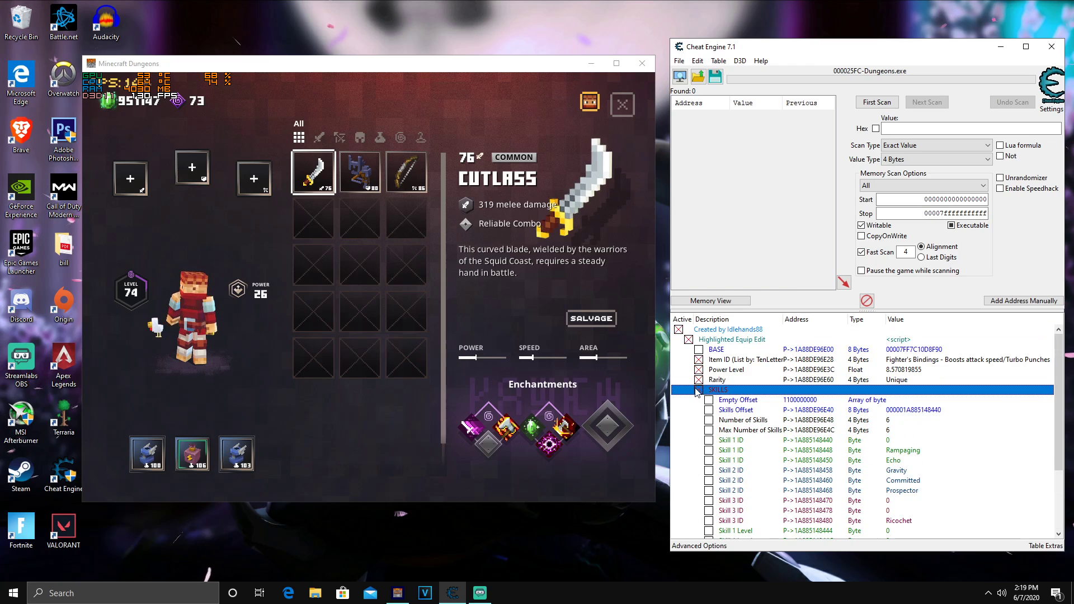
{"action": "scroll", "coordinate": [710, 425], "scroll_direction": "down", "scroll_amount": 3}
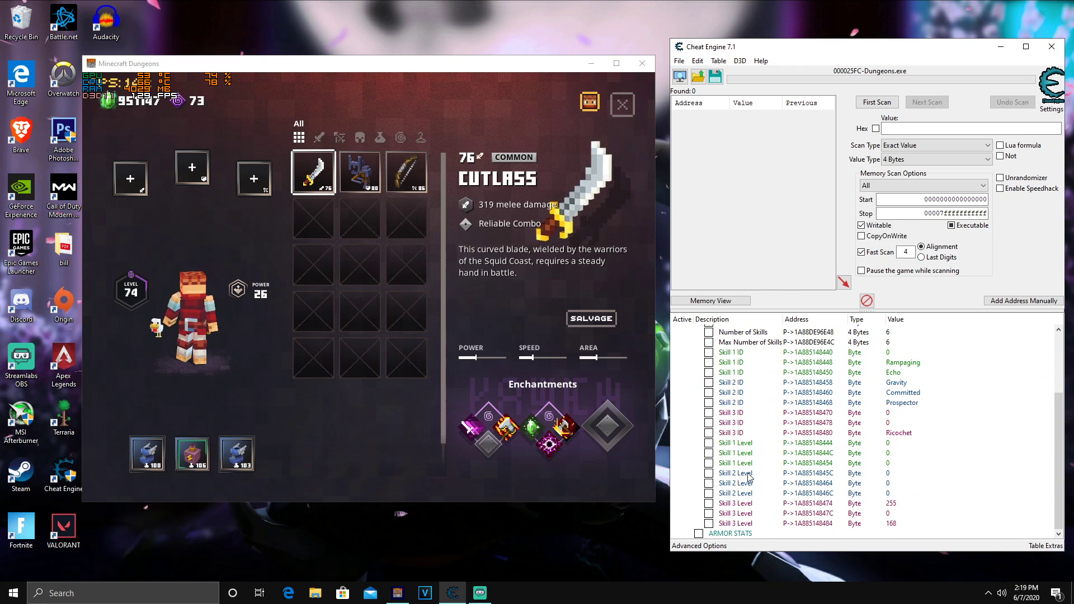
{"action": "scroll", "coordinate": [750, 477], "scroll_direction": "up", "scroll_amount": 3}
{"action": "left_click", "coordinate": [699, 390]}
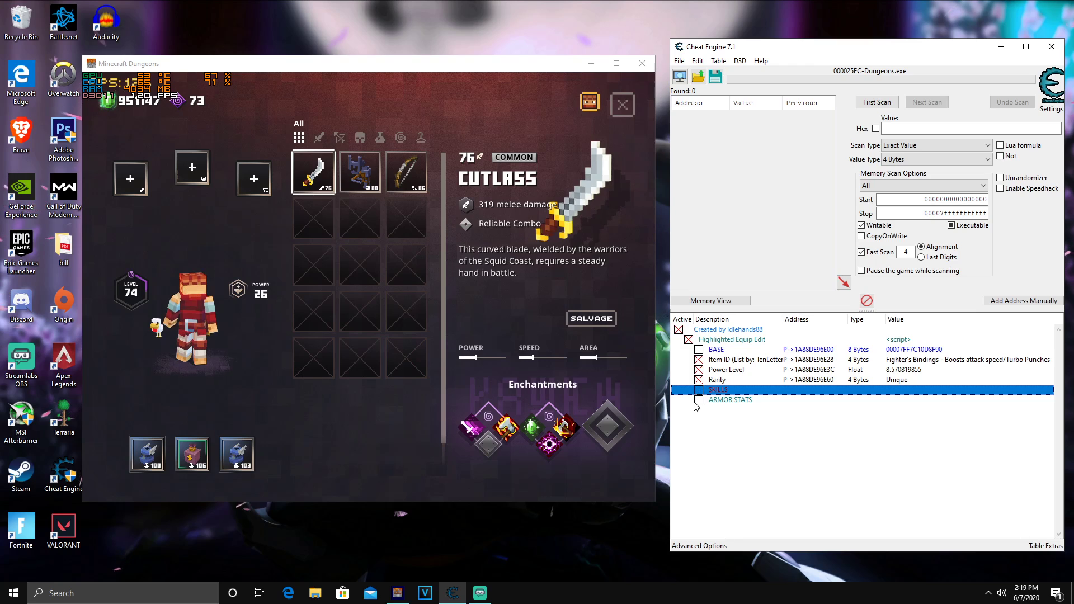
{"action": "left_click", "coordinate": [698, 400]}
{"action": "left_click", "coordinate": [698, 400]}
{"action": "left_click", "coordinate": [699, 400]}
{"action": "left_click", "coordinate": [719, 442]}
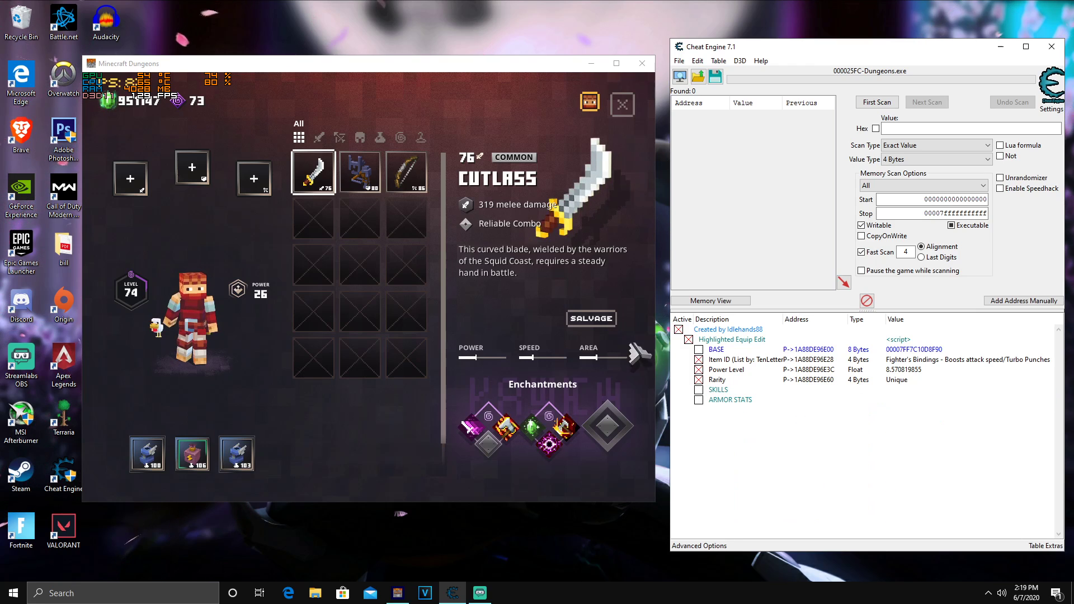
Step: Highlight the Phantom Armor, the Longbow and the edited Cutlass in turn in the game, and close the inventory
{"action": "left_click", "coordinate": [397, 245]}
{"action": "left_click", "coordinate": [359, 172]}
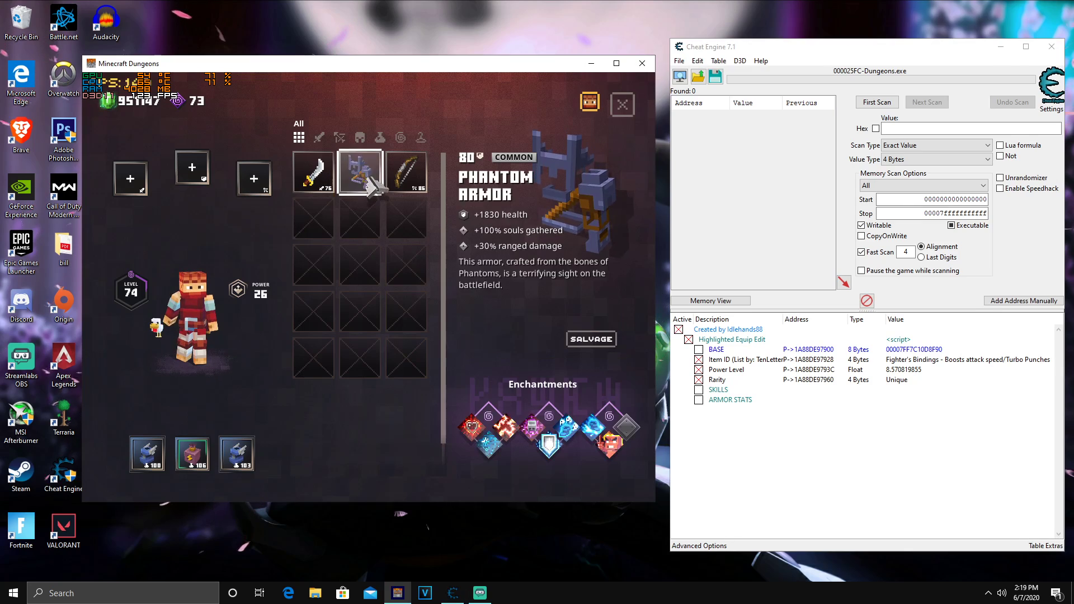
{"action": "left_click", "coordinate": [396, 171]}
{"action": "left_click", "coordinate": [318, 163]}
{"action": "key", "text": "Escape"}
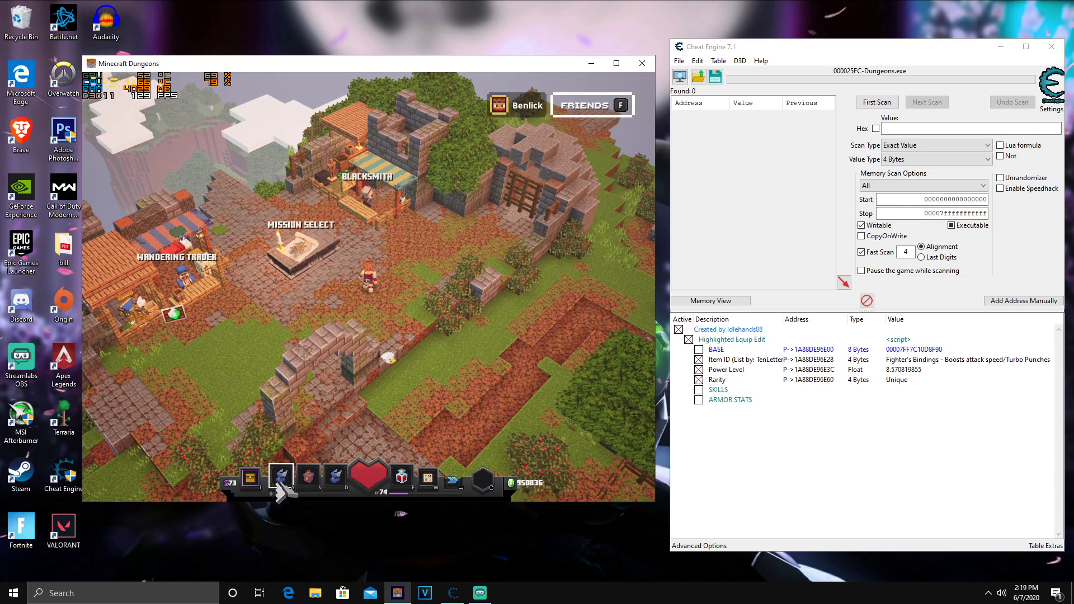
Step: Reopen the inventory, equip the unique Fighter's Bindings as the melee weapon, and return to the camp
{"action": "left_click", "coordinate": [297, 380]}
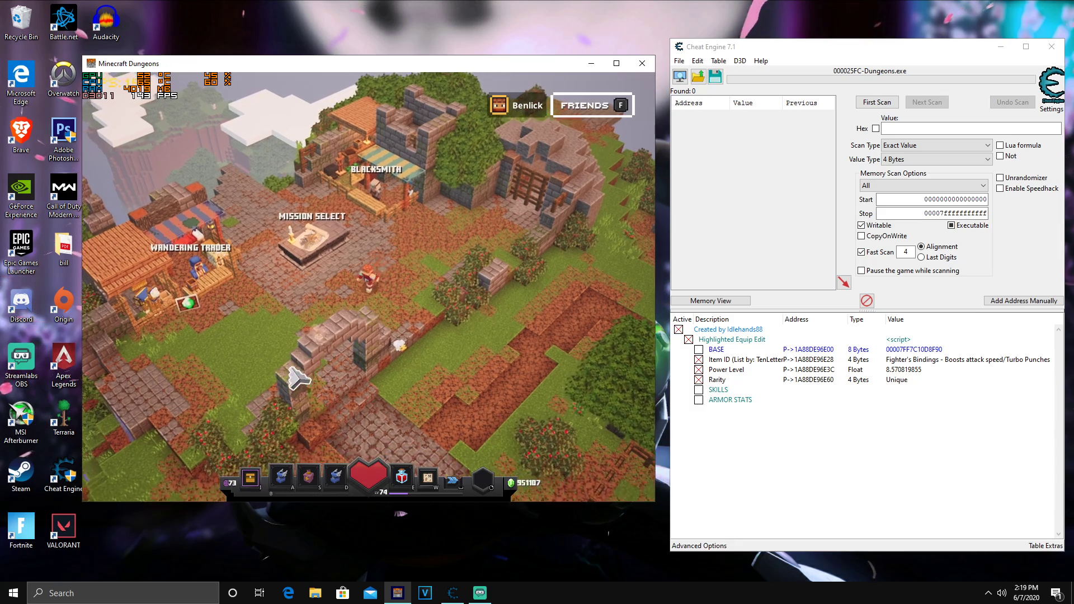
{"action": "key", "text": "i"}
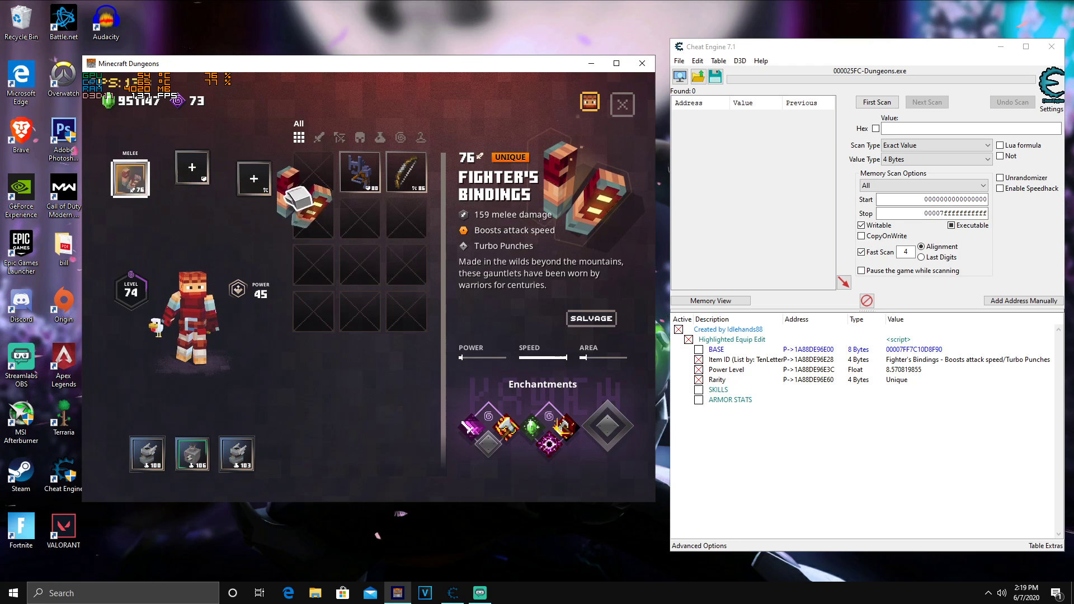
{"action": "key", "text": "i"}
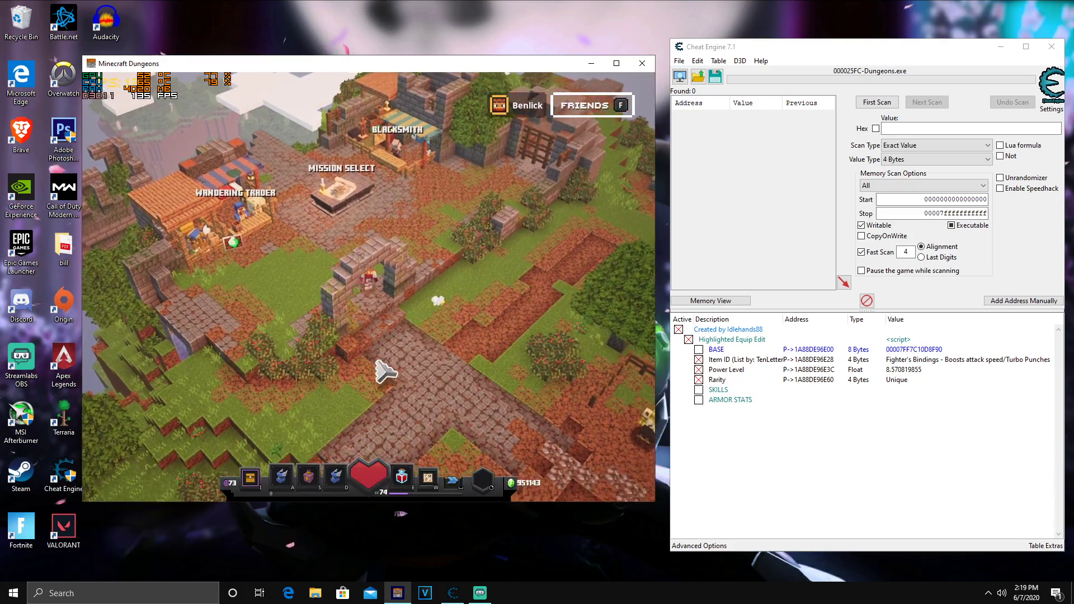
Step: Walk the character to the fenced training area with the two dummies
{"action": "left_click_drag", "start_coordinate": [459, 376], "coordinate": [330, 336]}
{"action": "key", "text": "a"}
{"action": "key", "text": "Escape"}
{"action": "key", "text": "Escape"}
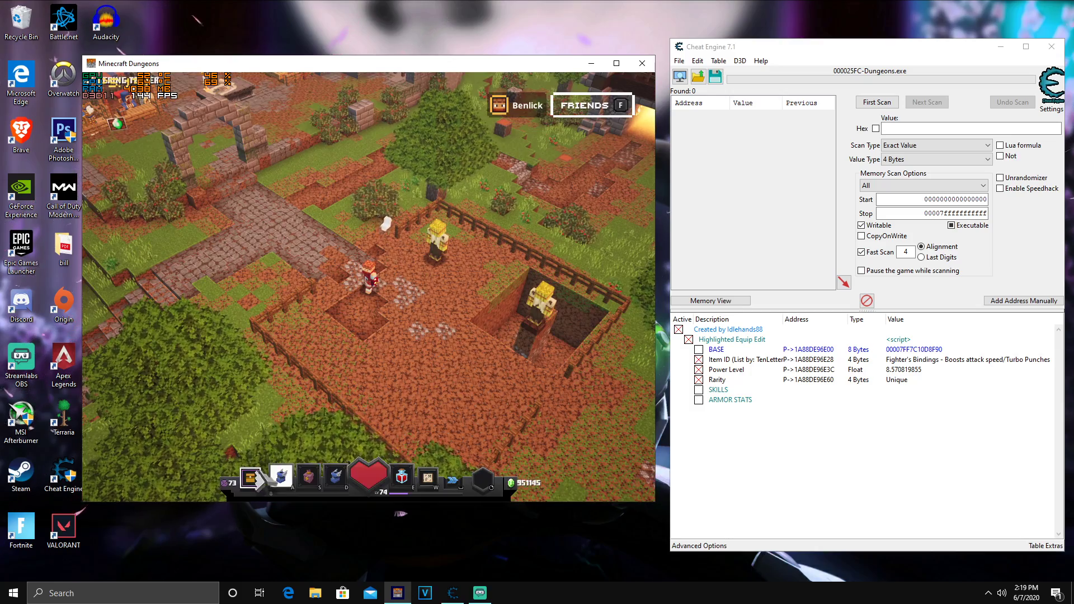
Step: Salvage both unequipped Fighter's Bindings from the melee items and close the inventory
{"action": "key", "text": "i"}
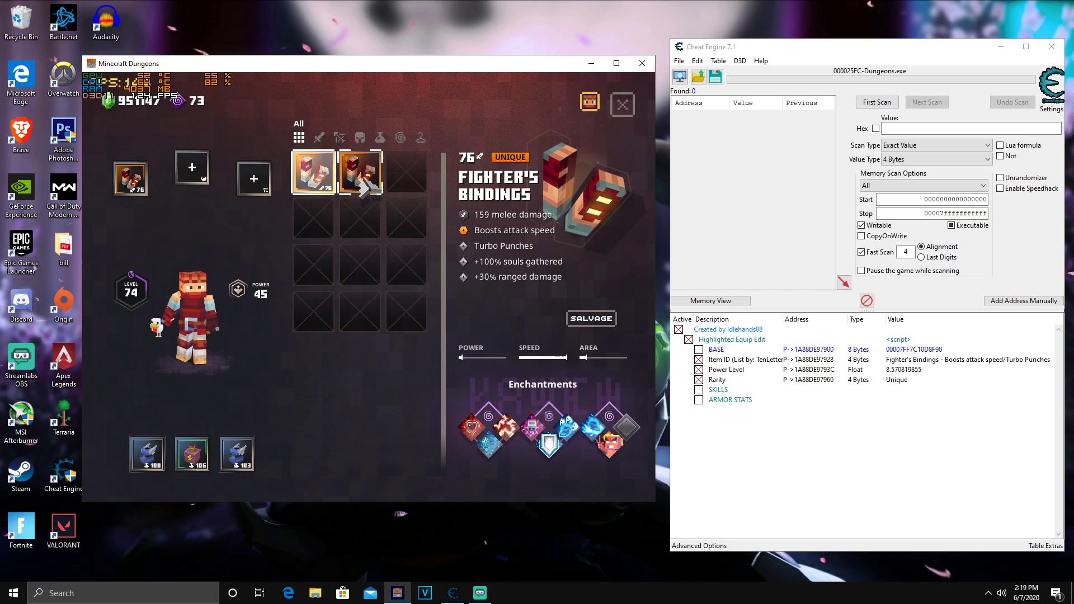
{"action": "left_click", "coordinate": [319, 138]}
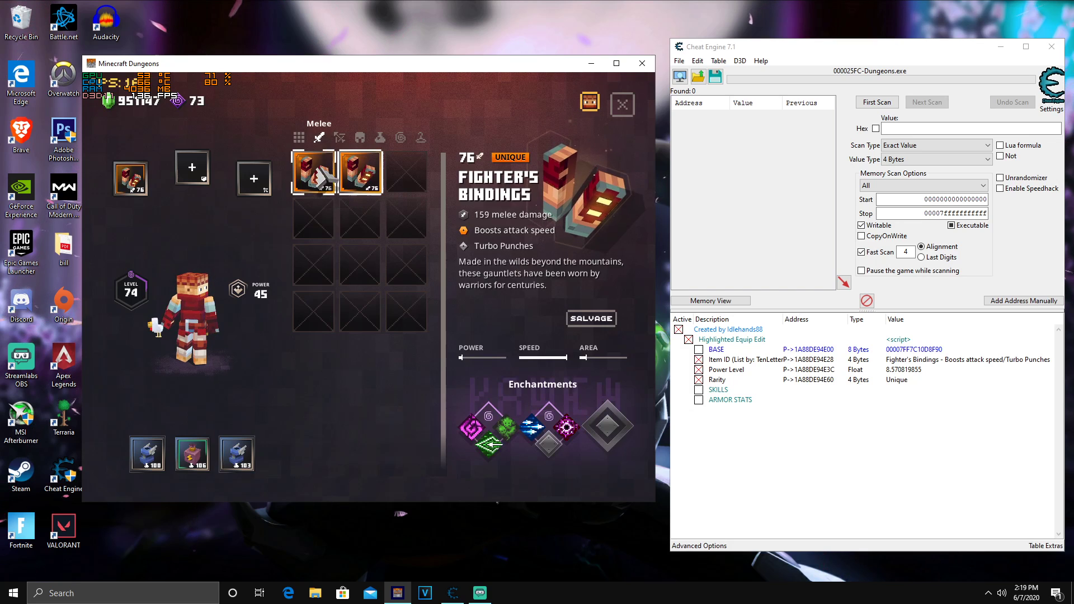
{"action": "left_click", "coordinate": [579, 321]}
{"action": "left_click", "coordinate": [581, 313]}
{"action": "left_click", "coordinate": [311, 179]}
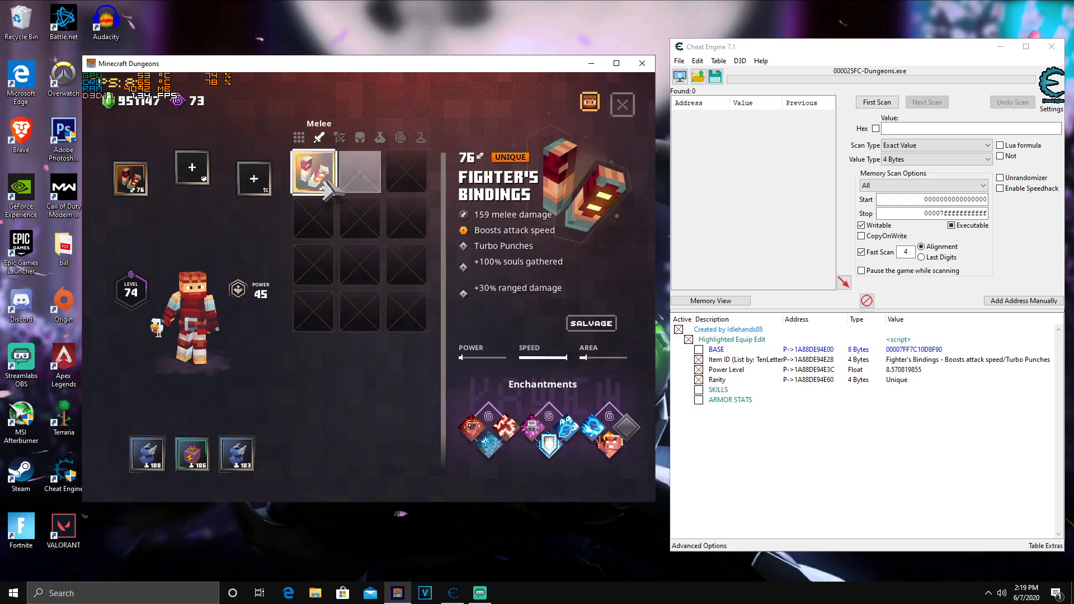
{"action": "left_click", "coordinate": [599, 317]}
{"action": "left_click", "coordinate": [582, 313]}
{"action": "key", "text": "i"}
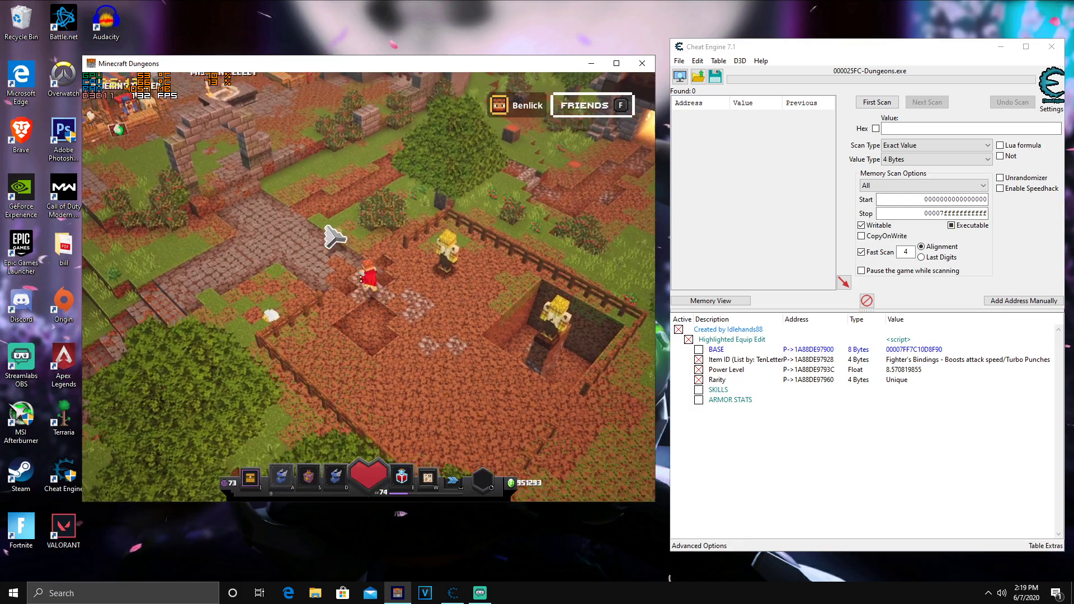
Step: Unequip the Fighter's Bindings, put them back in the melee slot, check their details, and close the inventory
{"action": "key", "text": "i"}
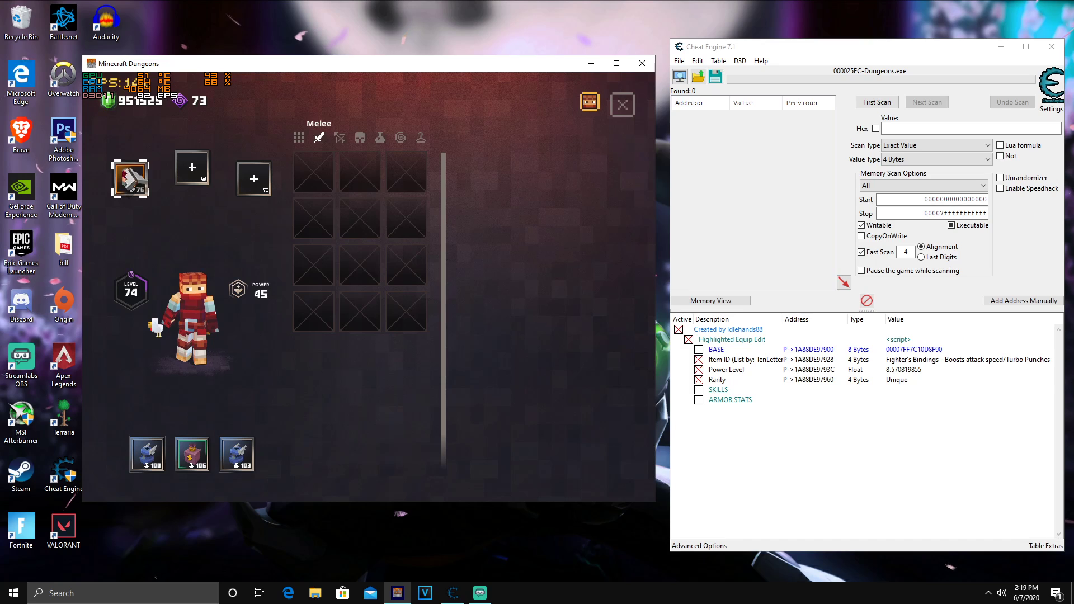
{"action": "left_click", "coordinate": [140, 188]}
{"action": "left_click", "coordinate": [314, 176]}
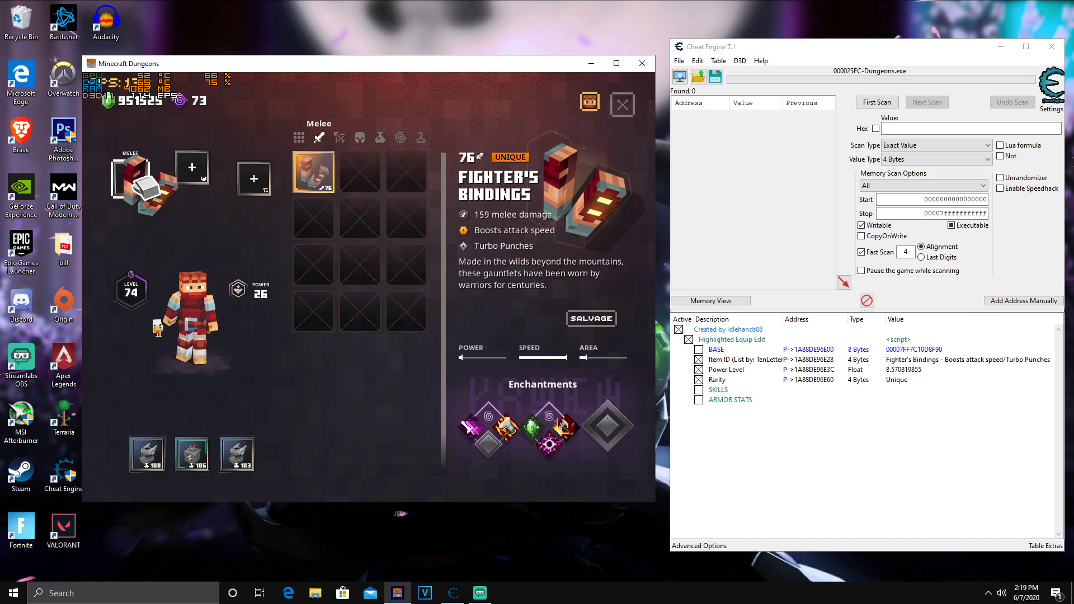
{"action": "key", "text": "i"}
{"action": "key", "text": "Escape"}
{"action": "key", "text": "Escape"}
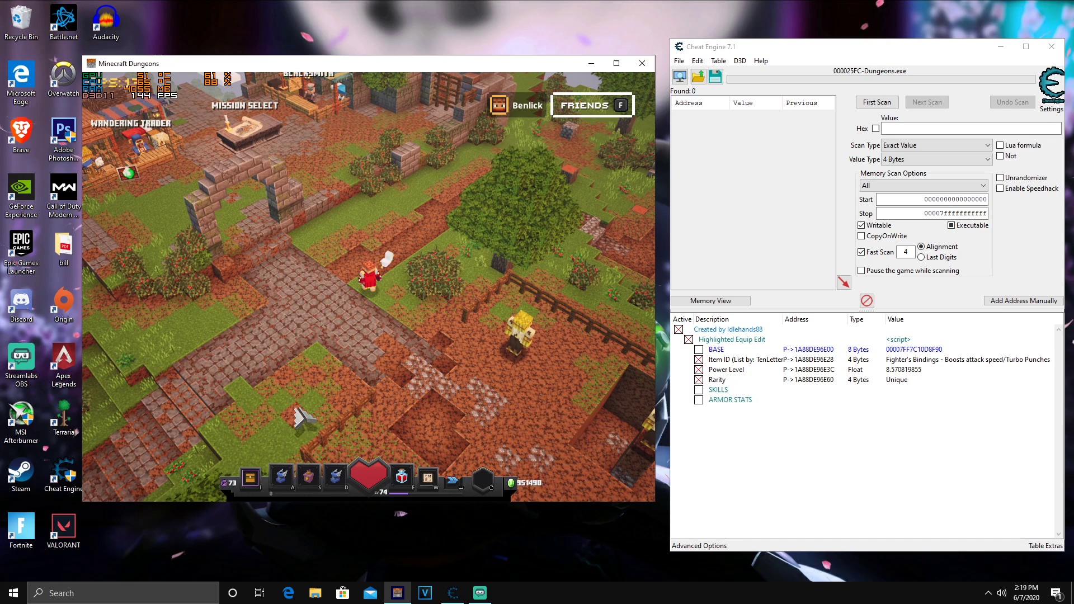
{"action": "key", "text": "i"}
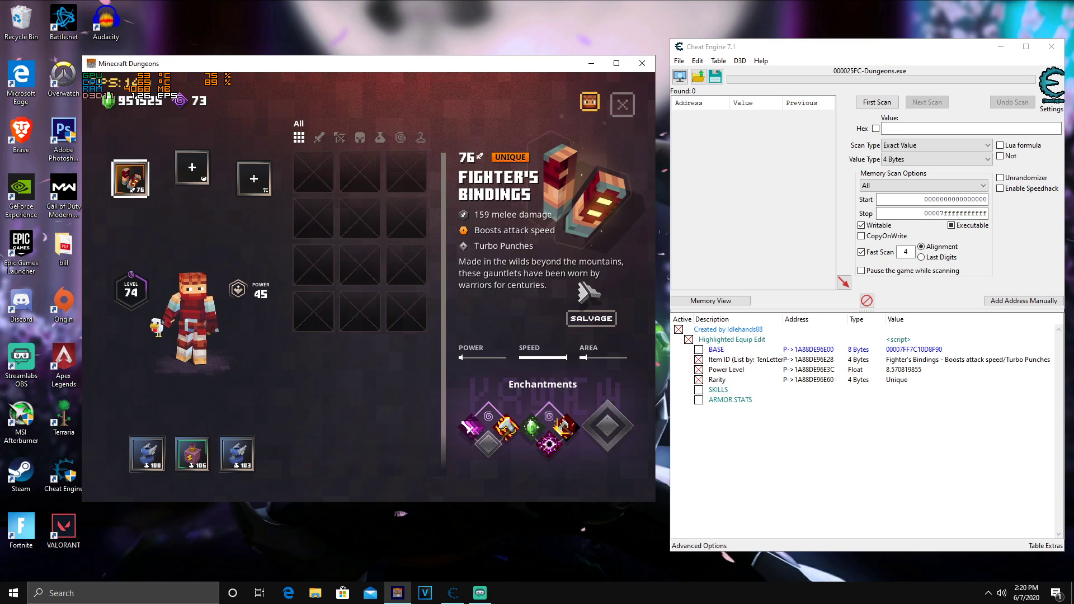
{"action": "left_click", "coordinate": [622, 104]}
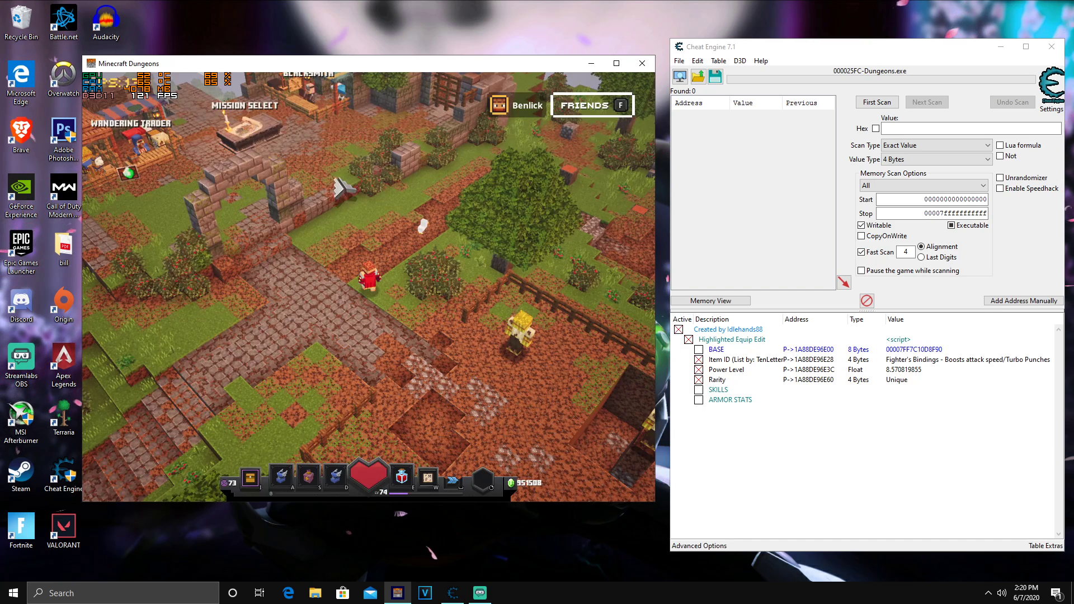
Step: Walk the character through the stone arch and across the camp to the Blacksmith's stall
{"action": "left_click", "coordinate": [316, 280]}
{"action": "key", "text": "space"}
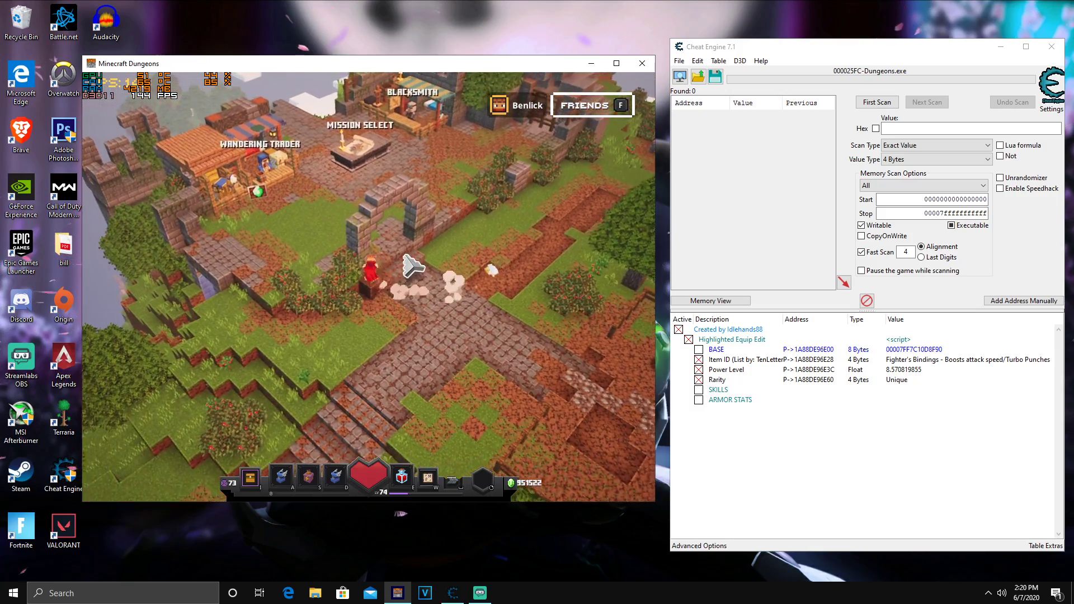
{"action": "left_click", "coordinate": [462, 378]}
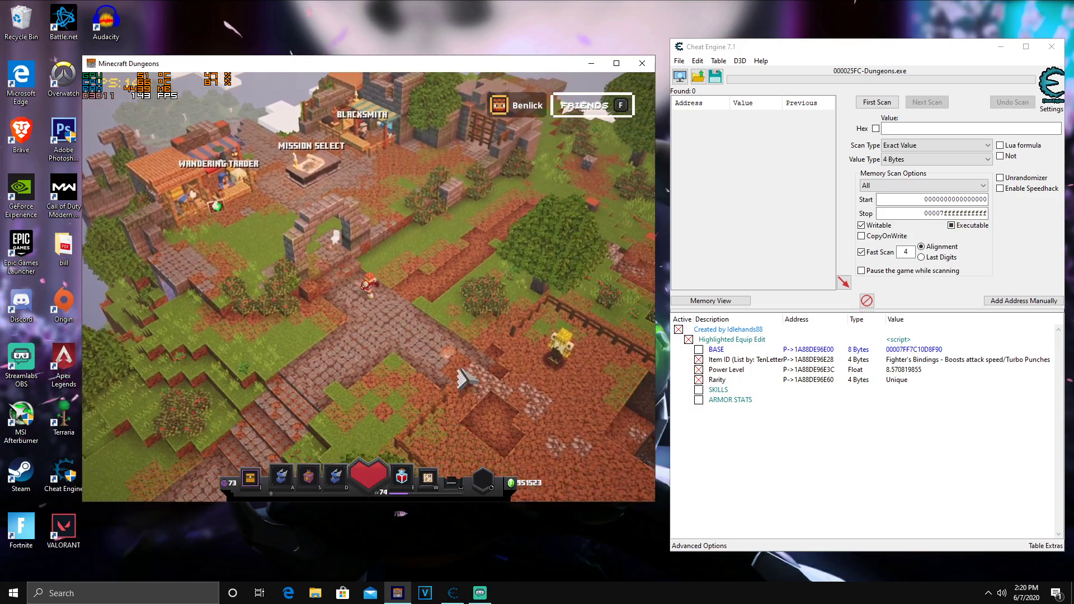
{"action": "left_click", "coordinate": [252, 228]}
{"action": "key", "text": "space"}
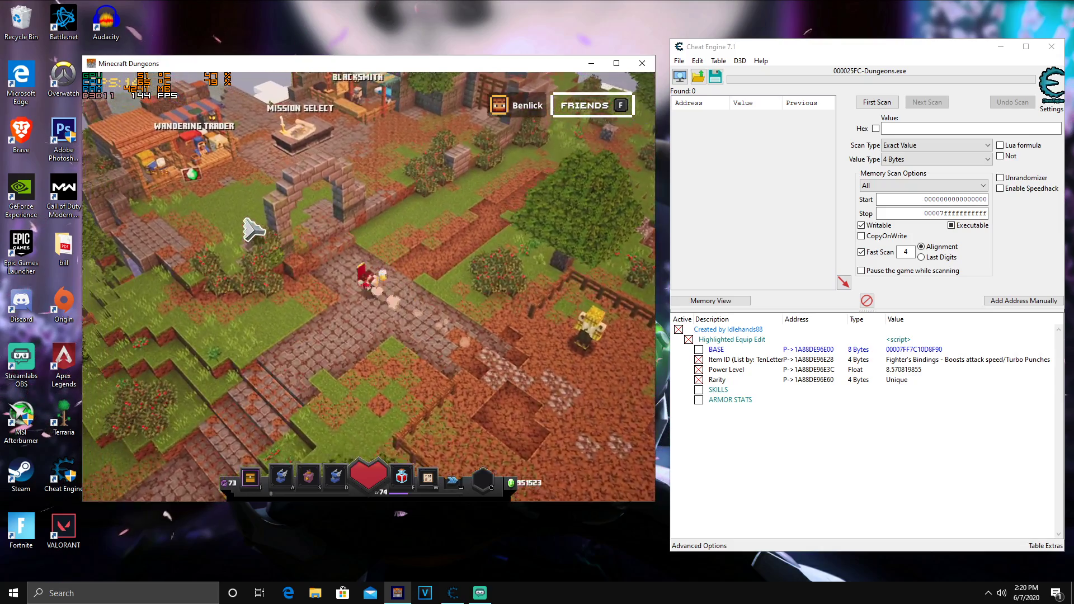
{"action": "left_click_drag", "start_coordinate": [371, 234], "coordinate": [383, 235]}
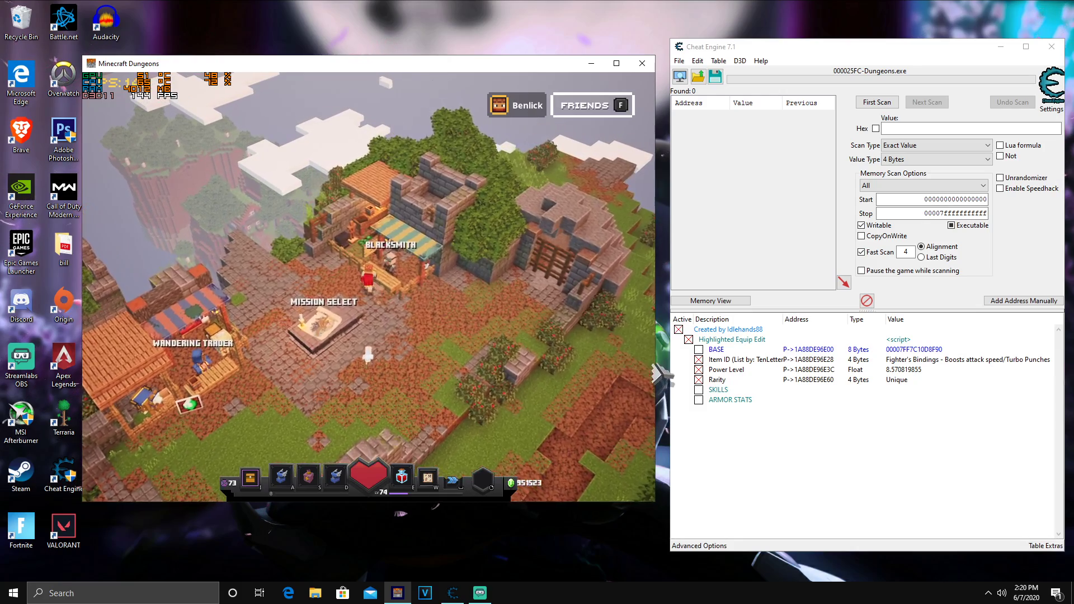
Step: Freeze the BASE entry in the cheat table, and trade for two pieces of random gear at the Blacksmith
{"action": "left_click", "coordinate": [720, 364]}
{"action": "left_click", "coordinate": [699, 350]}
{"action": "left_click", "coordinate": [395, 274]}
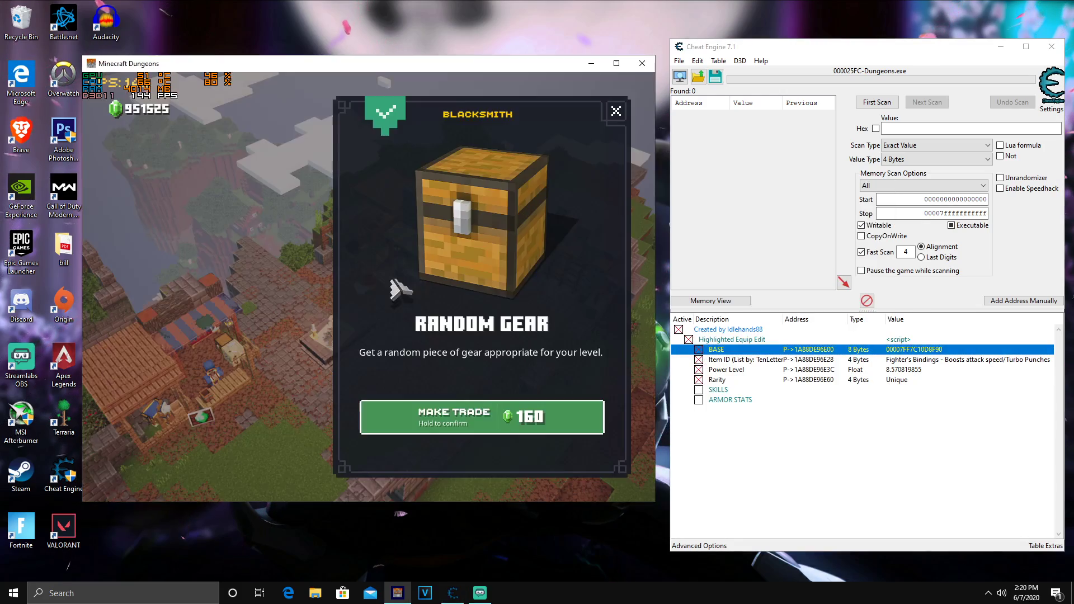
{"action": "left_click", "coordinate": [476, 419]}
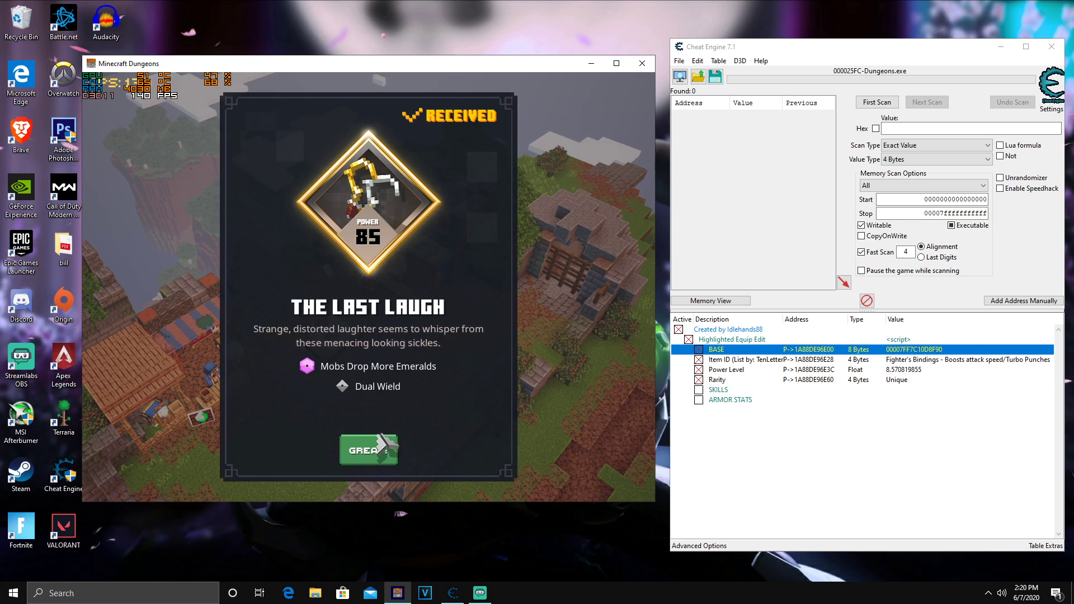
{"action": "left_click", "coordinate": [369, 451]}
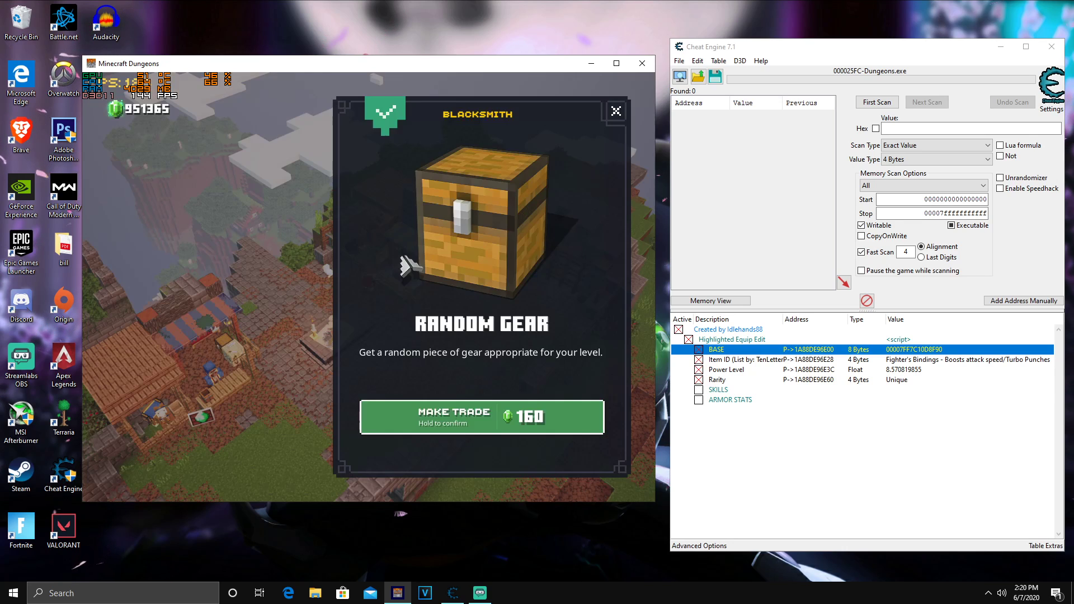
{"action": "left_click", "coordinate": [470, 417]}
{"action": "left_click", "coordinate": [366, 449]}
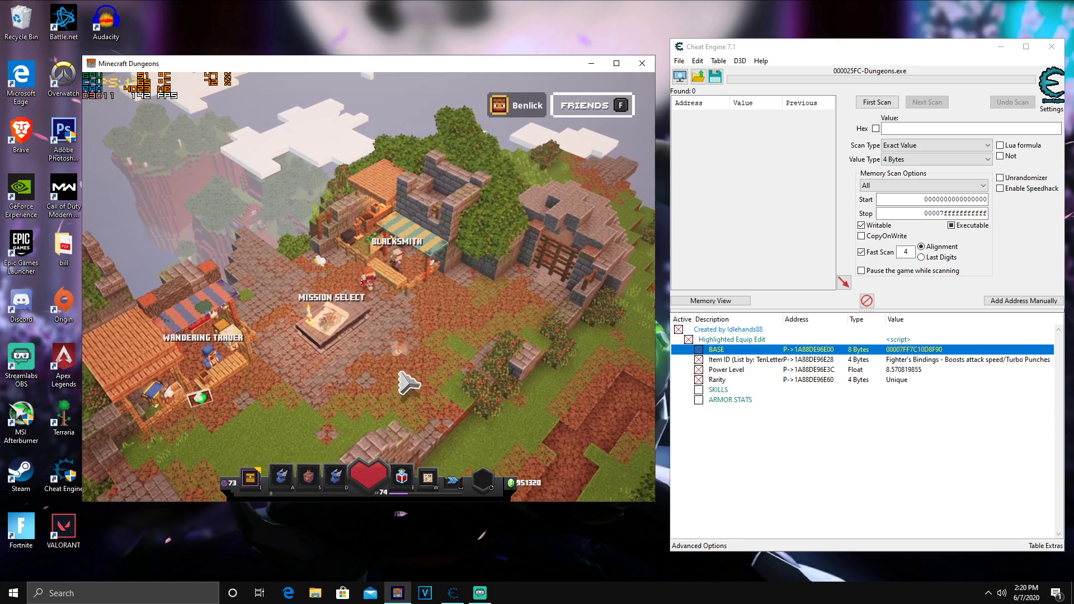
Step: Highlight the newly bought armor and The Last Laugh in the inventory, and unfreeze the Item ID entry in Cheat Engine
{"action": "key", "text": "i"}
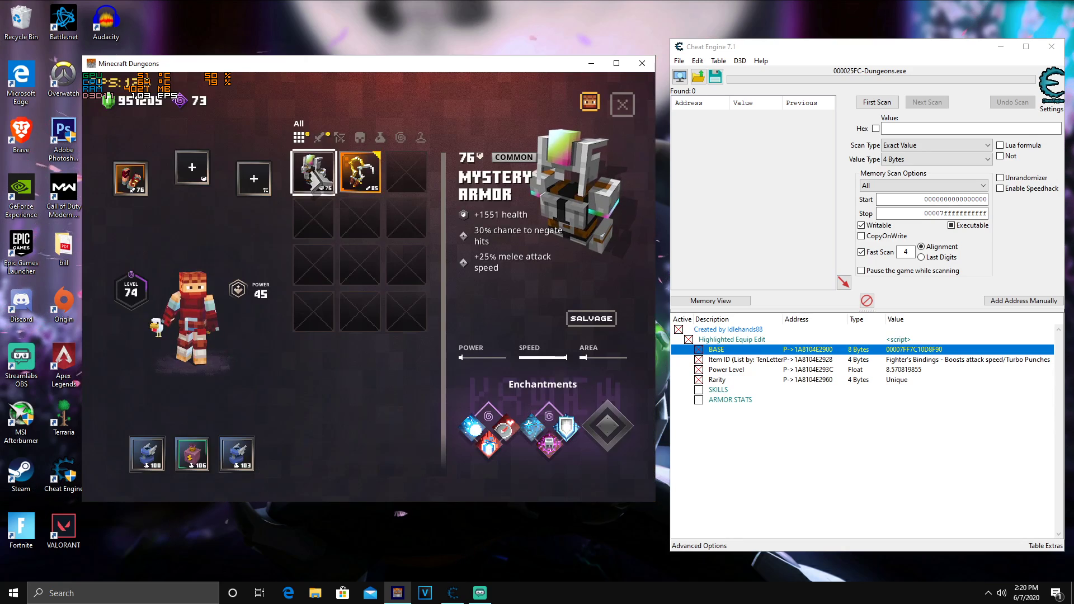
{"action": "left_click", "coordinate": [317, 180]}
{"action": "left_click", "coordinate": [322, 179]}
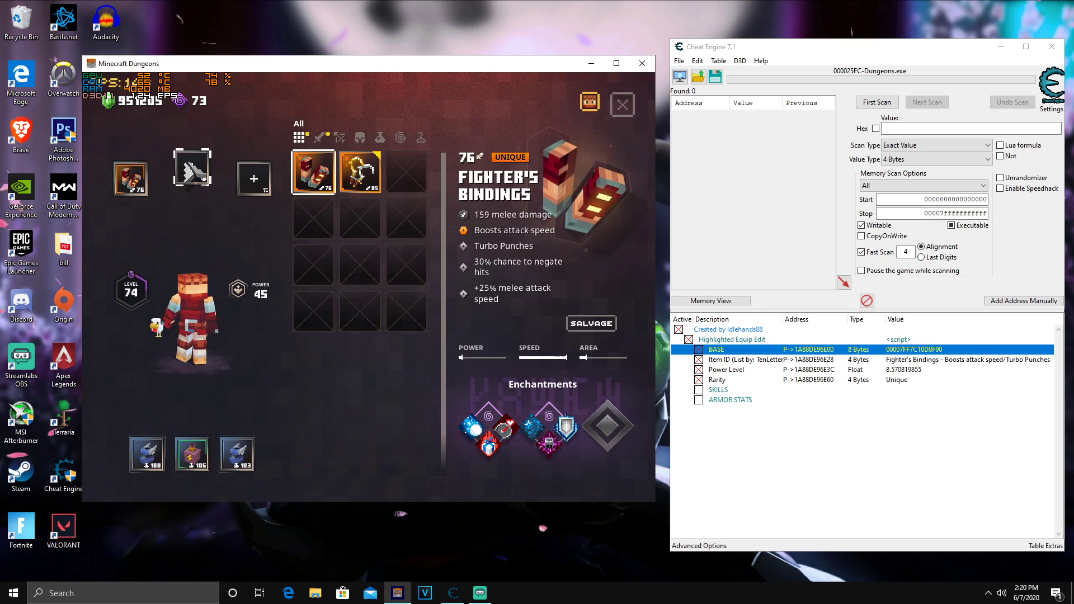
{"action": "left_click", "coordinate": [350, 182]}
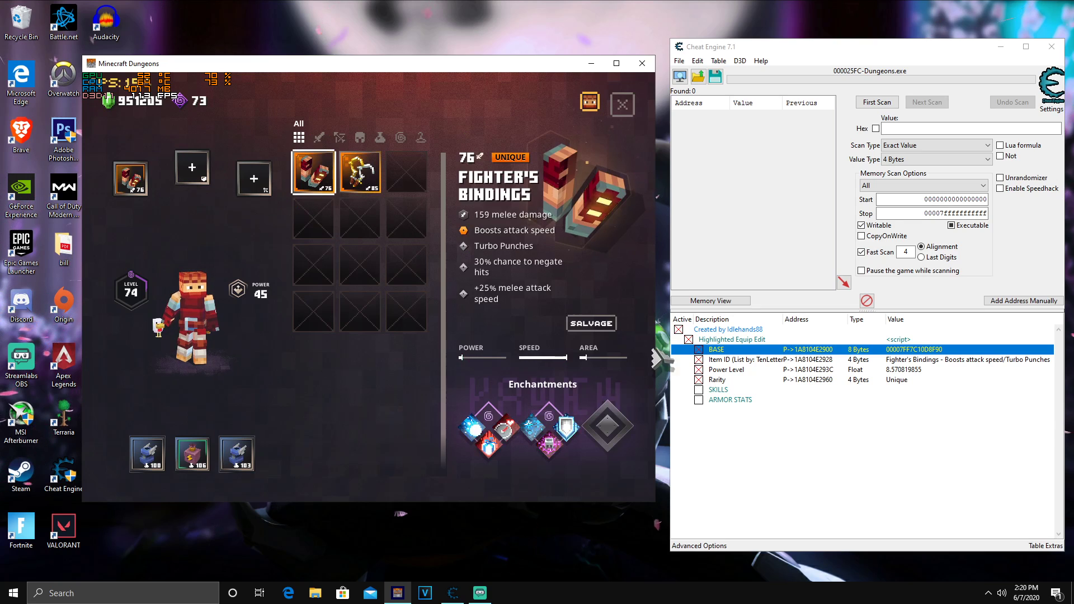
{"action": "key", "text": "alt+Tab"}
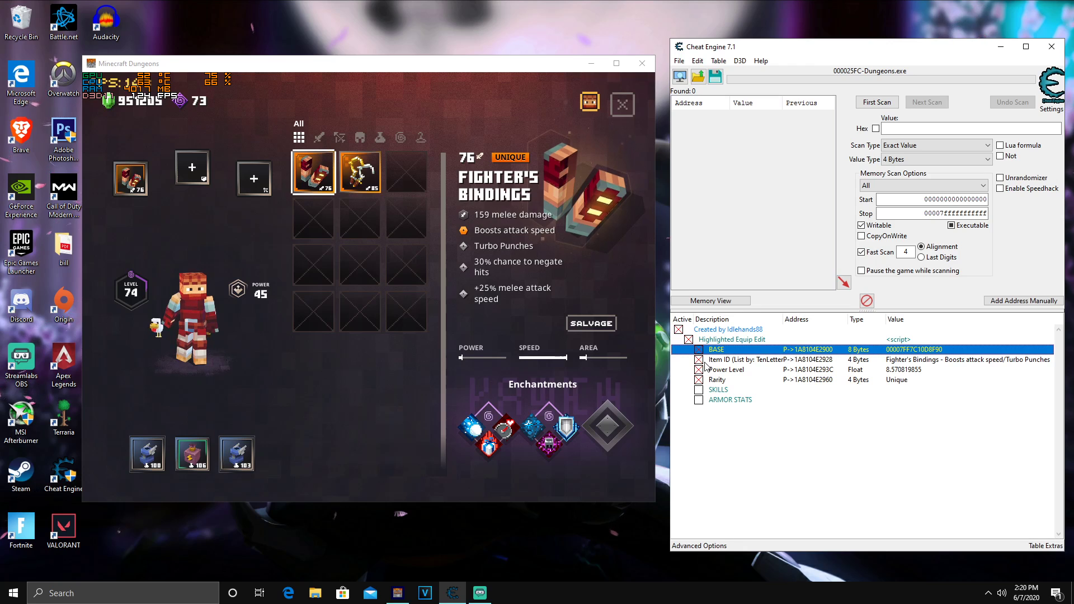
{"action": "key", "text": "Down"}
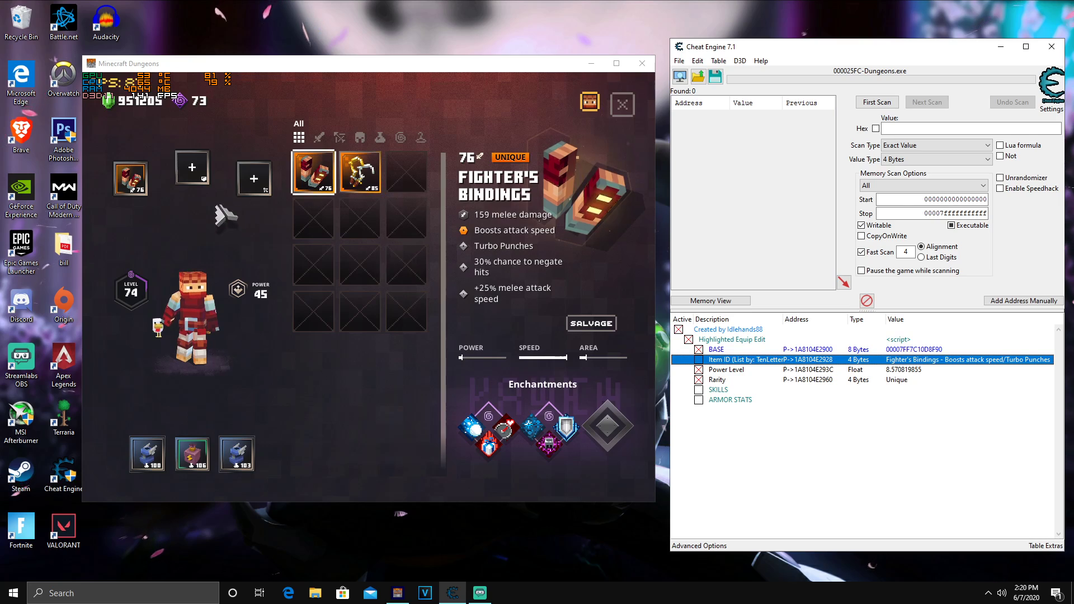
Step: Return to the camp and trade for one more piece of random gear at the Blacksmith
{"action": "left_click", "coordinate": [622, 105]}
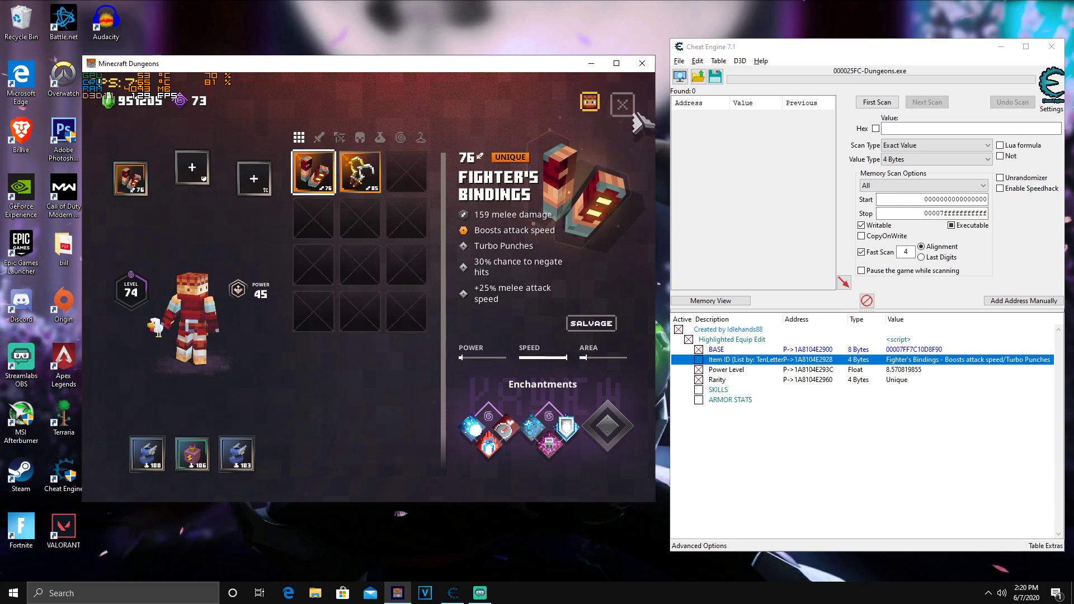
{"action": "left_click", "coordinate": [378, 253]}
{"action": "left_click_drag", "start_coordinate": [479, 412], "coordinate": [472, 414]}
{"action": "left_click", "coordinate": [398, 445]}
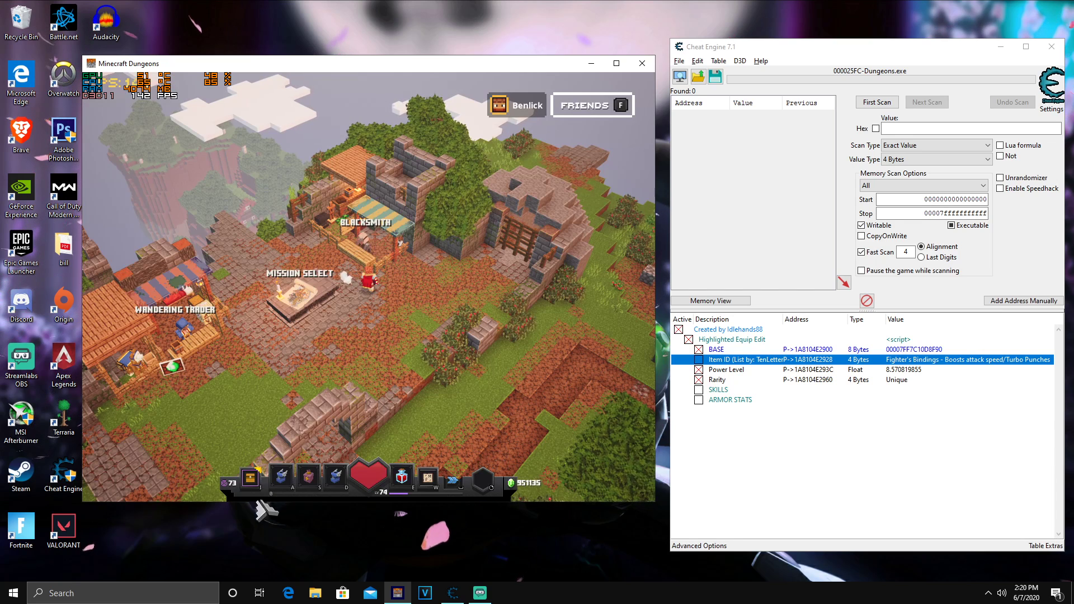
Step: Equip the Thief Armor in the armor slot, highlight the equipped weapon and armor in turn, and close the inventory
{"action": "key", "text": "i"}
{"action": "left_click", "coordinate": [316, 174]}
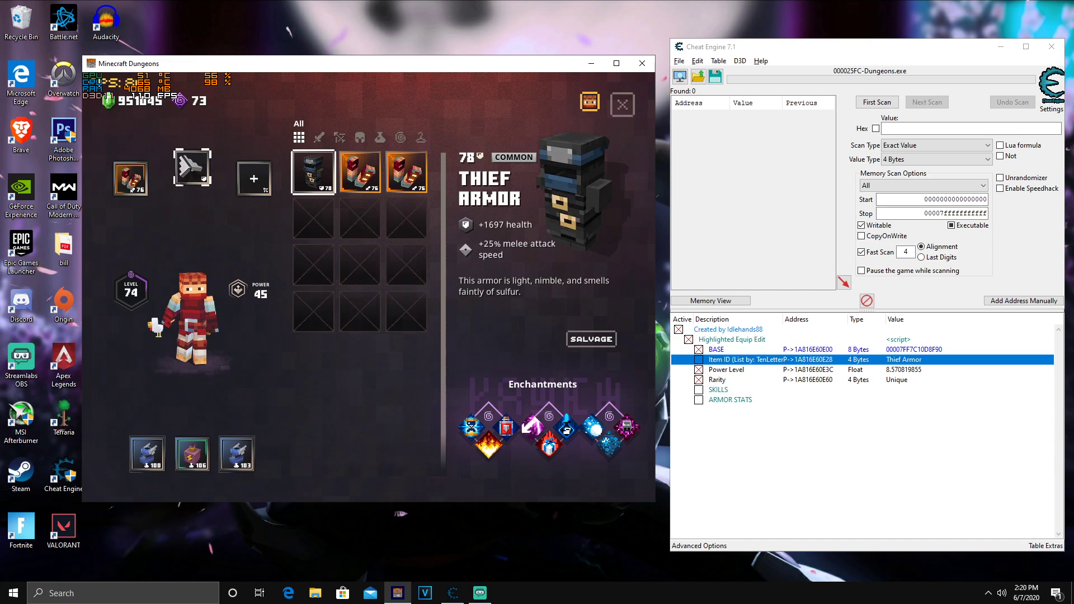
{"action": "left_click_drag", "start_coordinate": [305, 180], "coordinate": [191, 168]}
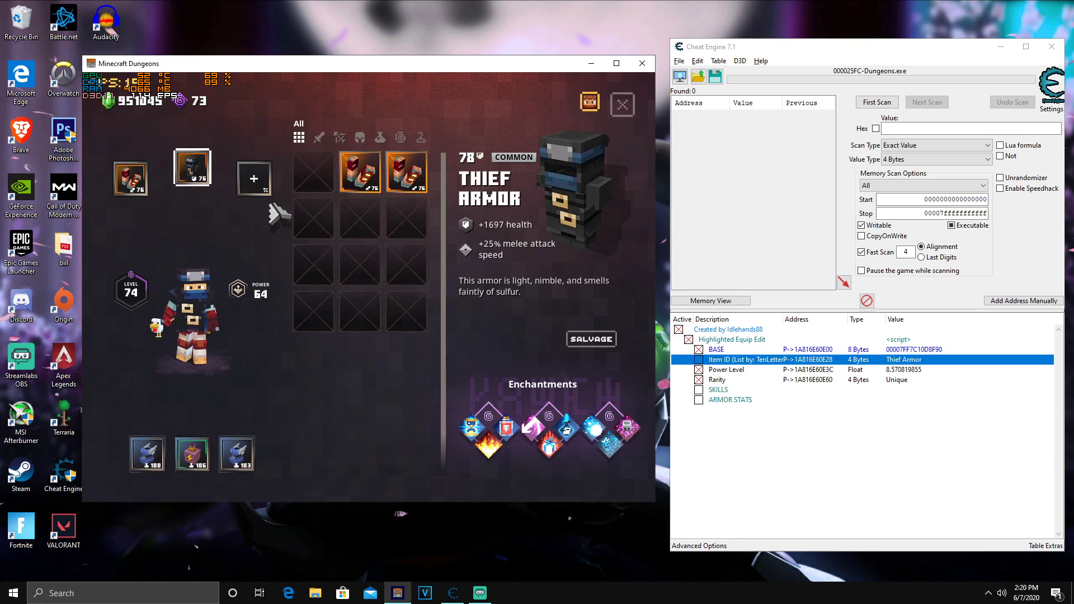
{"action": "left_click", "coordinate": [124, 187]}
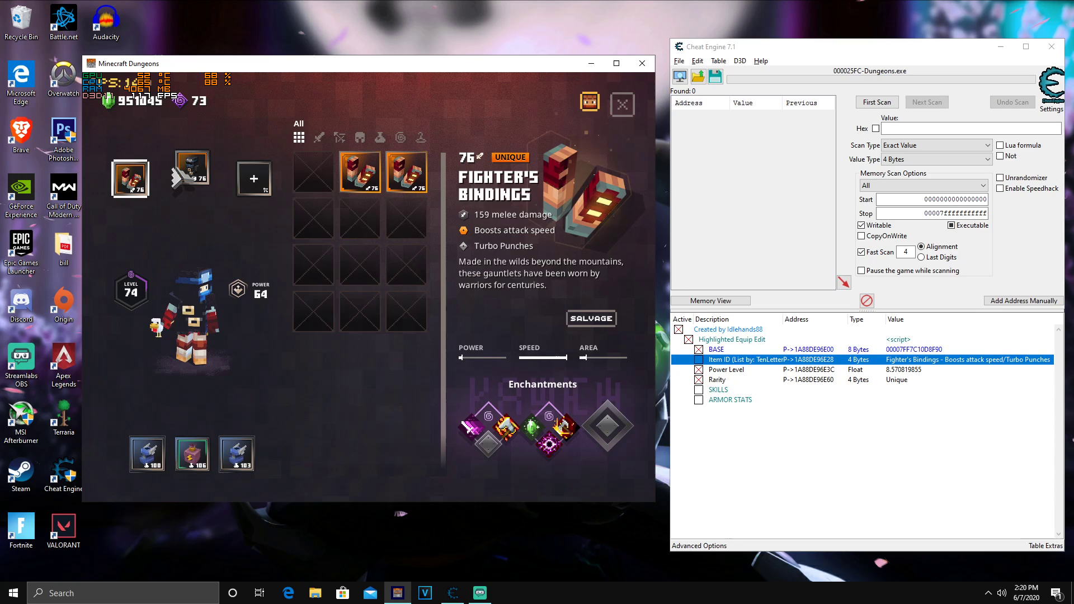
{"action": "left_click", "coordinate": [192, 168]}
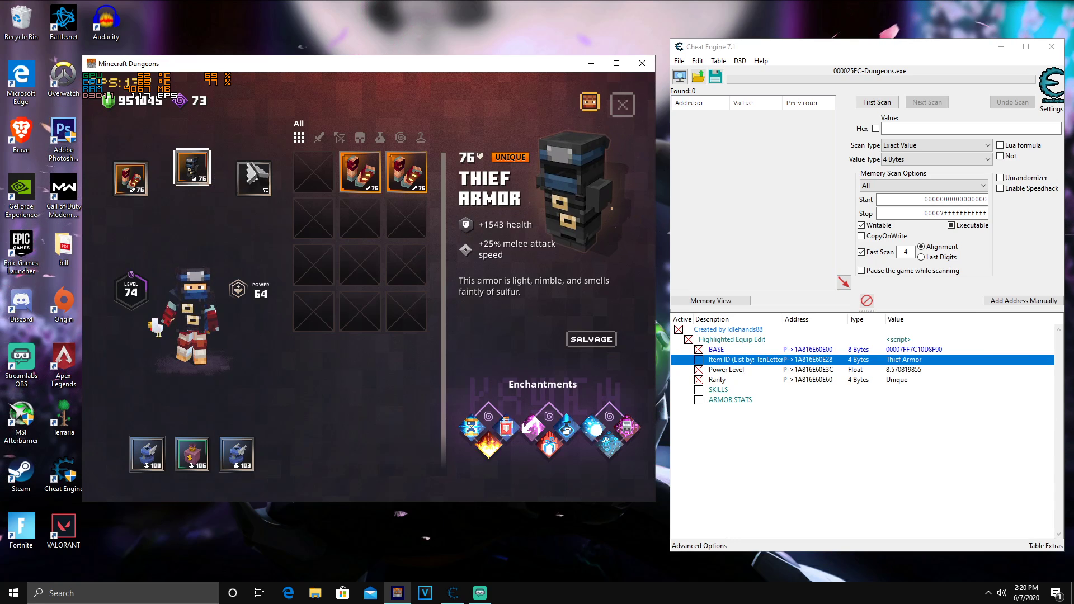
{"action": "key", "text": "i"}
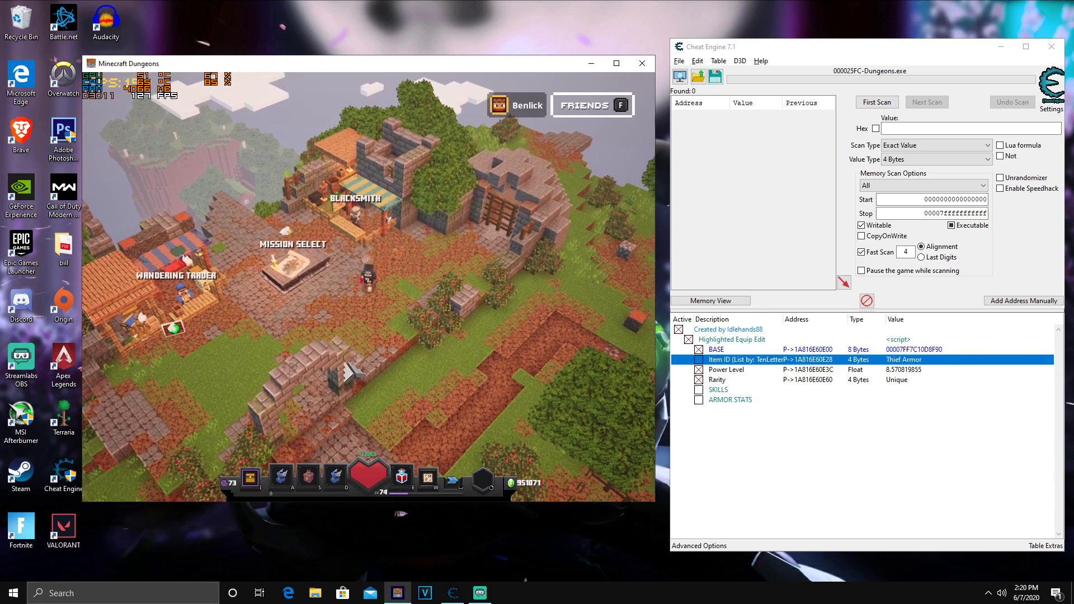
Step: Highlight the equipped Thief Armor in the inventory and change its Item ID to Renegade Armor in Cheat Engine
{"action": "key", "text": "i"}
{"action": "left_click", "coordinate": [192, 167]}
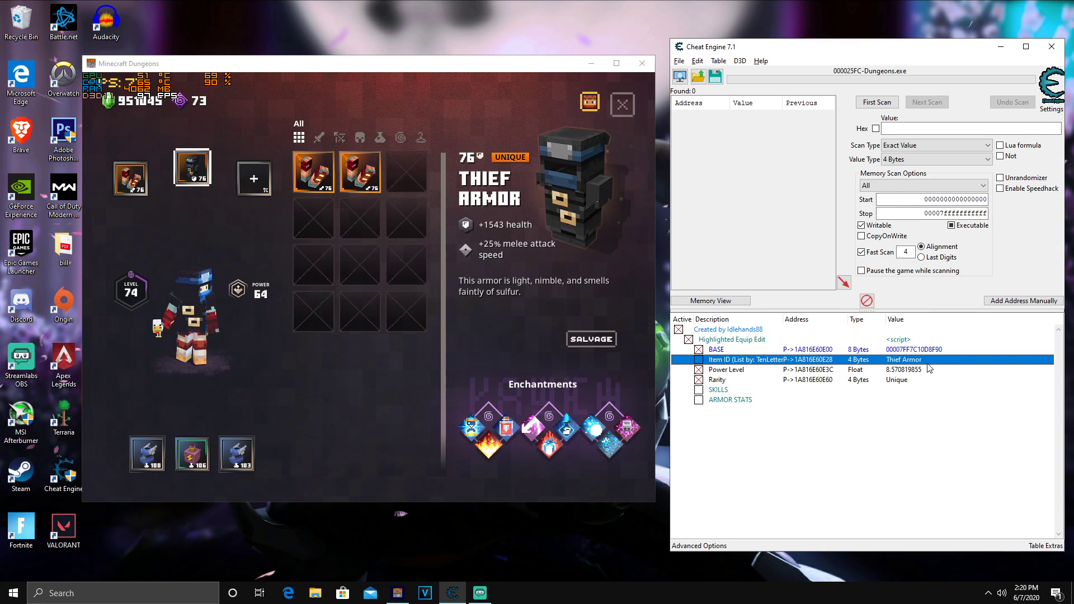
{"action": "double_click", "coordinate": [916, 360]}
{"action": "left_click", "coordinate": [554, 305]}
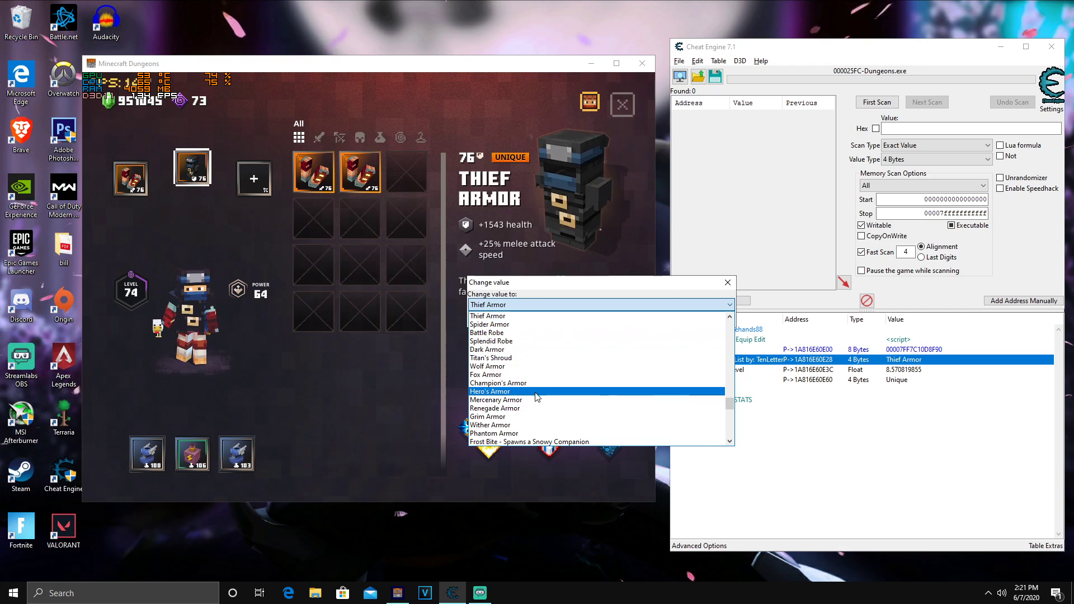
{"action": "left_click", "coordinate": [549, 409]}
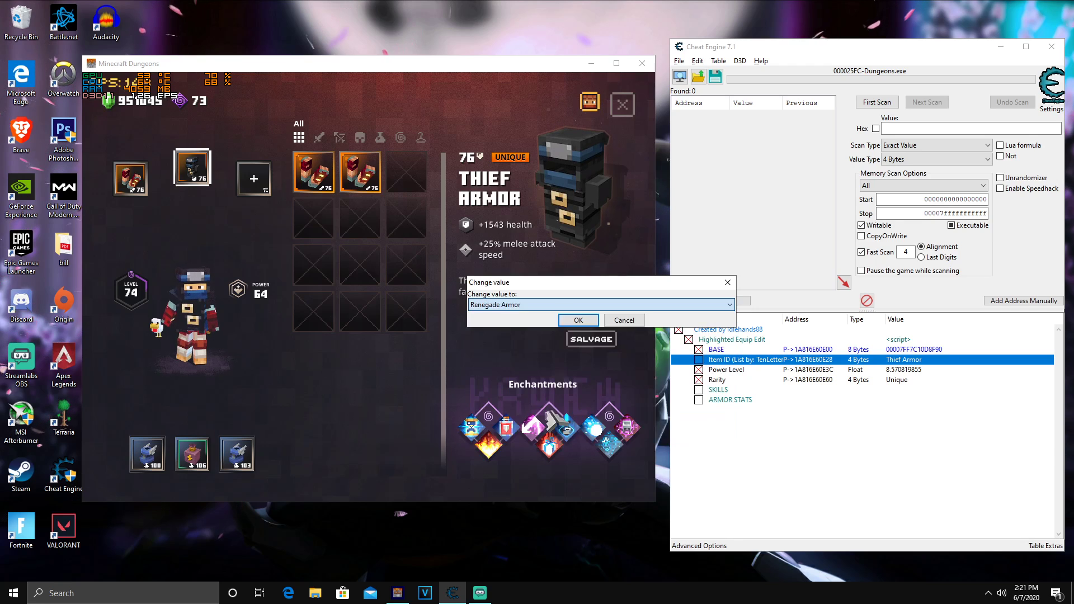
{"action": "left_click", "coordinate": [555, 416]}
{"action": "left_click", "coordinate": [698, 290]}
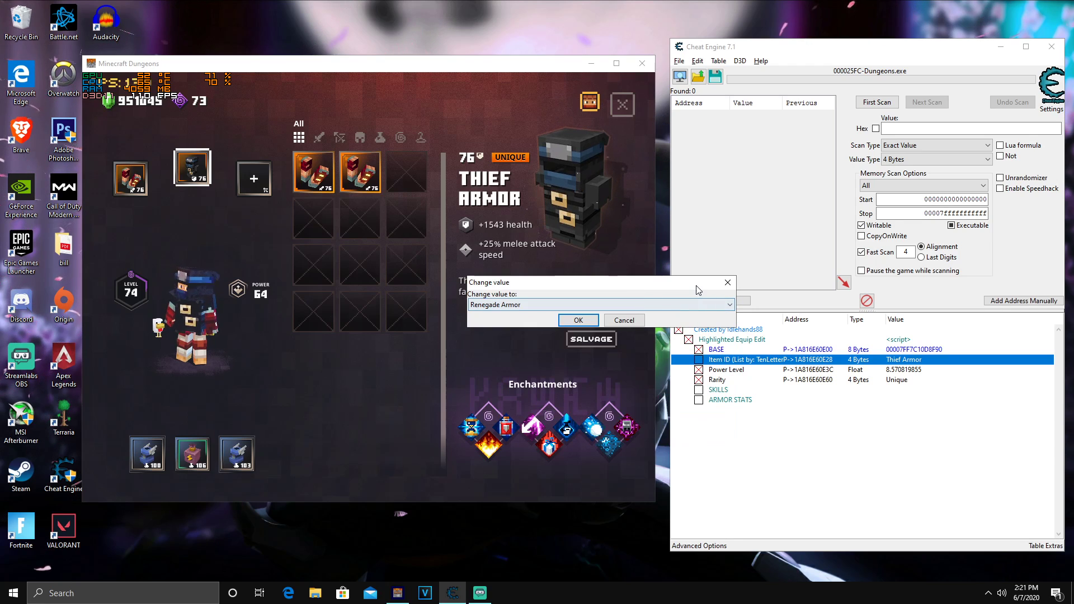
{"action": "left_click", "coordinate": [574, 321]}
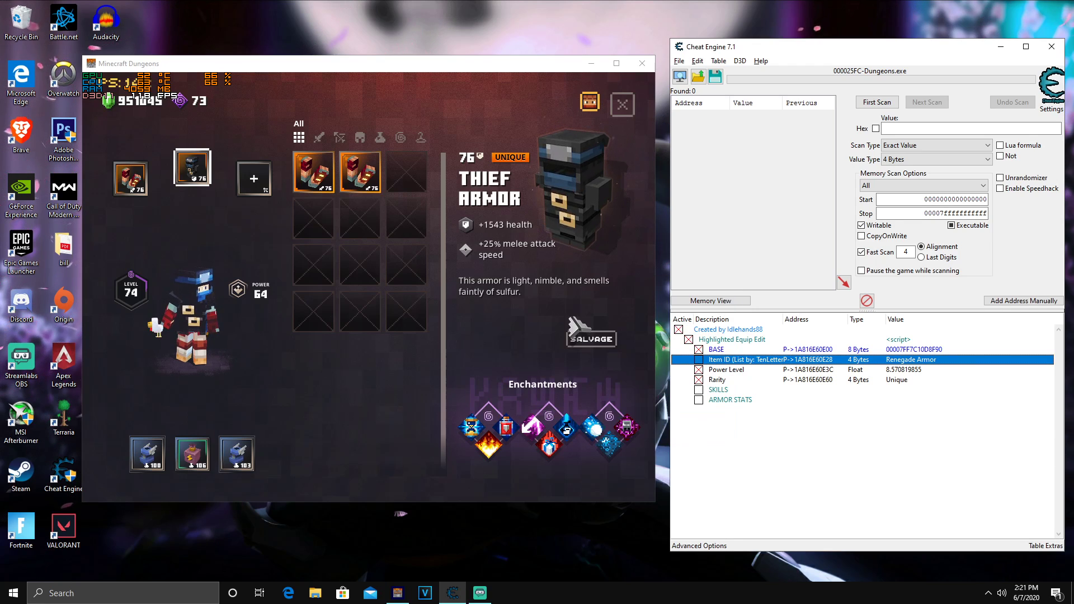
Step: Freeze the armor's Item ID entry and set its Power Level to 12
{"action": "double_click", "coordinate": [897, 371]}
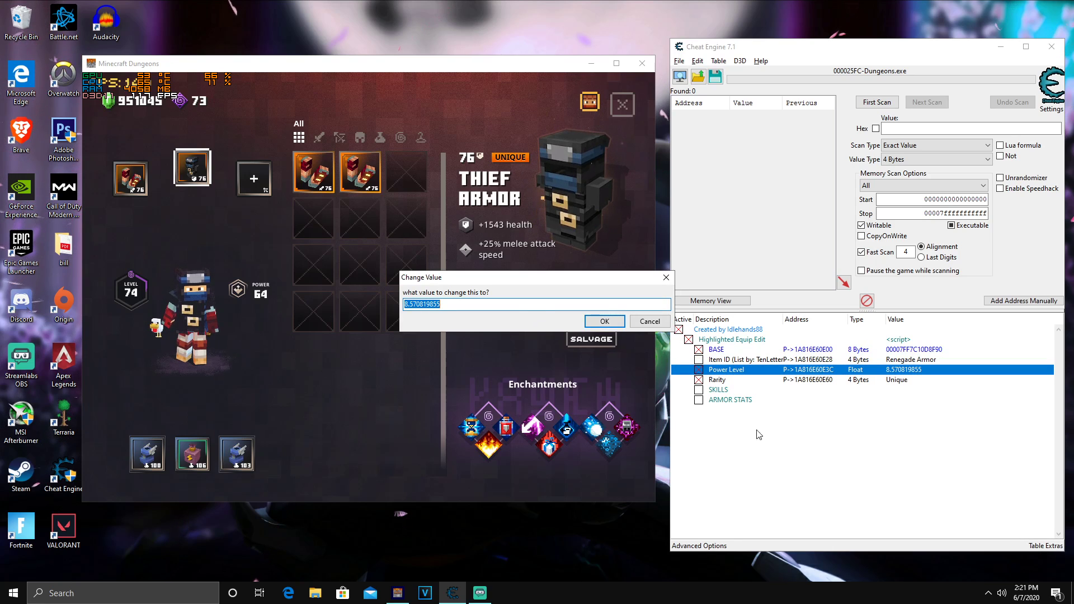
{"action": "left_click", "coordinate": [649, 321]}
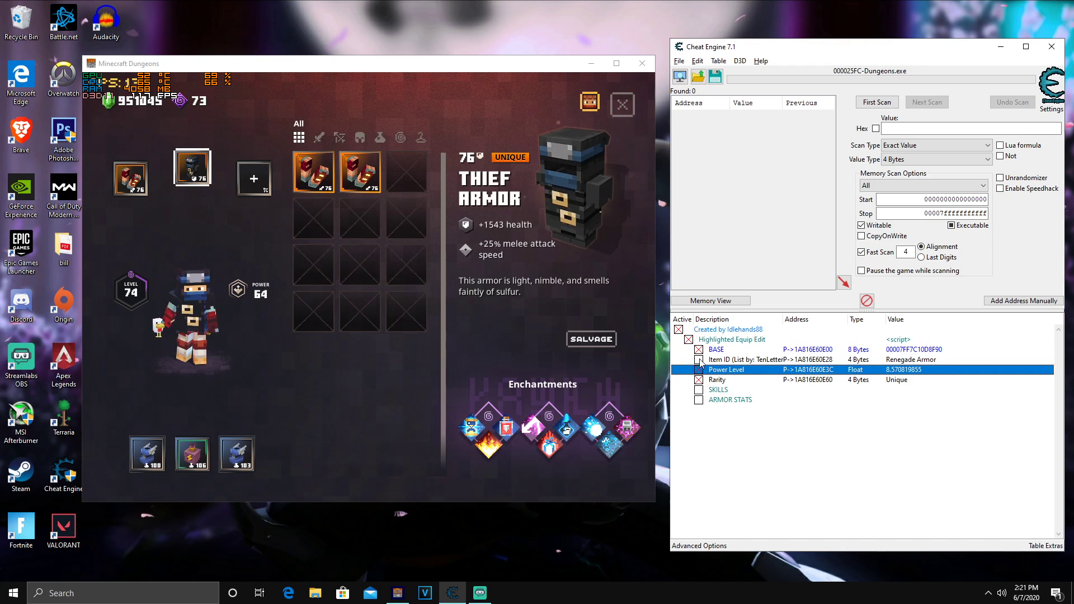
{"action": "left_click", "coordinate": [699, 360]}
{"action": "double_click", "coordinate": [903, 369]}
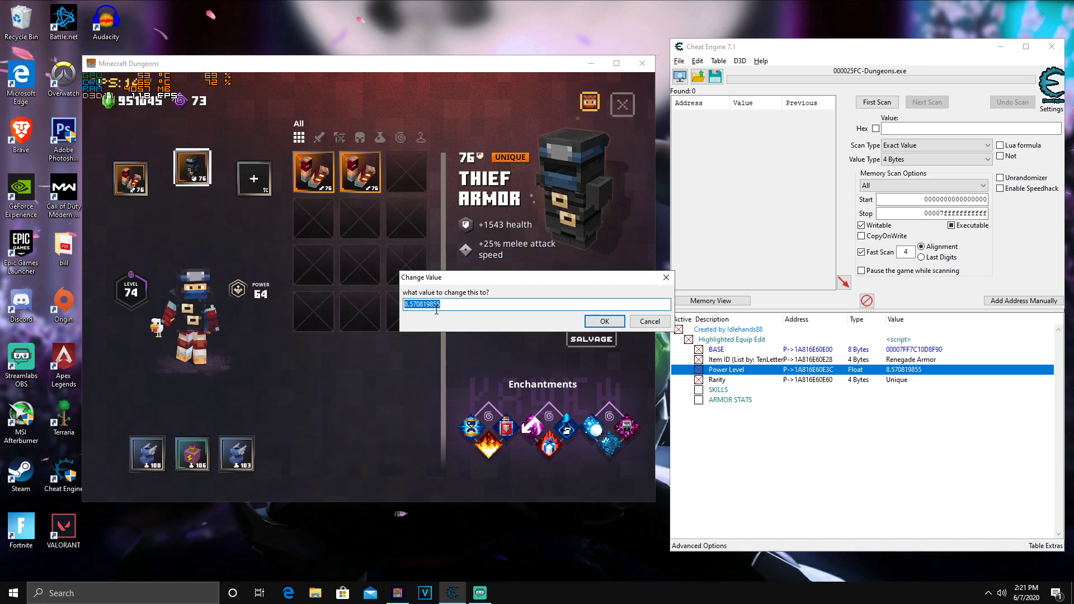
{"action": "type", "text": "12"}
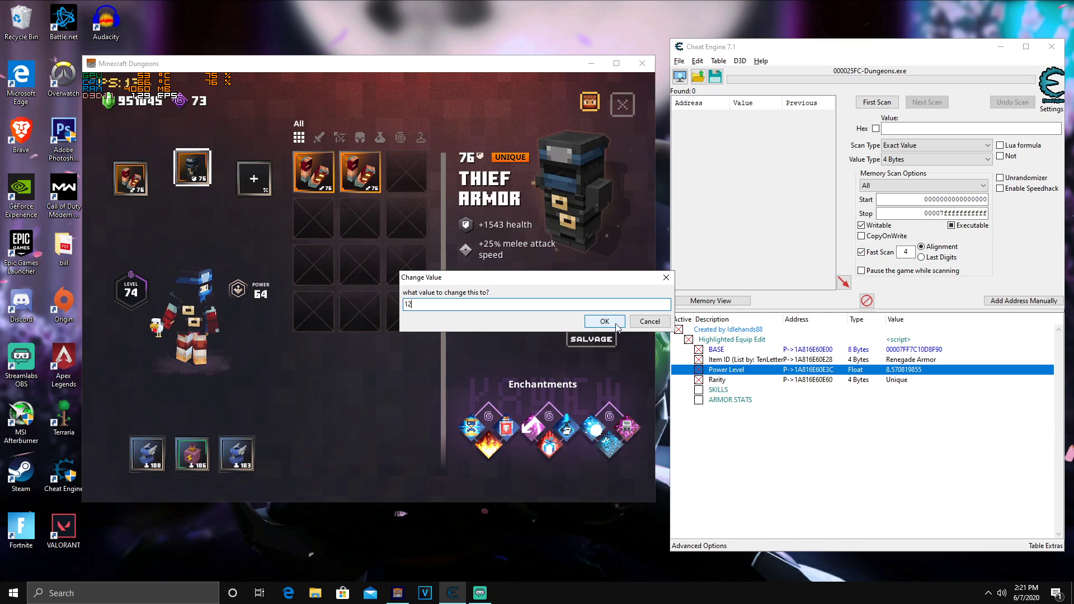
{"action": "left_click", "coordinate": [609, 321]}
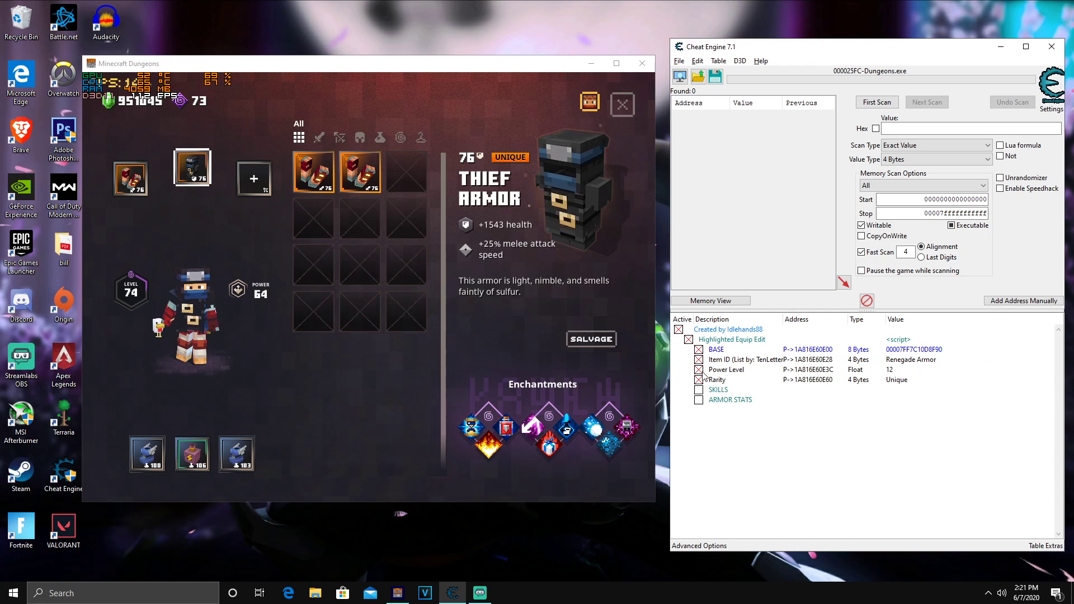
Step: Re-equip the edited armor in the armor slot, close the inventory, and reopen it to inspect the Renegade Armor's stats
{"action": "mouse_move", "coordinate": [192, 168]}
{"action": "left_mouse_down"}
{"action": "mouse_move", "coordinate": [210, 189]}
{"action": "mouse_move", "coordinate": [362, 264]}
{"action": "mouse_move", "coordinate": [192, 167]}
{"action": "left_mouse_up"}
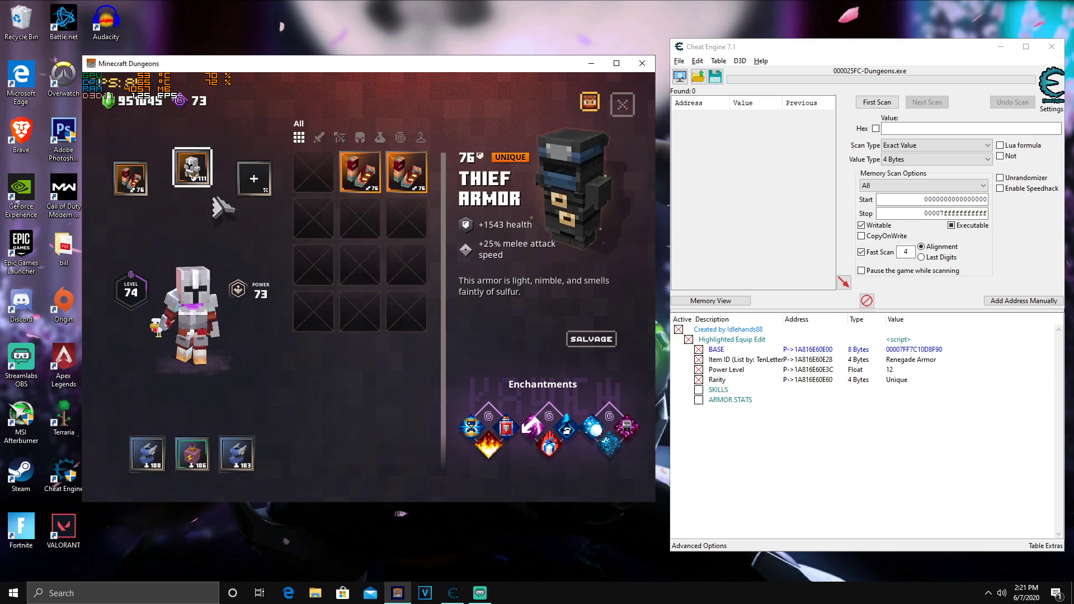
{"action": "key", "text": "Escape"}
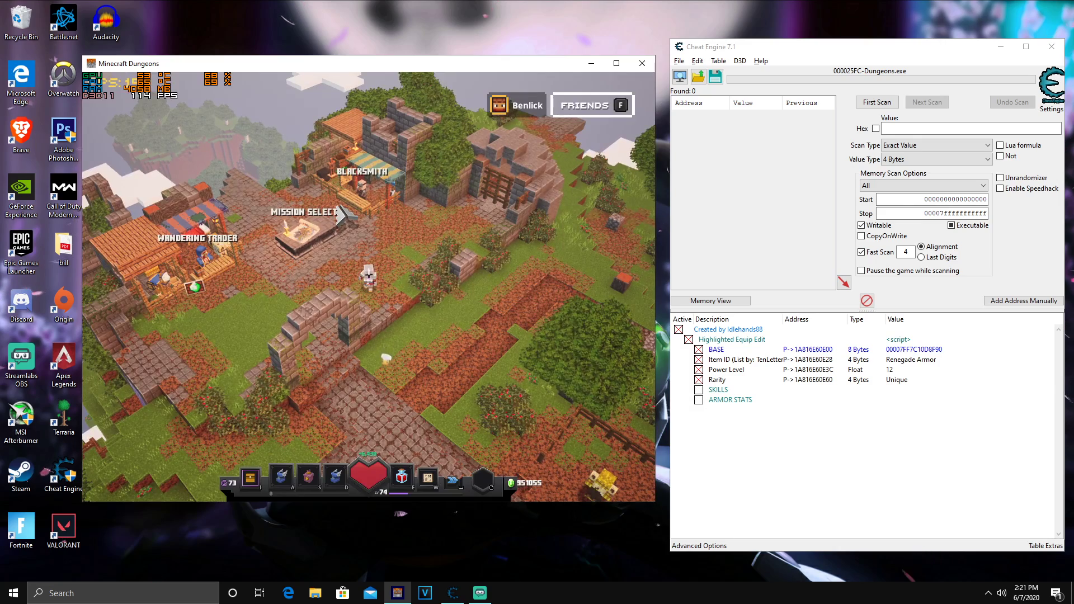
{"action": "key", "text": "Escape"}
{"action": "key", "text": "Escape"}
{"action": "left_click", "coordinate": [248, 476]}
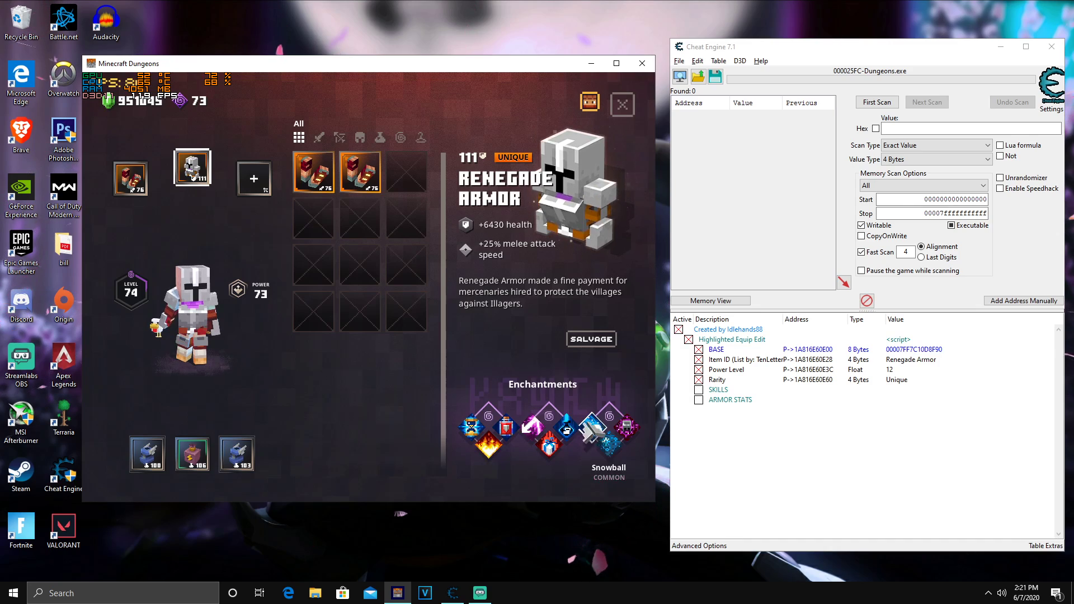
{"action": "key", "text": "Escape"}
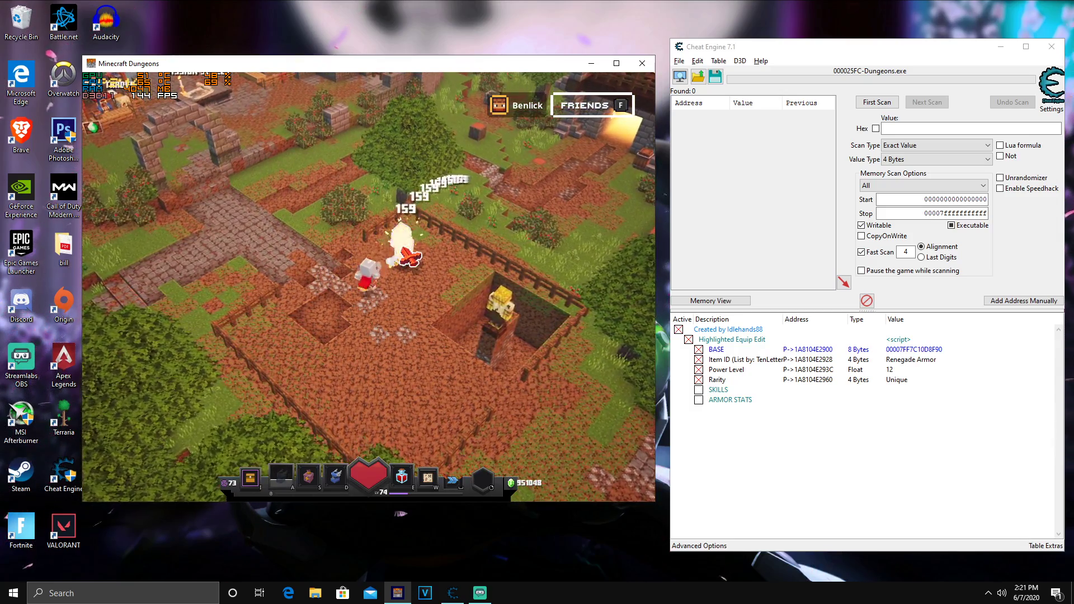
Step: Try out the new gear by moving and attacking around the camp, and check the equipped items in the inventory
{"action": "left_click", "coordinate": [402, 352]}
{"action": "left_click", "coordinate": [443, 376]}
{"action": "key", "text": "space"}
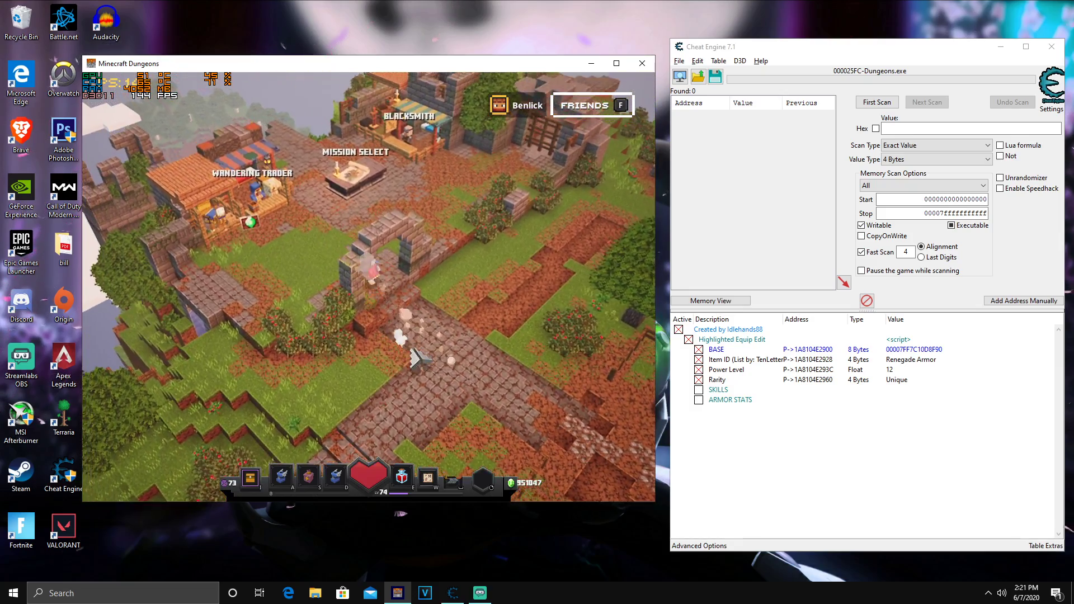
{"action": "left_click", "coordinate": [252, 479]}
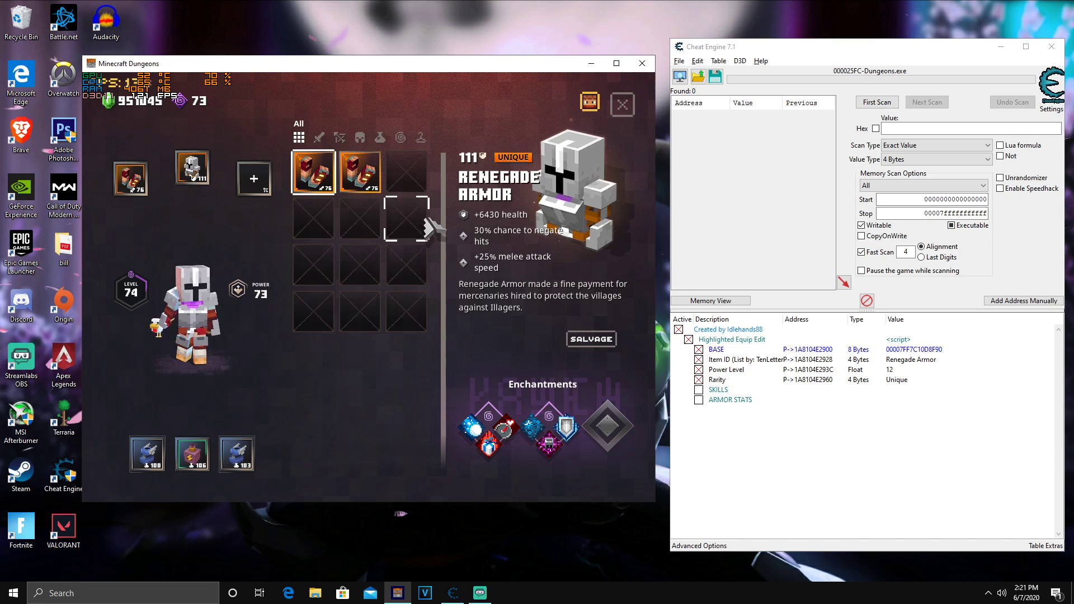
{"action": "left_click", "coordinate": [624, 106]}
Step: Leave the camp by returning to the game's main menu and confirm the exit
{"action": "key", "text": "Escape"}
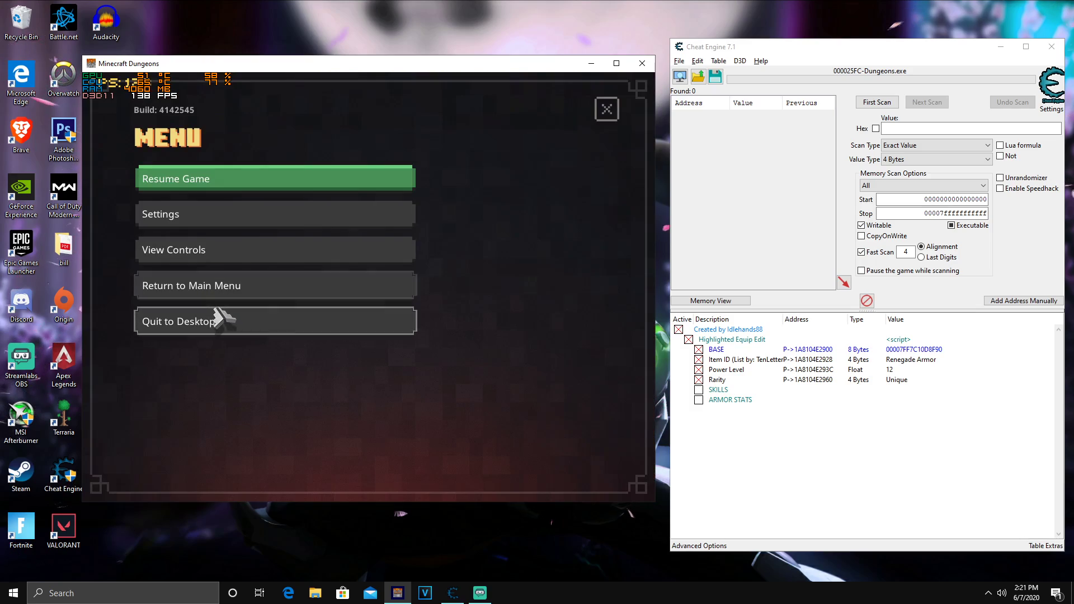
{"action": "left_click", "coordinate": [235, 285]}
{"action": "left_click", "coordinate": [338, 328]}
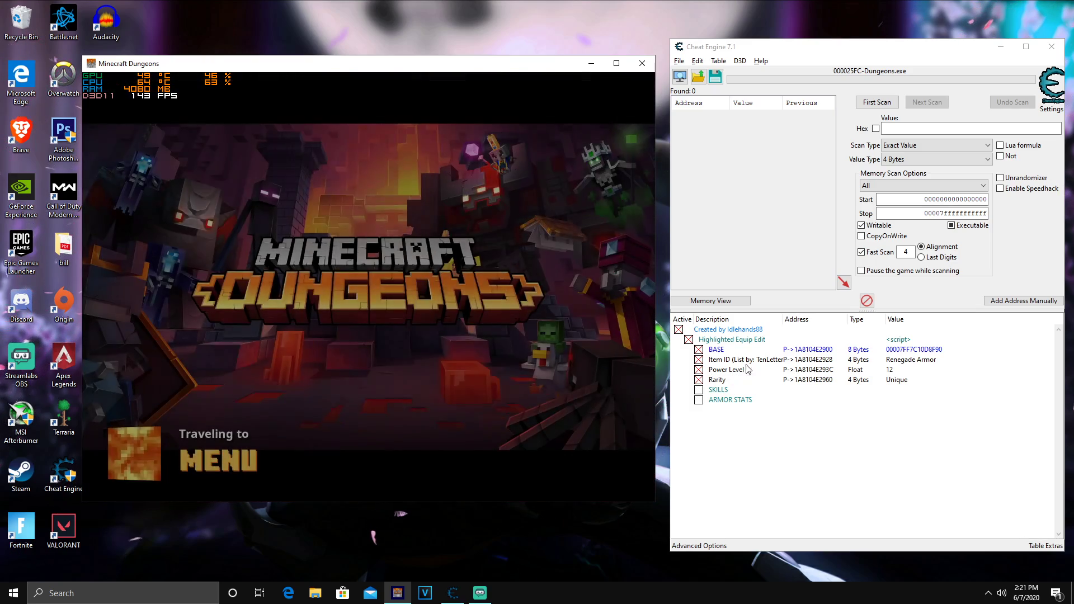
Step: Deactivate the Dungeons cheat table's scripts and close Cheat Engine
{"action": "left_click", "coordinate": [679, 330]}
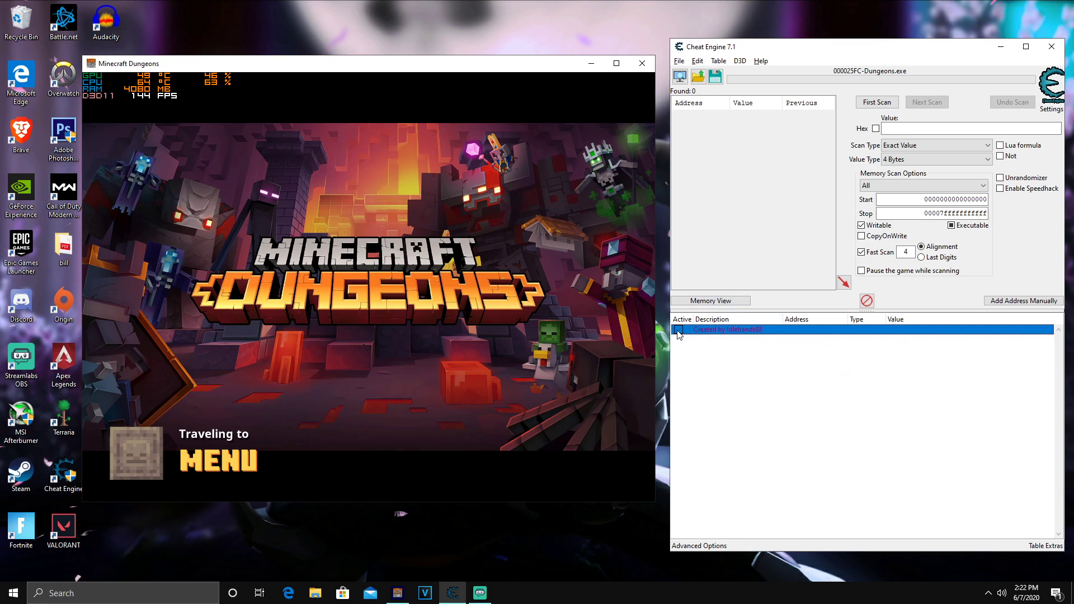
{"action": "left_click", "coordinate": [678, 330]}
{"action": "left_click", "coordinate": [689, 340]}
{"action": "left_click", "coordinate": [680, 330]}
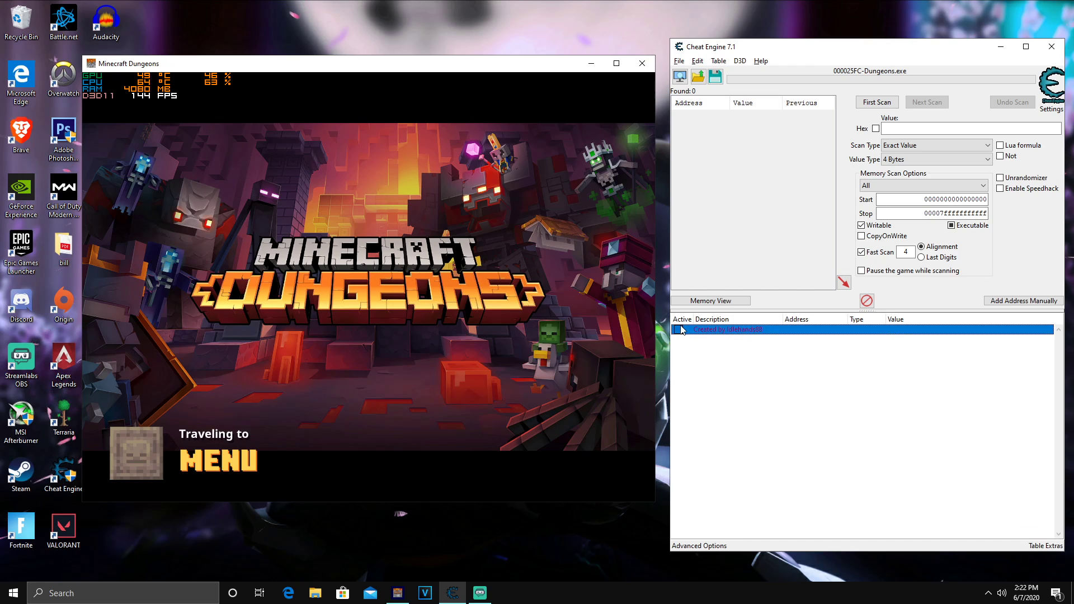
{"action": "left_click", "coordinate": [1052, 46]}
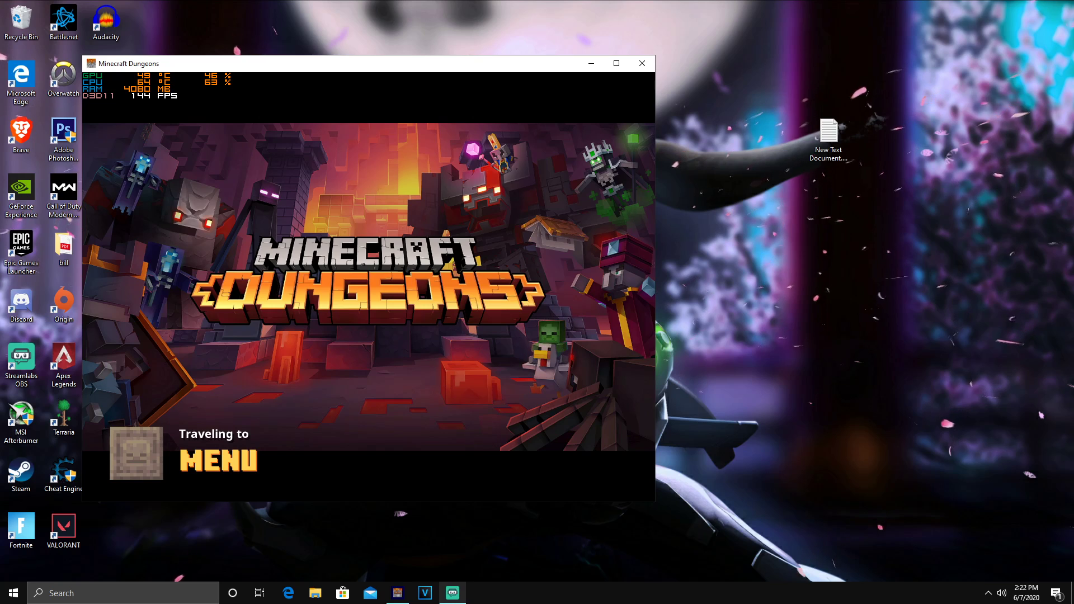
Step: Try to close the Minecraft Dungeons window while it is traveling to the menu
{"action": "right_click", "coordinate": [397, 593]}
{"action": "left_click", "coordinate": [397, 567]}
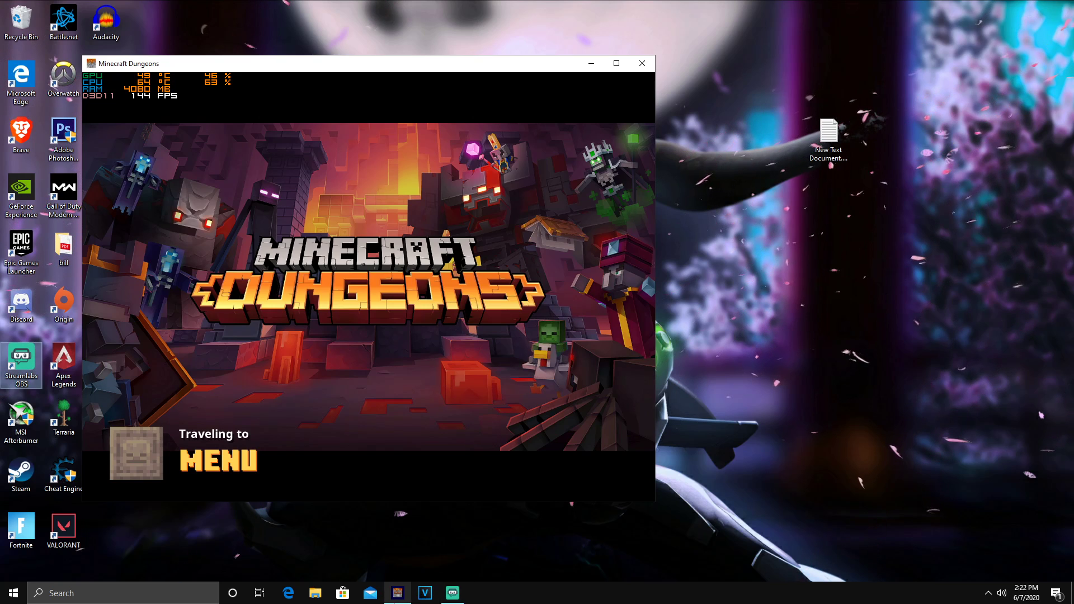
{"action": "right_click", "coordinate": [398, 593]}
{"action": "left_click", "coordinate": [399, 569]}
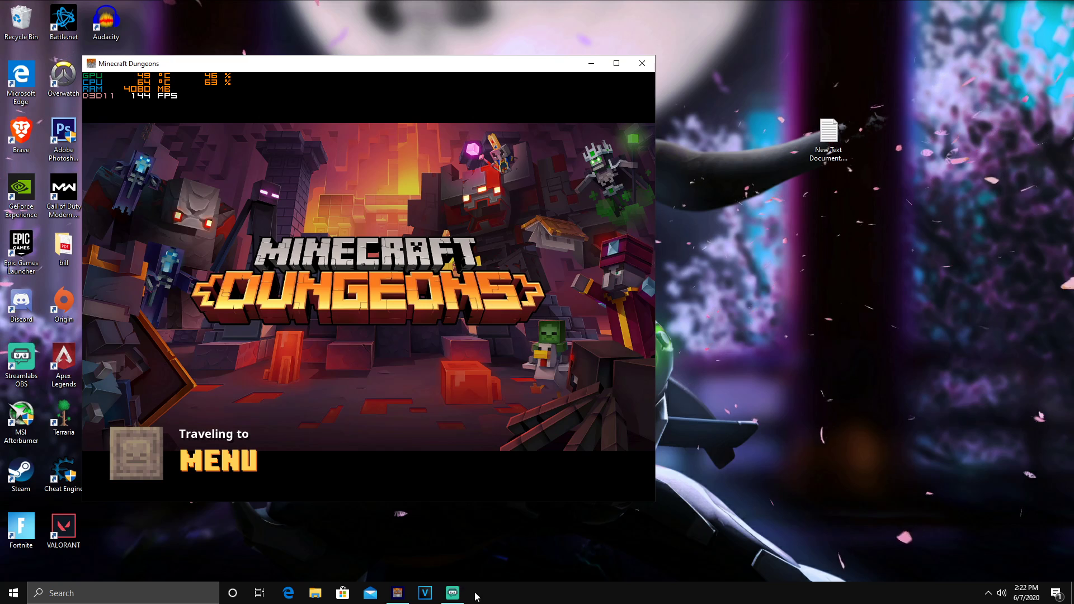
Step: Switch to Streamlabs OBS, try again to close Minecraft Dungeons, and check the hidden tray icons
{"action": "left_click", "coordinate": [454, 594]}
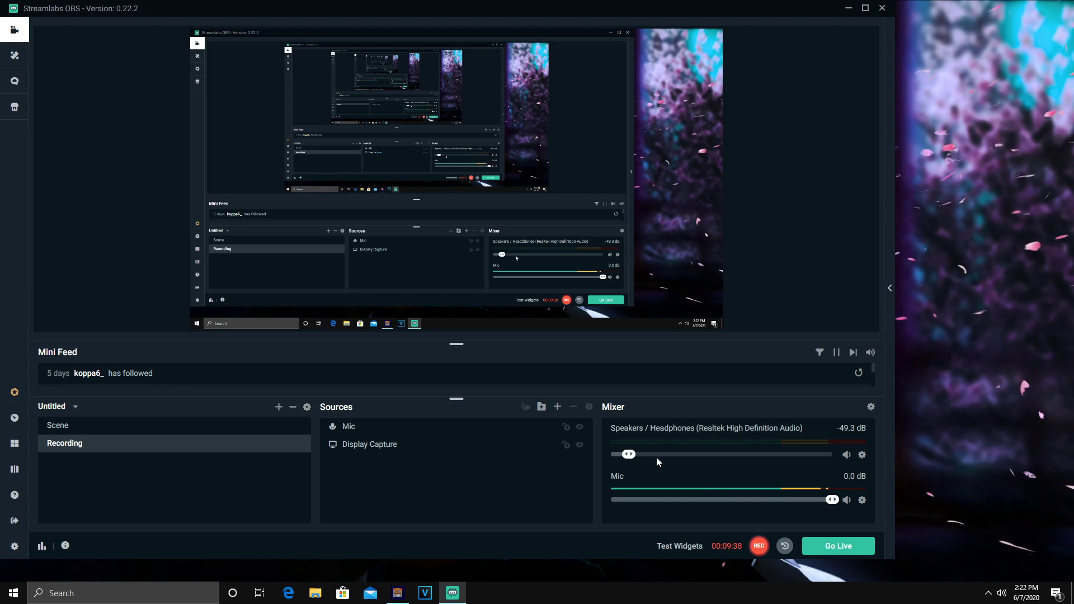
{"action": "right_click", "coordinate": [398, 592]}
{"action": "left_click", "coordinate": [403, 568]}
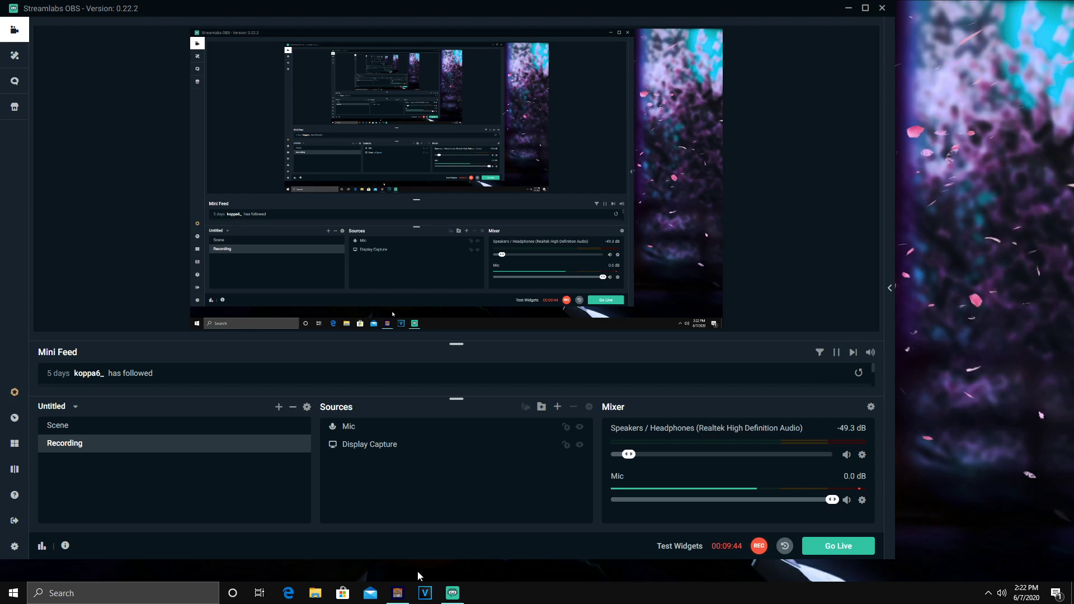
{"action": "left_click", "coordinate": [988, 593]}
{"action": "left_click", "coordinate": [987, 594]}
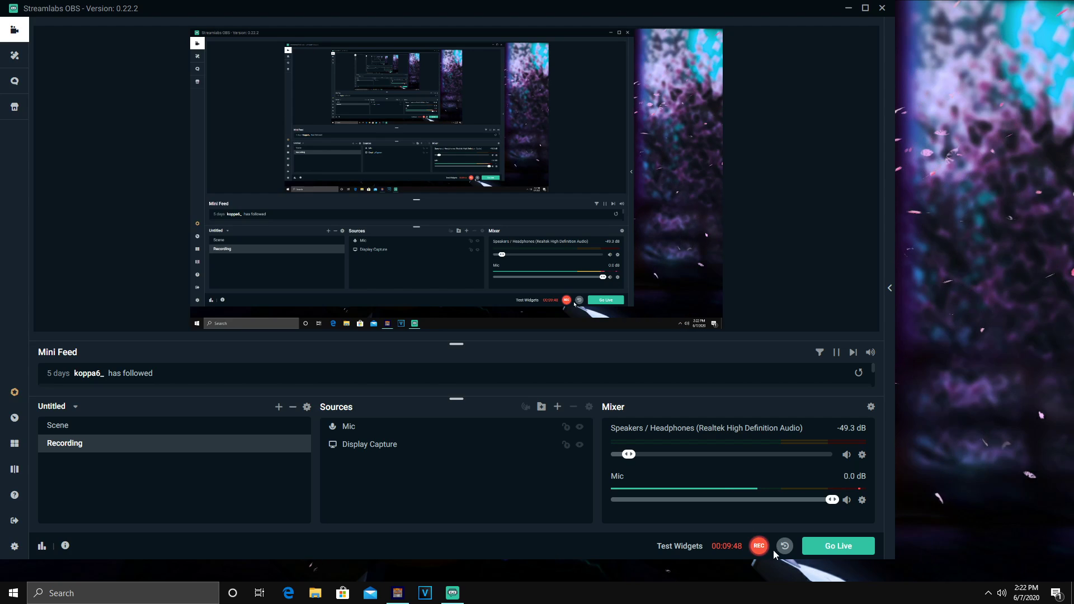